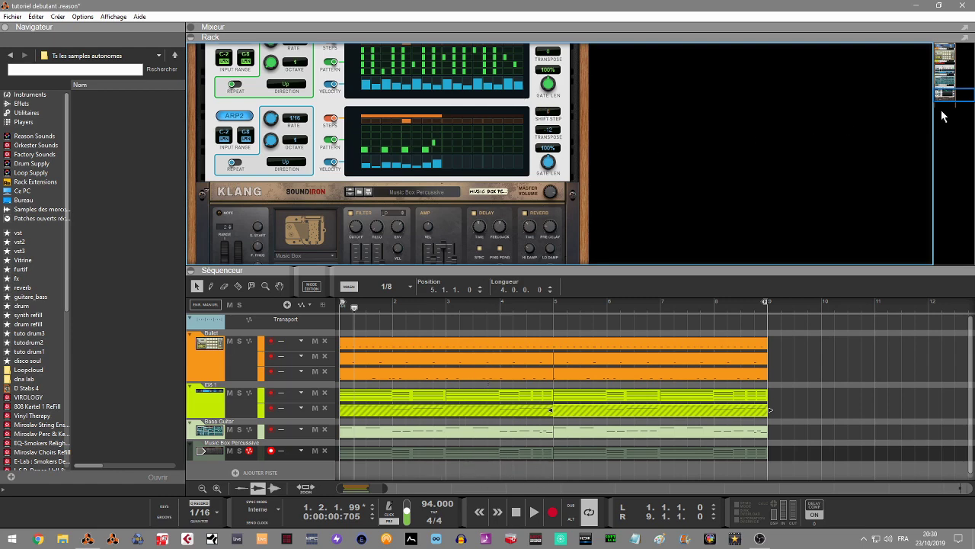
Send the Dual Arpeggio player's generated notes to the Music Box Percussive track
{"action": "scroll", "coordinate": [947, 94], "scroll_direction": "up", "scroll_amount": 3}
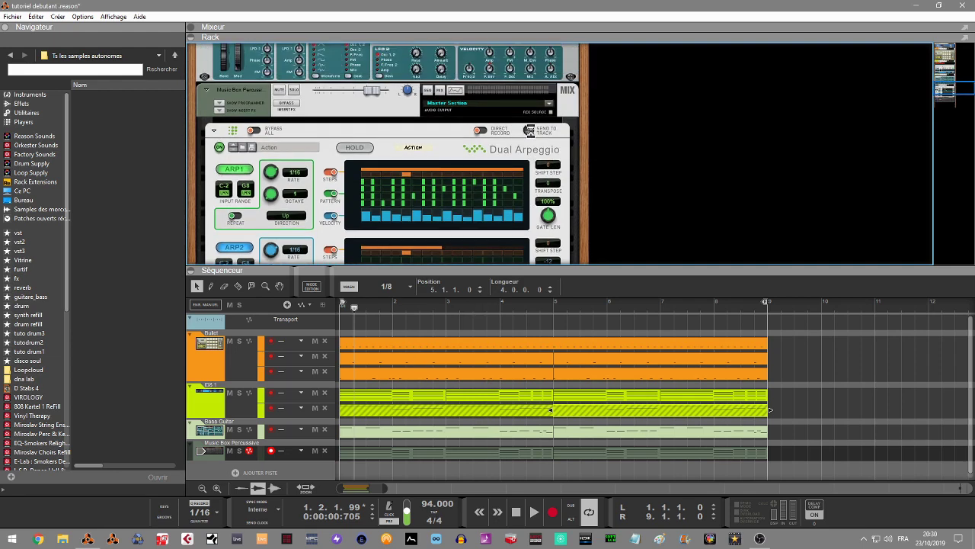
{"action": "left_click", "coordinate": [528, 130]}
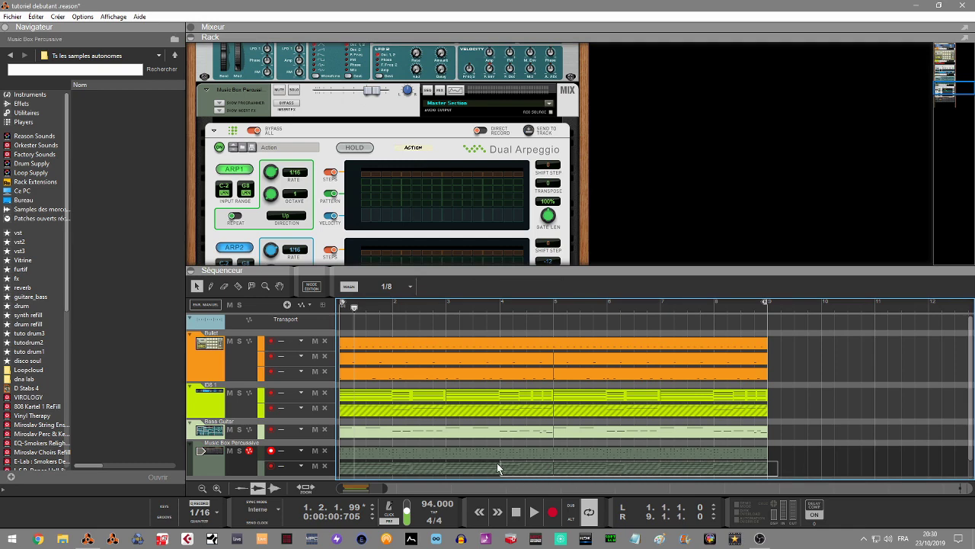
Move the muted original Music Box Percussive clips into the first lane from bar 9 and delete the emptied second lane
{"action": "left_click_drag", "start_coordinate": [489, 461], "coordinate": [912, 423]}
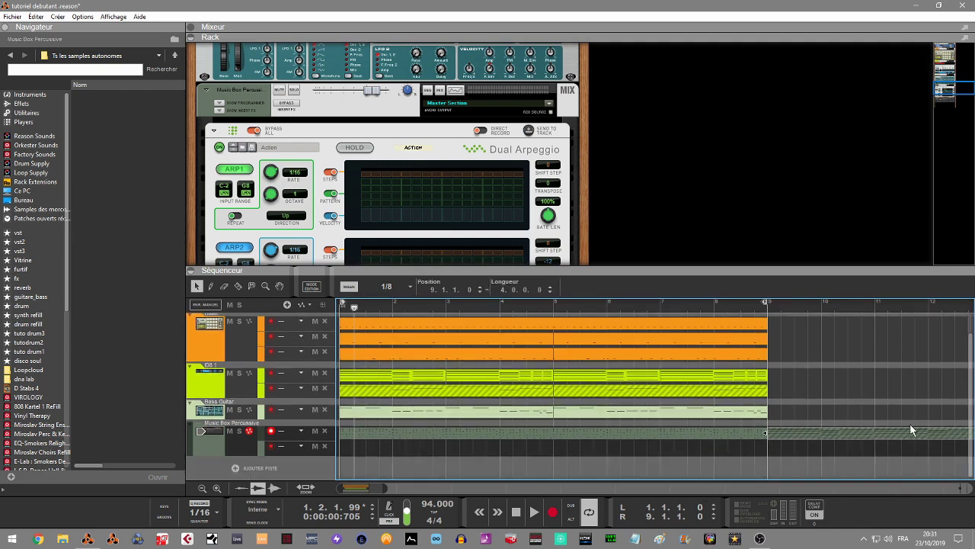
{"action": "left_click", "coordinate": [323, 447]}
{"action": "left_click", "coordinate": [324, 446]}
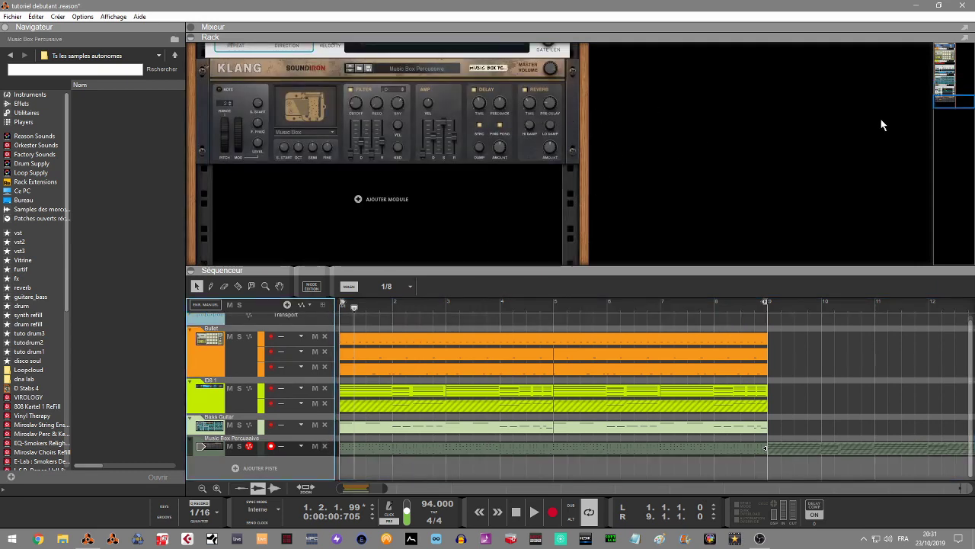
Delete the Dual Arpeggio player from the Music Box Percussive instrument in the rack
{"action": "scroll", "coordinate": [762, 125], "scroll_direction": "up", "scroll_amount": 3}
{"action": "left_click", "coordinate": [554, 176]}
{"action": "key", "text": "Delete"}
{"action": "key", "text": "Return"}
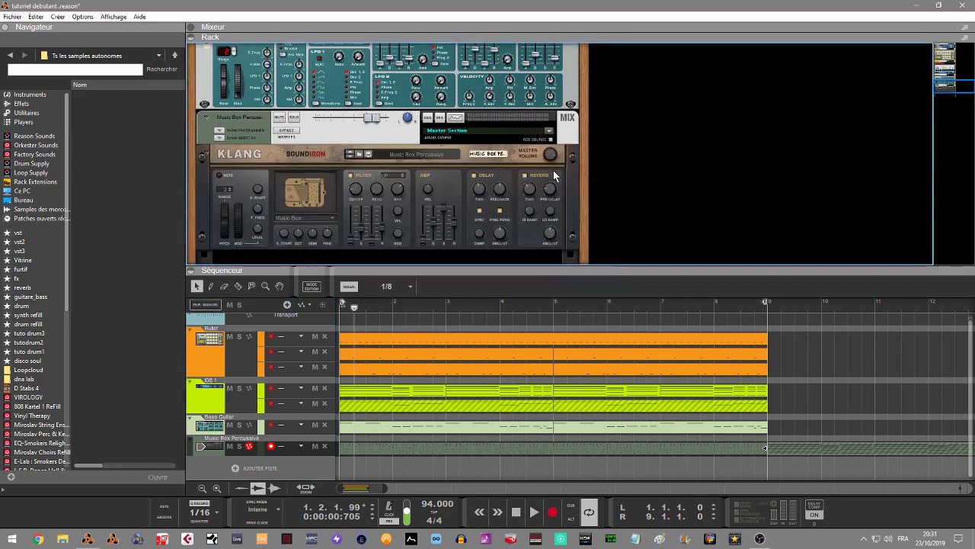
Play the song from the beginning to check the recorded arpeggio notes, and stop playback around bar 5
{"action": "key", "text": "space"}
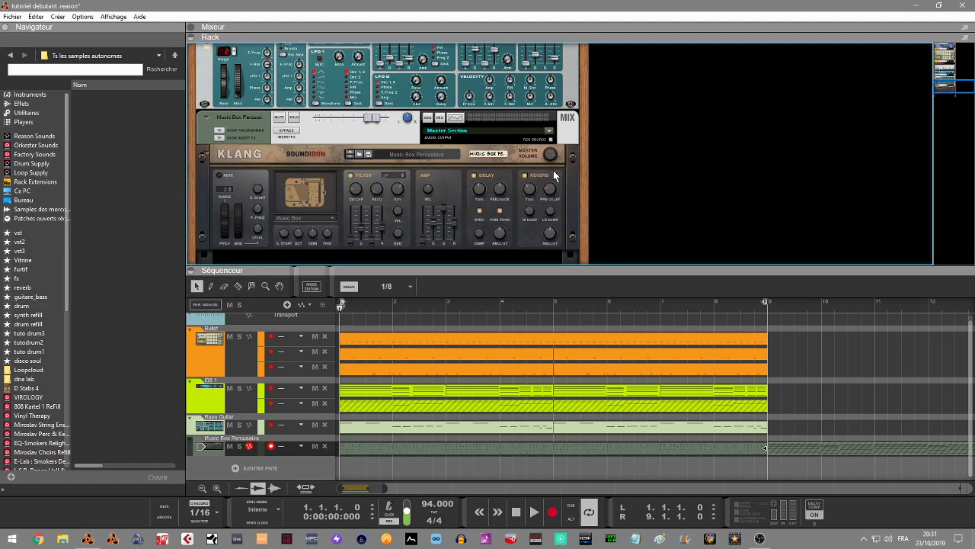
{"action": "key", "text": "space"}
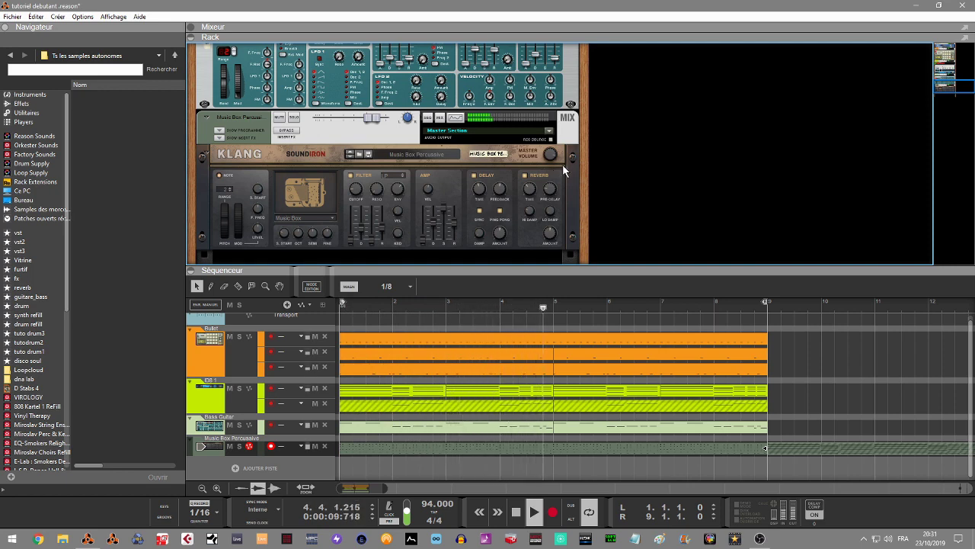
{"action": "key", "text": "space"}
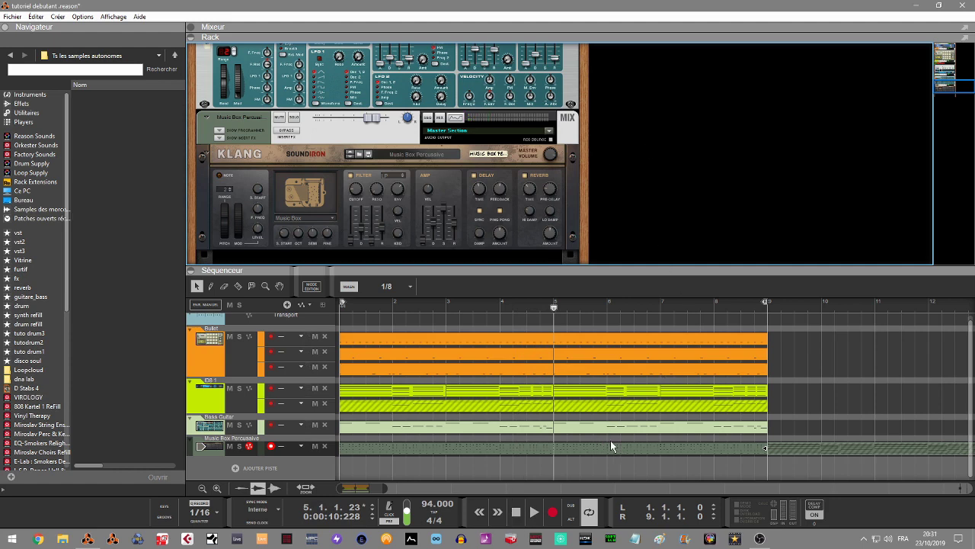
Unmute the two Music Box Percussive clips between bars 9 and 17 with the Mute tool
{"action": "left_click", "coordinate": [251, 288]}
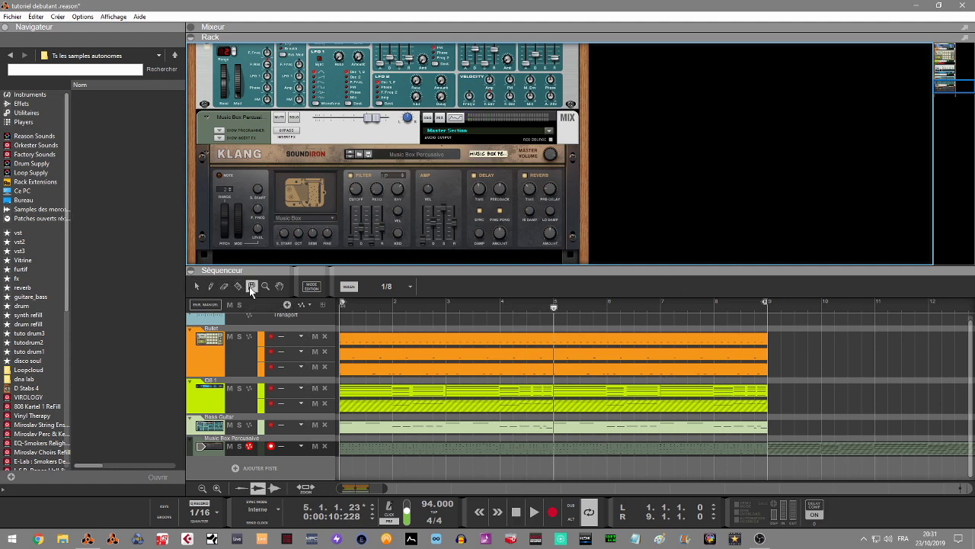
{"action": "left_click", "coordinate": [859, 440]}
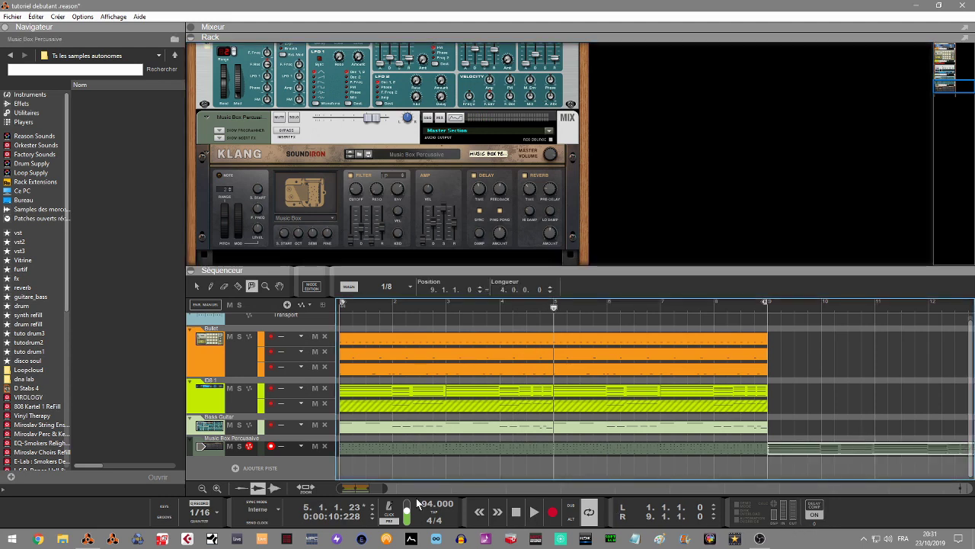
{"action": "left_click_drag", "start_coordinate": [388, 489], "coordinate": [480, 488]}
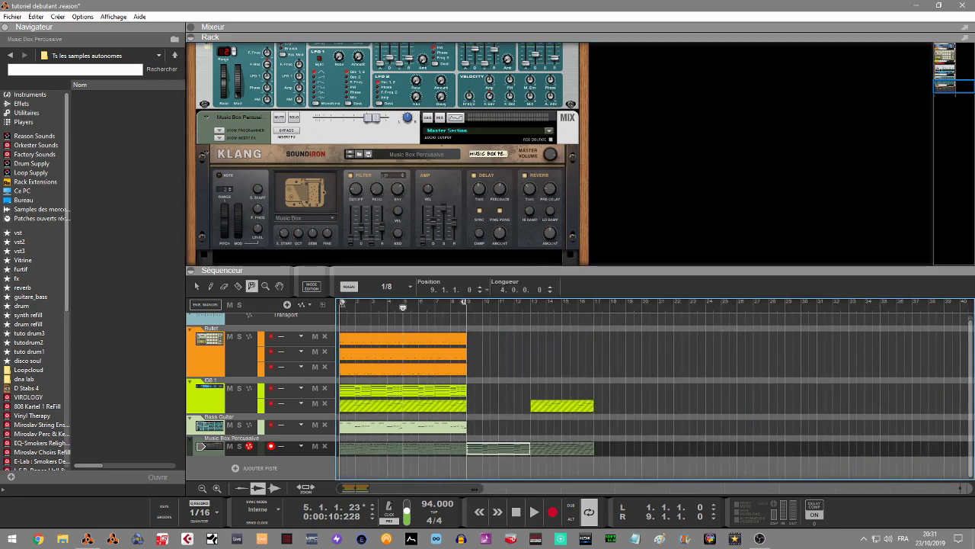
{"action": "left_click", "coordinate": [568, 442]}
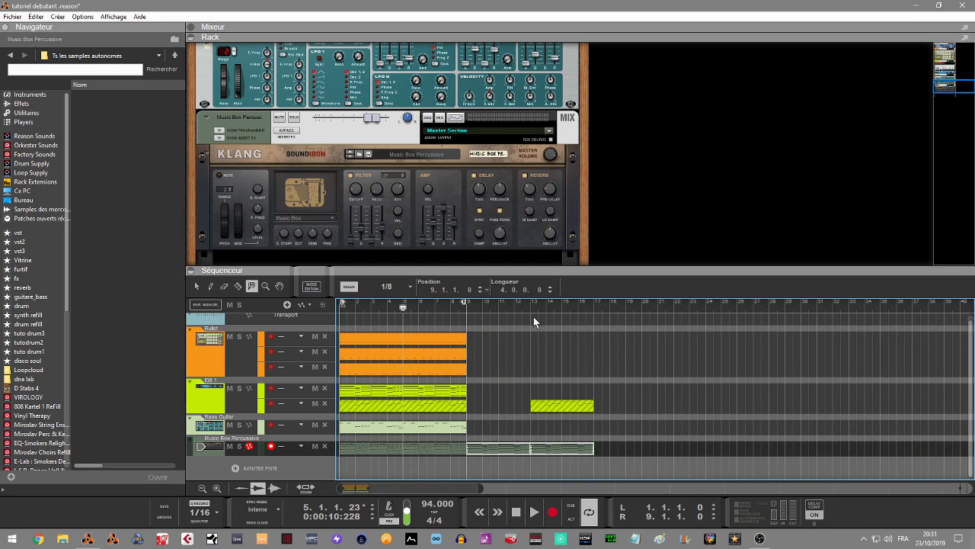
Play the unmuted Music Box Percussive section after bar 9 and stop playback around bar 11
{"action": "left_click", "coordinate": [476, 303]}
{"action": "key", "text": "space"}
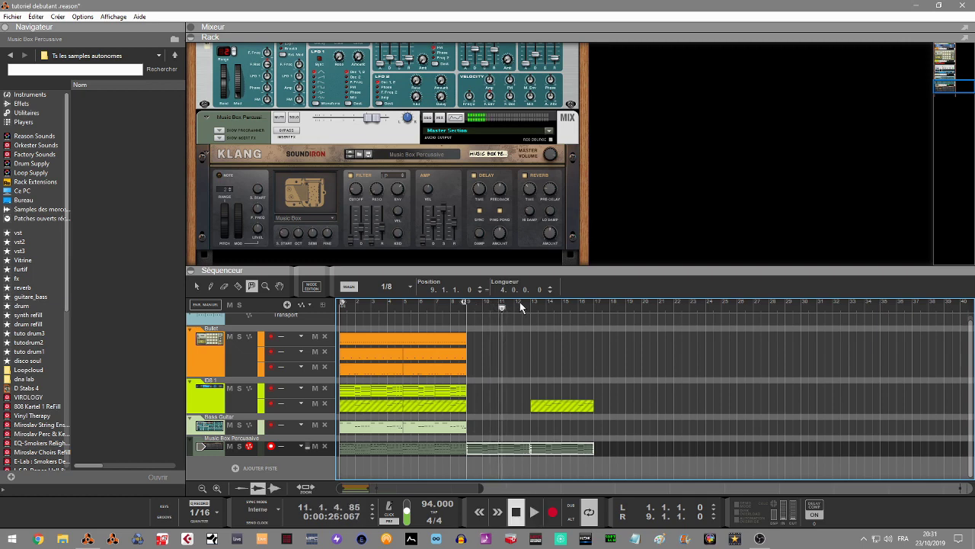
{"action": "left_click", "coordinate": [555, 399]}
{"action": "left_click", "coordinate": [438, 324]}
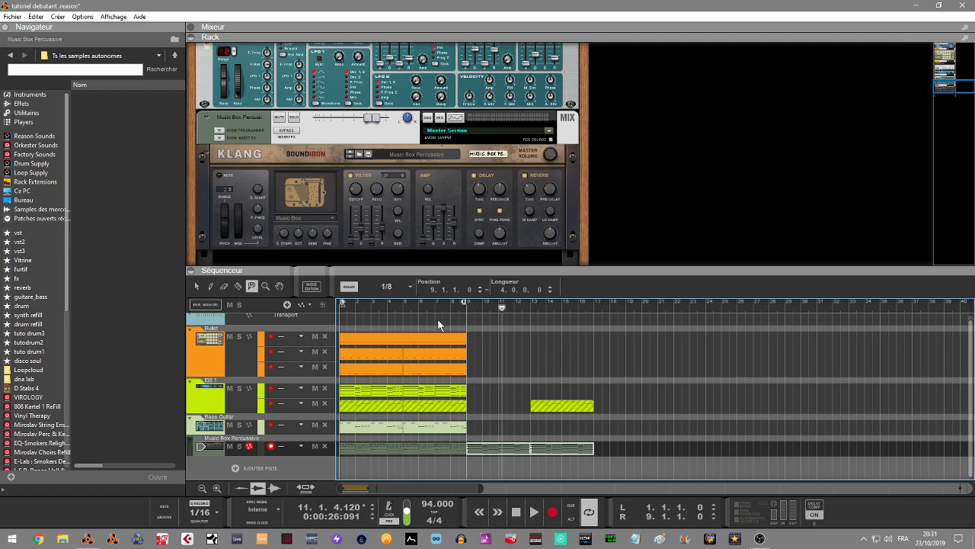
Delete all muted clips from the ID8 1 track's second lane and remove the empty lane
{"action": "left_click", "coordinate": [196, 287]}
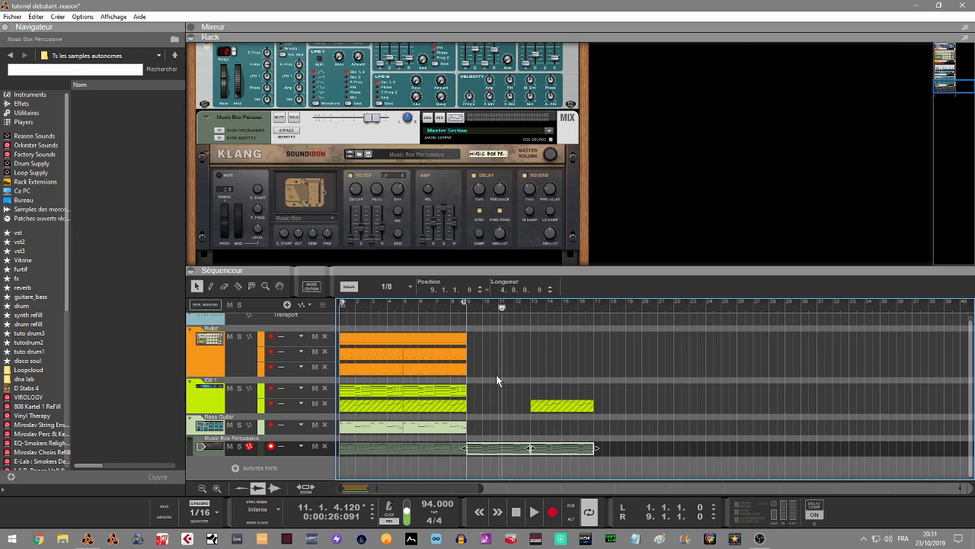
{"action": "left_click", "coordinate": [548, 408]}
{"action": "key", "text": "Delete"}
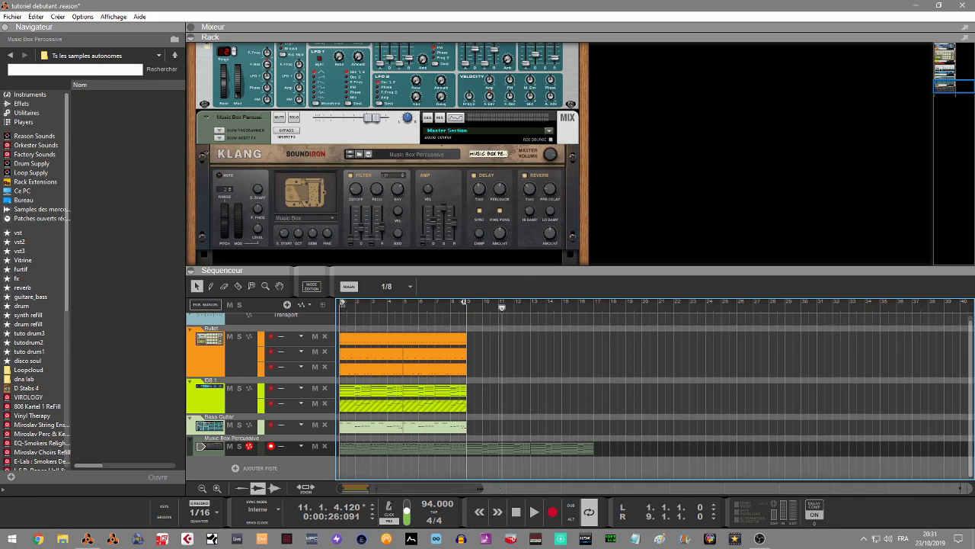
{"action": "left_click_drag", "start_coordinate": [480, 488], "coordinate": [396, 472]}
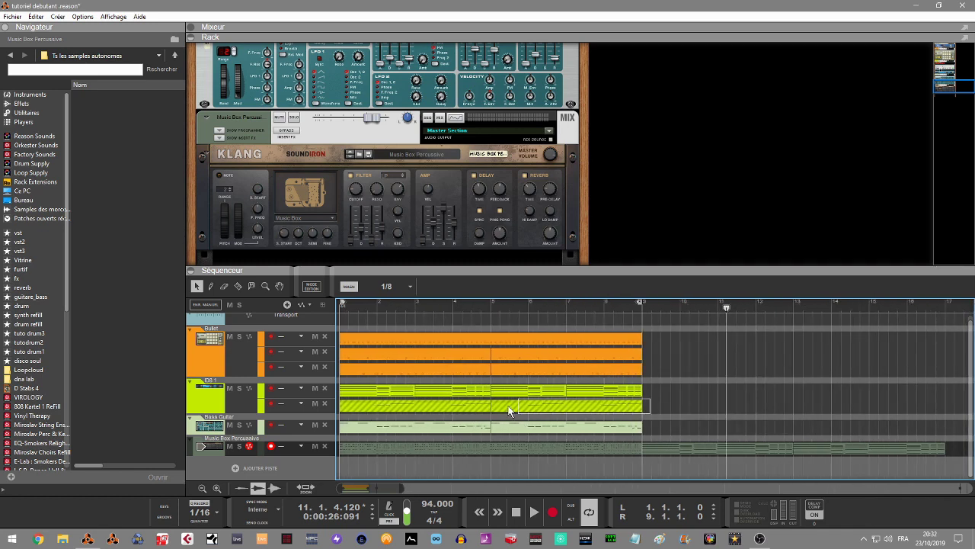
{"action": "left_click", "coordinate": [411, 406]}
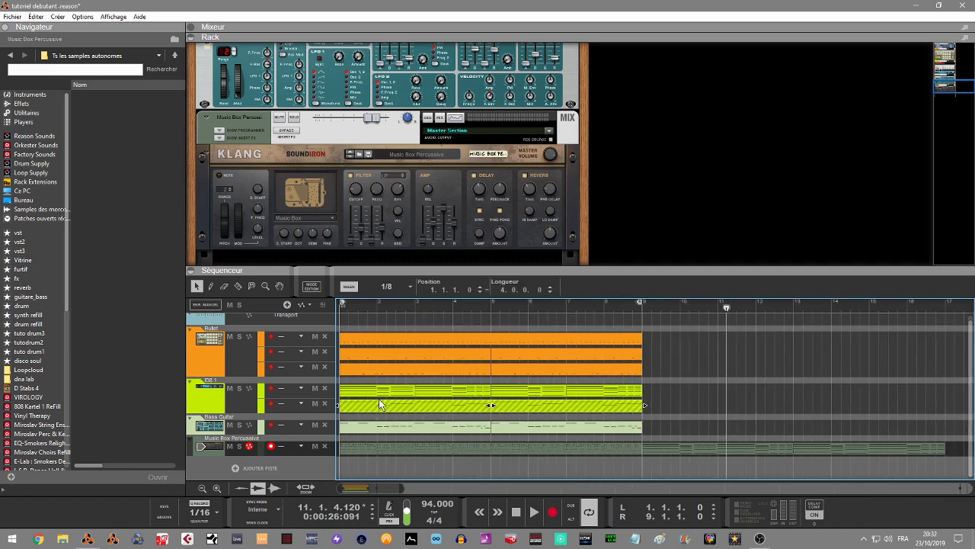
{"action": "key", "text": "Delete"}
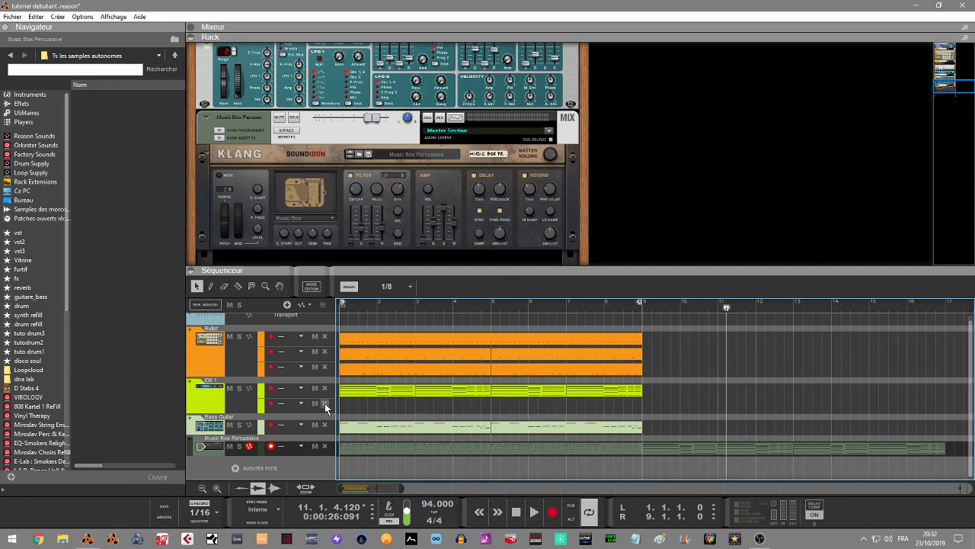
{"action": "left_click", "coordinate": [324, 403]}
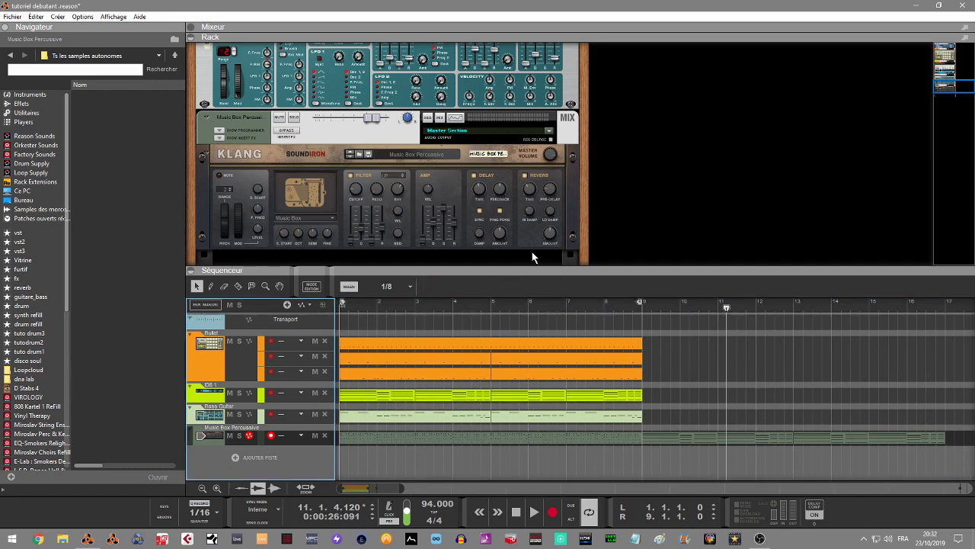
Delete the Scales & Chords player from the ID8 instrument in the rack
{"action": "left_click_drag", "start_coordinate": [942, 87], "coordinate": [941, 67]}
{"action": "left_click", "coordinate": [542, 86]}
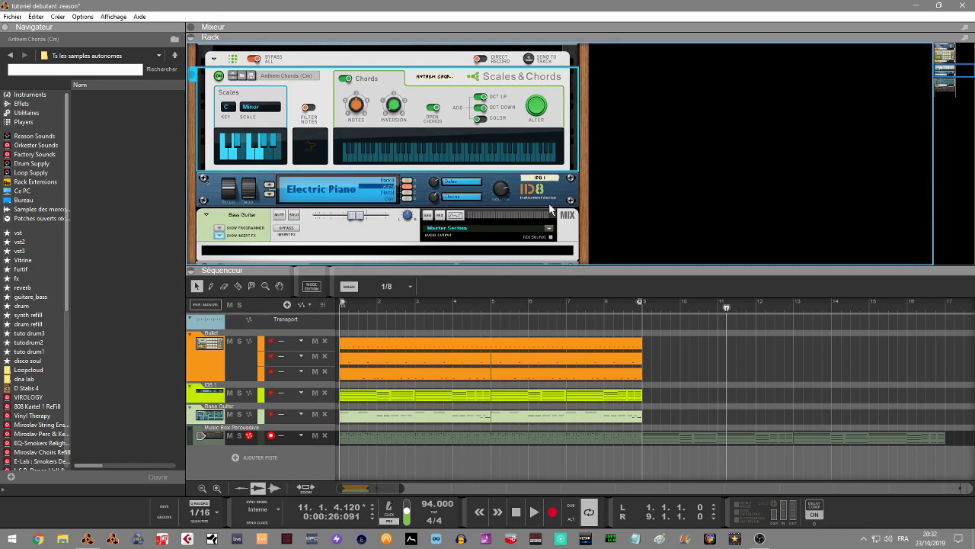
{"action": "key", "text": "Delete"}
{"action": "key", "text": "Return"}
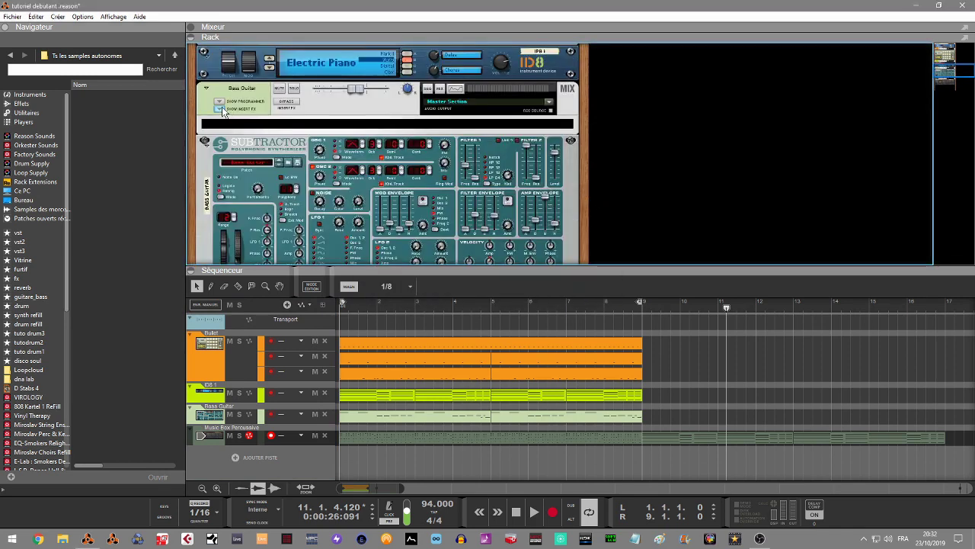
Collapse the Bass Guitar channel's insert effects area and review the enlarged rack with the sequencer temporarily folded
{"action": "left_click", "coordinate": [192, 271]}
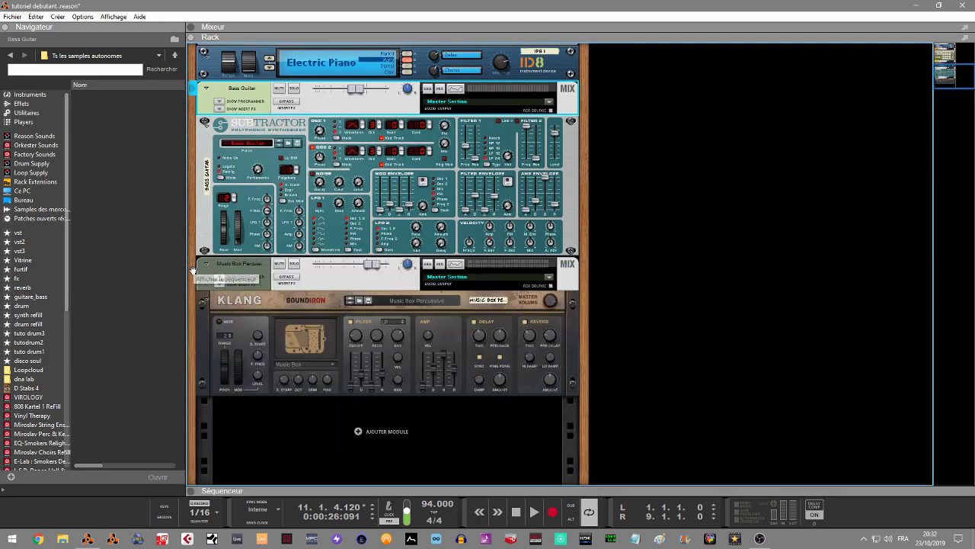
{"action": "mouse_move", "coordinate": [966, 78]}
{"action": "left_mouse_down"}
{"action": "mouse_move", "coordinate": [967, 53]}
{"action": "mouse_move", "coordinate": [969, 82]}
{"action": "left_mouse_up"}
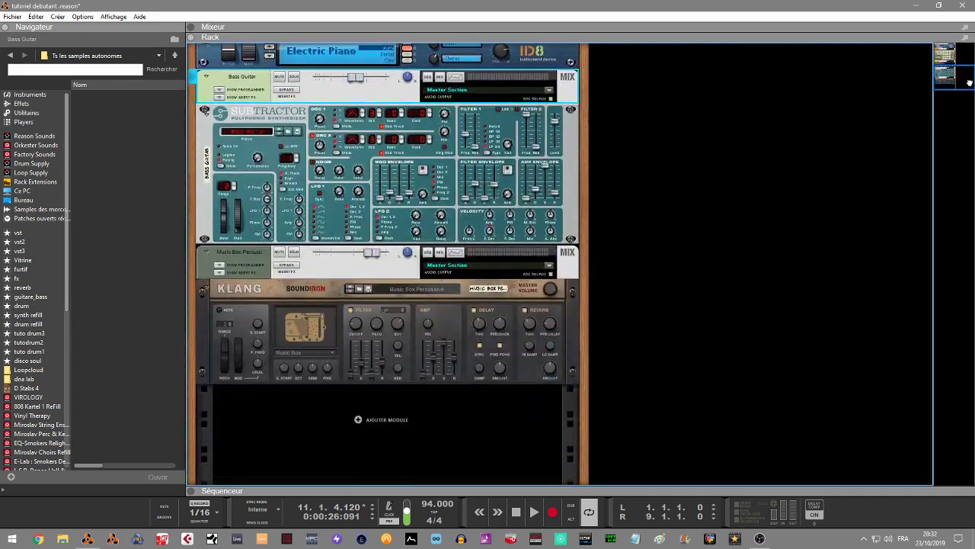
{"action": "left_click", "coordinate": [191, 490]}
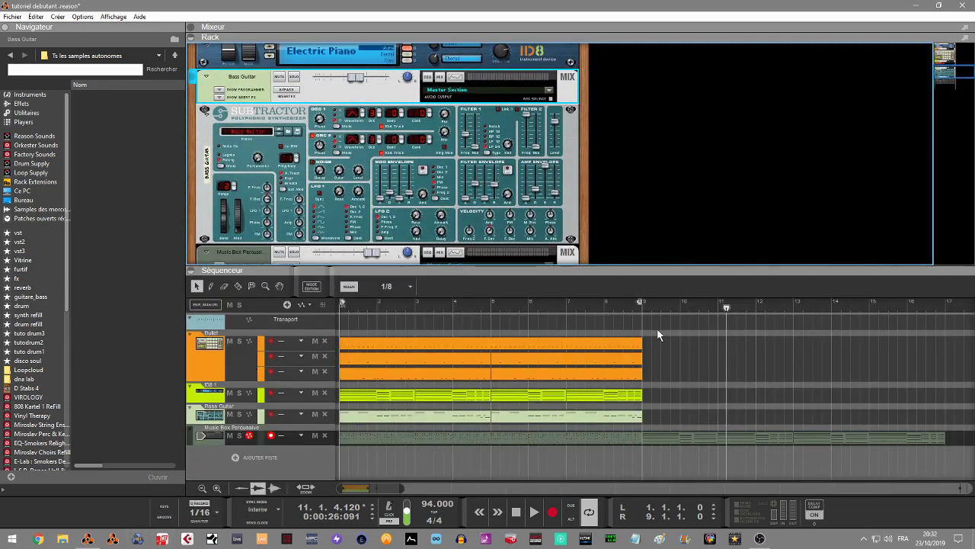
Duplicate the clips on the three orange drum lanes to bar 9 and extend the loop's right locator to bar 17
{"action": "left_click_drag", "start_coordinate": [653, 347], "coordinate": [428, 379]}
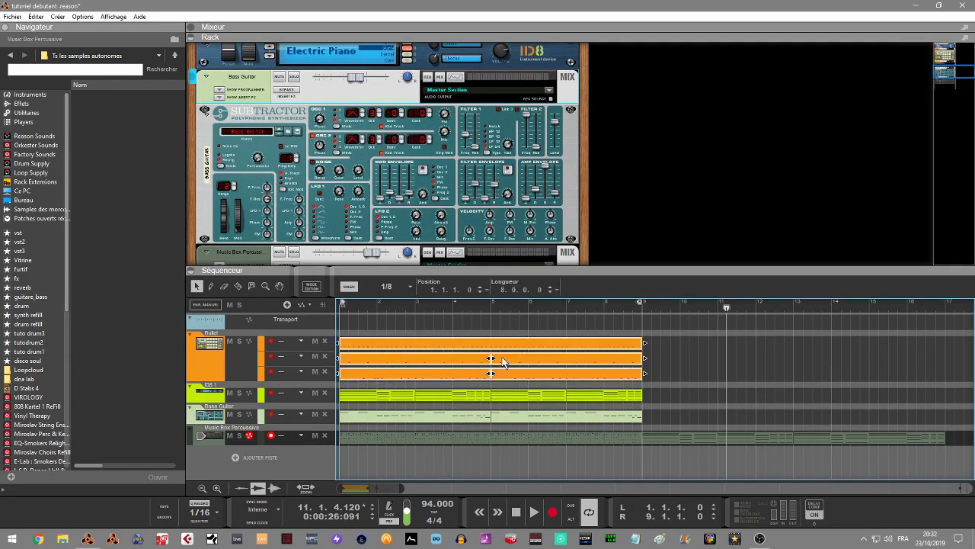
{"action": "key", "text": "ctrl+d"}
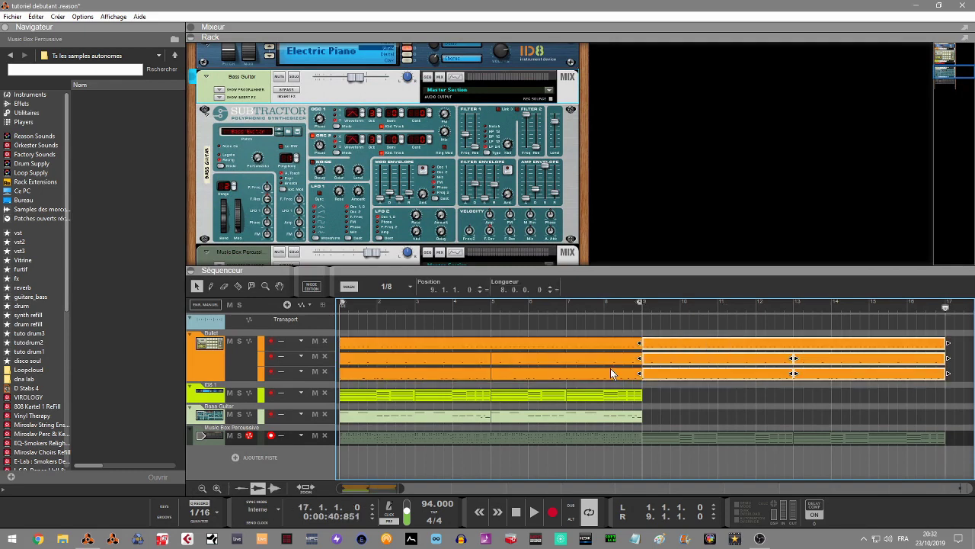
{"action": "mouse_move", "coordinate": [637, 304]}
{"action": "left_mouse_down"}
{"action": "mouse_move", "coordinate": [859, 331]}
{"action": "mouse_move", "coordinate": [936, 309]}
{"action": "mouse_move", "coordinate": [914, 341]}
{"action": "left_mouse_up"}
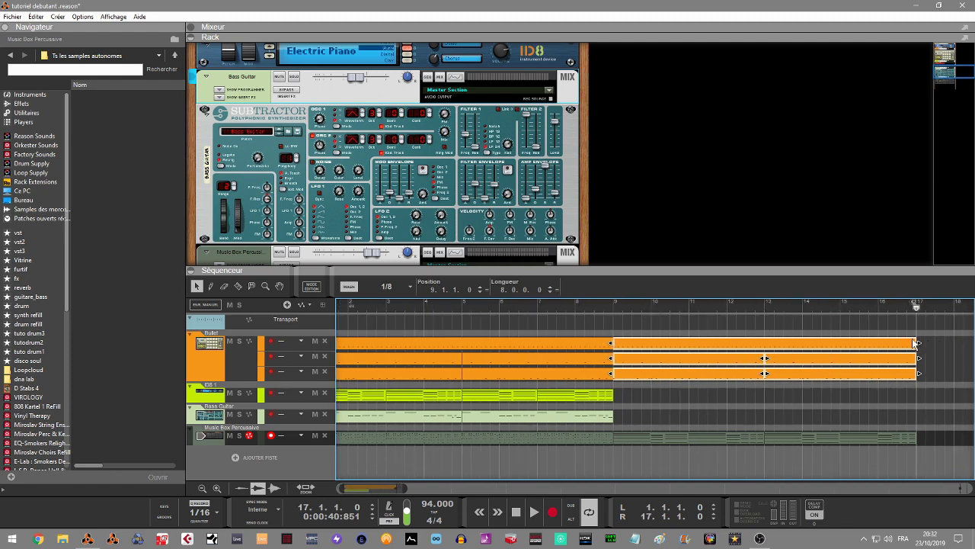
Duplicate all ID8 1 and Bass Guitar clips from bars 1–9 so the copies start at bar 9
{"action": "left_click_drag", "start_coordinate": [636, 390], "coordinate": [382, 415]}
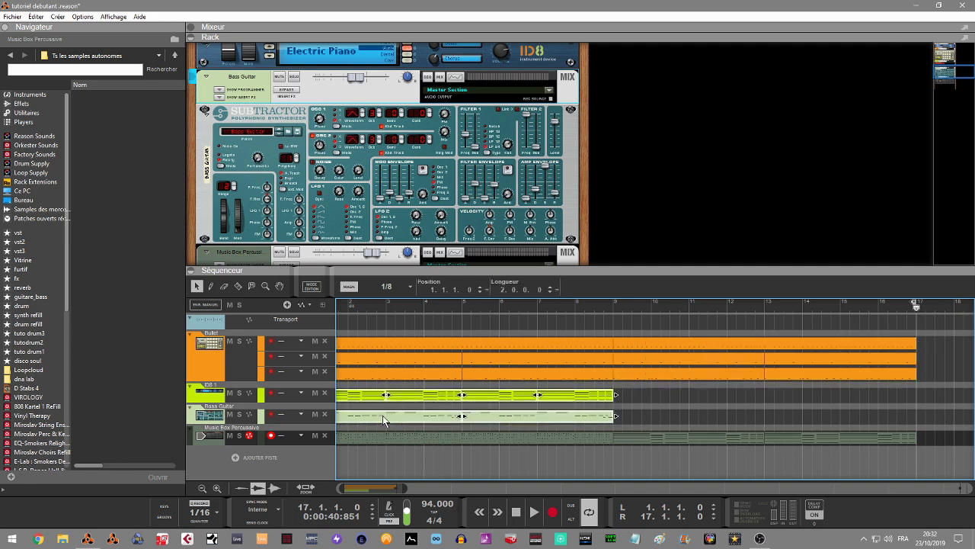
{"action": "left_click_drag", "start_coordinate": [651, 389], "coordinate": [262, 415]}
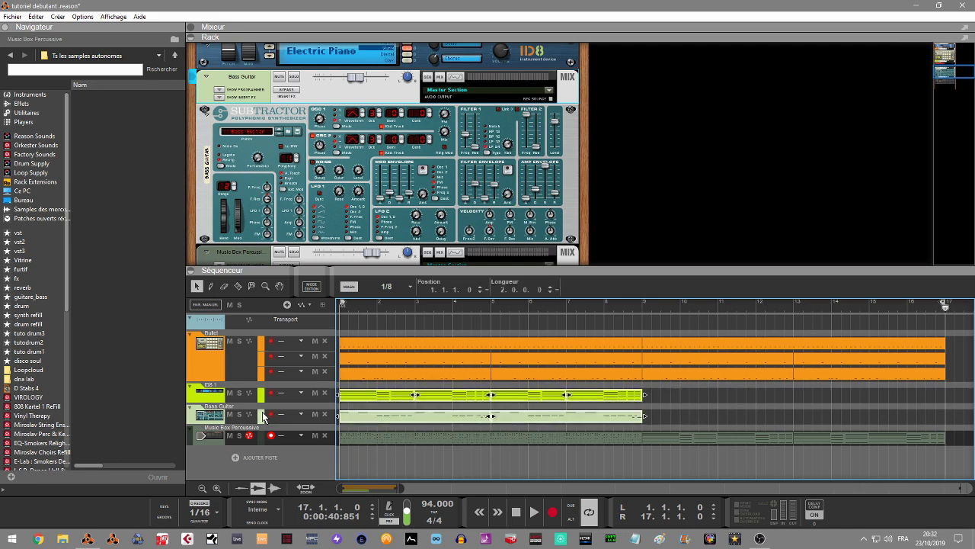
{"action": "key", "text": "ctrl+d"}
Play the extended 16-bar loop from the start with no clips selected, and stop playback
{"action": "key", "text": "Home"}
{"action": "key", "text": "space"}
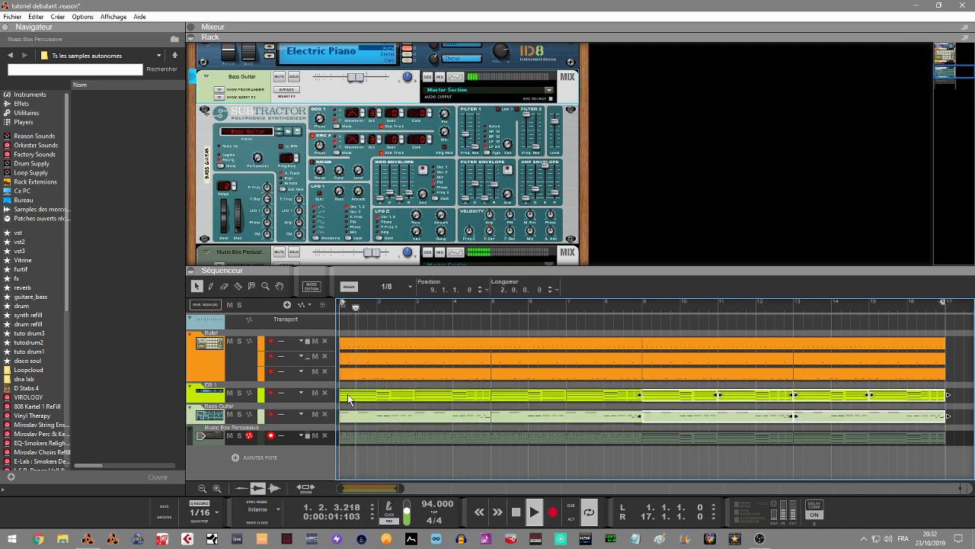
{"action": "left_click", "coordinate": [601, 469]}
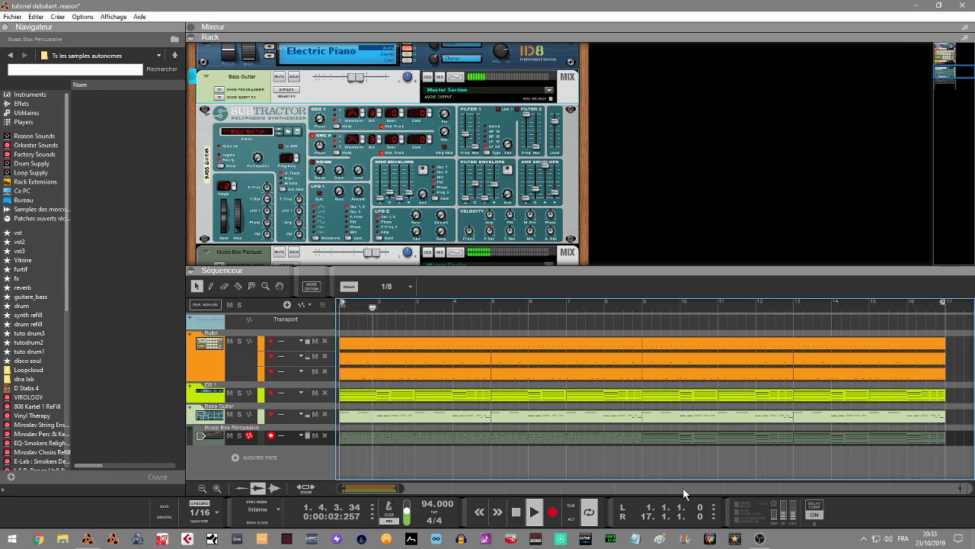
{"action": "key", "text": "space"}
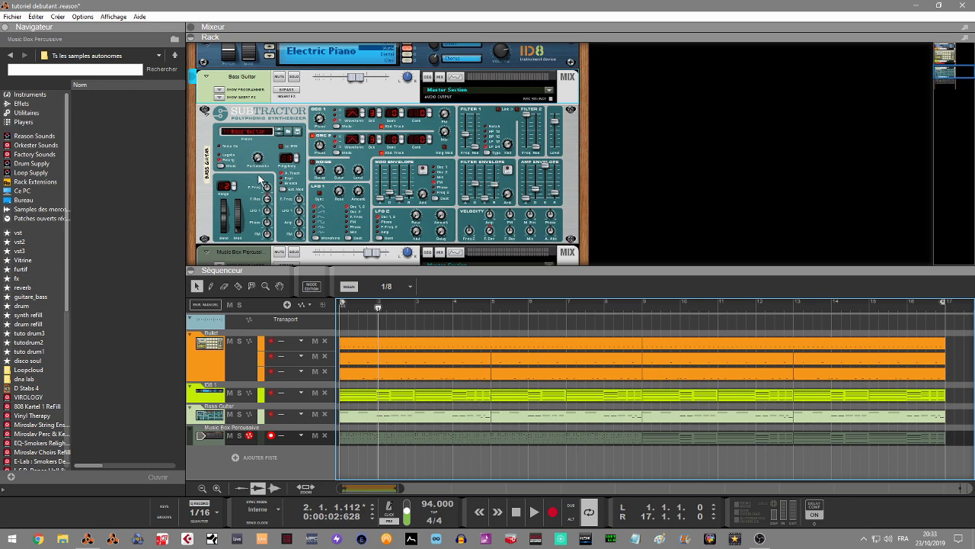
Fold the SubTractor and Klang devices in the rack
{"action": "left_click", "coordinate": [203, 112]}
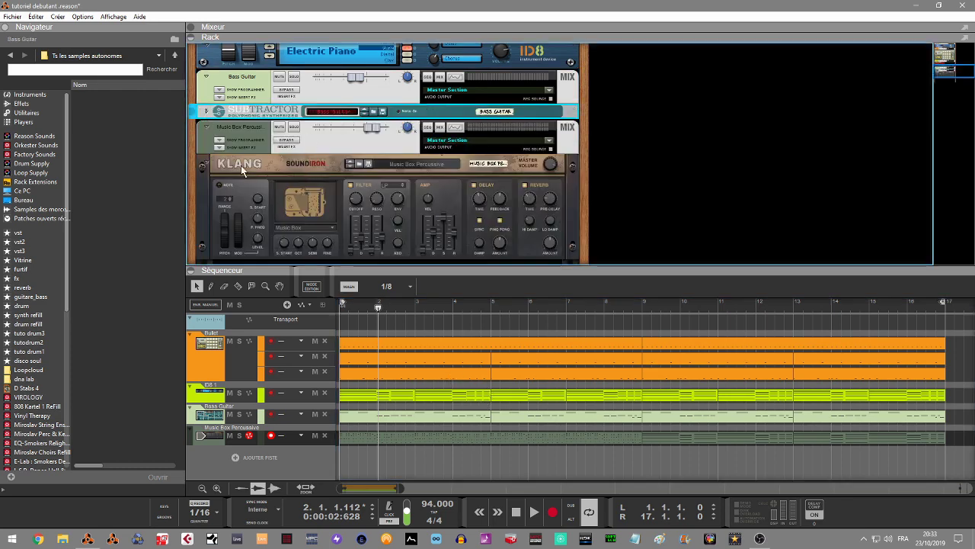
{"action": "left_click", "coordinate": [207, 169]}
{"action": "left_click", "coordinate": [205, 163]}
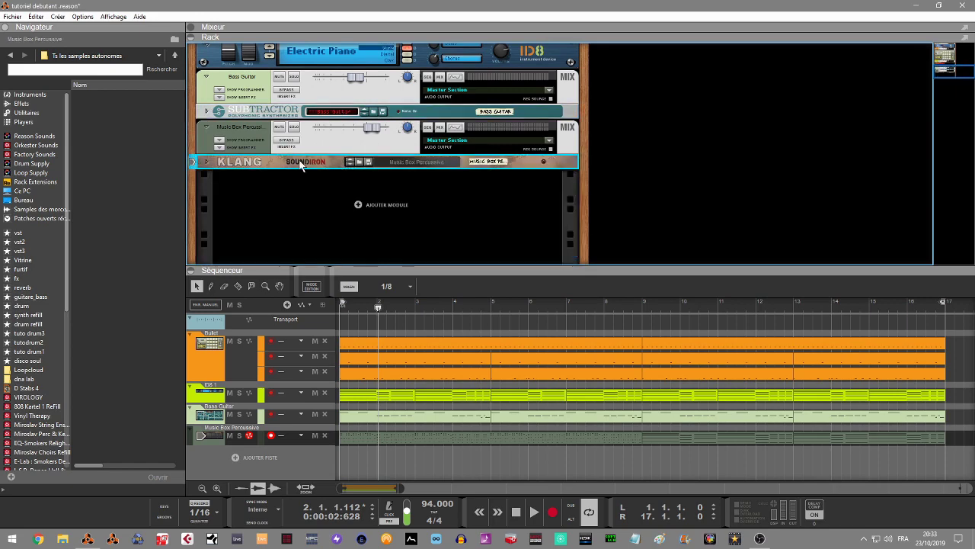
Fold the Kong drum device in the rack
{"action": "left_click_drag", "start_coordinate": [957, 75], "coordinate": [958, 59]}
{"action": "scroll", "coordinate": [218, 58], "scroll_direction": "down", "scroll_amount": 1}
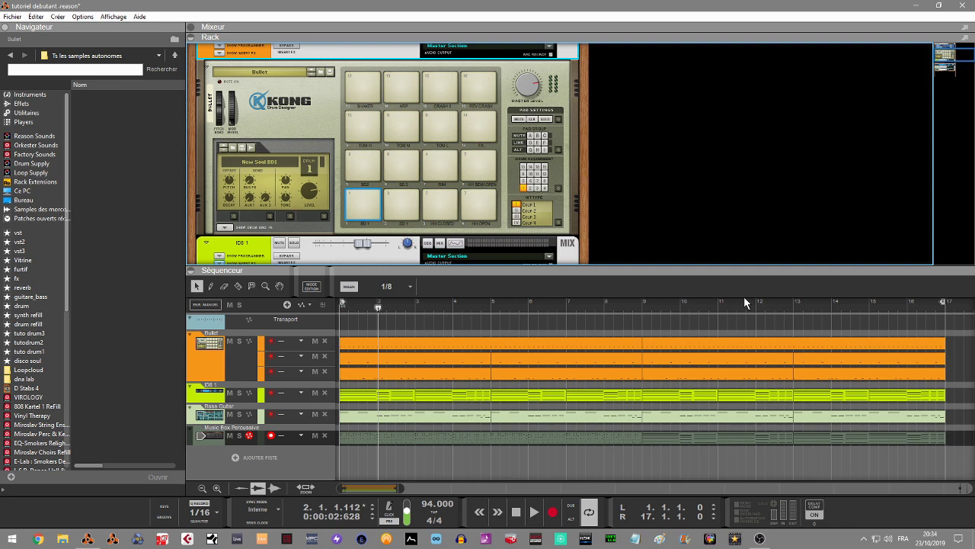
{"action": "left_click", "coordinate": [210, 70]}
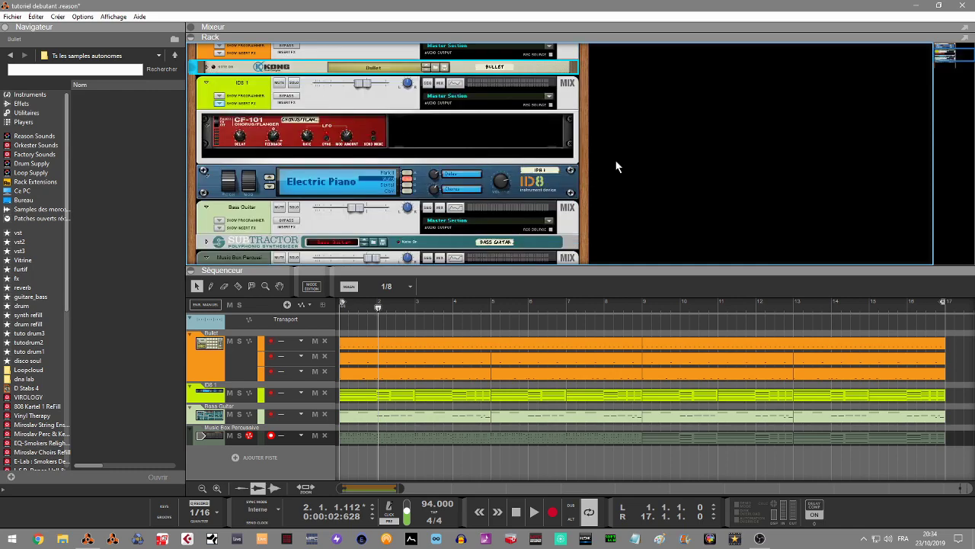
{"action": "left_click_drag", "start_coordinate": [958, 54], "coordinate": [959, 67]}
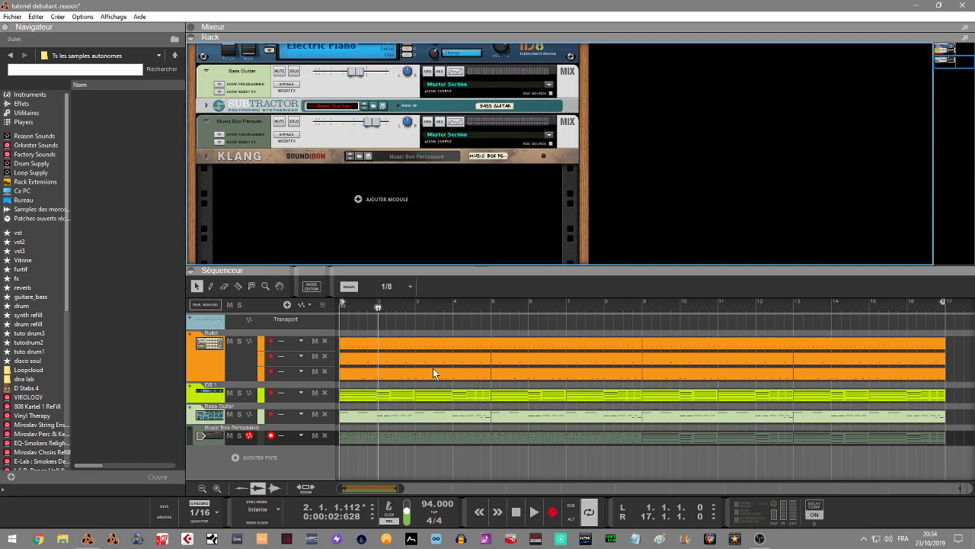
Join the ID8 1 clips in bars 1–5 into one clip and those in bars 5–9 into another
{"action": "left_click", "coordinate": [411, 393]}
{"action": "right_click", "coordinate": [422, 400]}
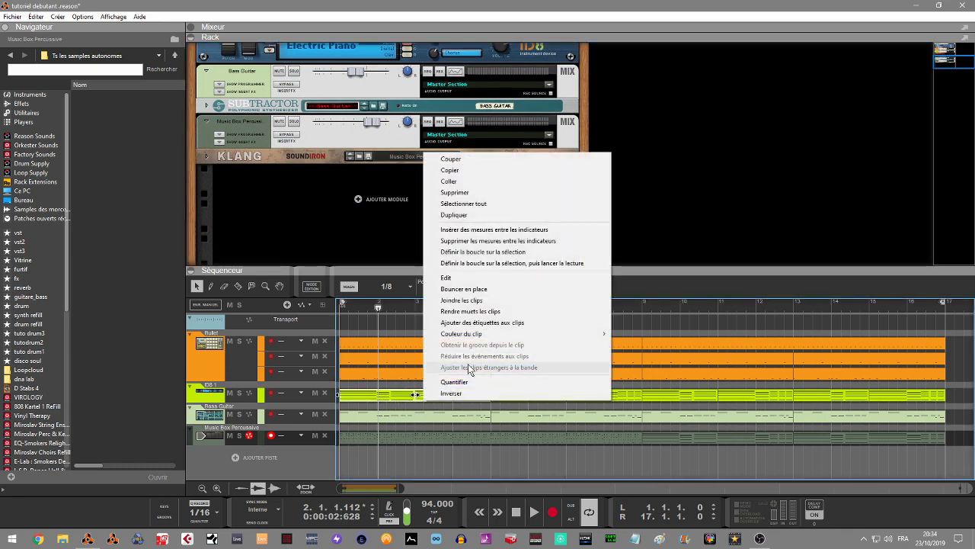
{"action": "left_click", "coordinate": [464, 300]}
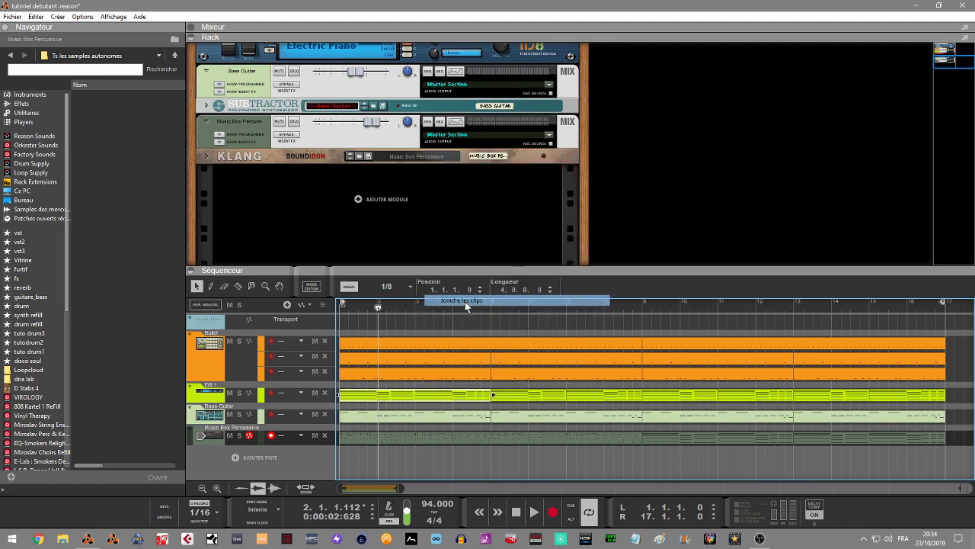
{"action": "left_click", "coordinate": [564, 394]}
{"action": "right_click", "coordinate": [581, 399]}
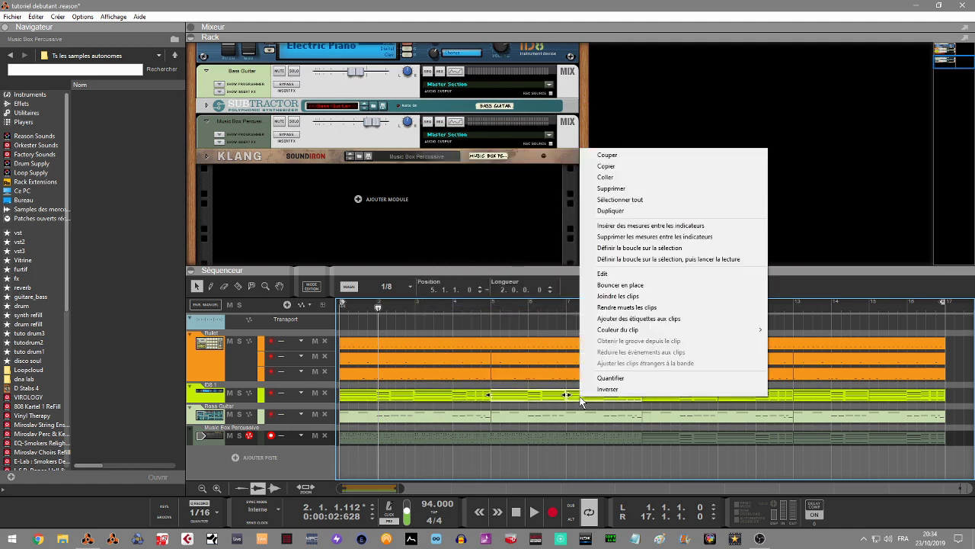
{"action": "left_click", "coordinate": [633, 297]}
Join the ID8 1 clips in bars 9–13 into one clip and those in bars 13–17 into another
{"action": "left_click_drag", "start_coordinate": [702, 366], "coordinate": [728, 398]}
{"action": "left_click", "coordinate": [714, 387]}
{"action": "left_click", "coordinate": [727, 398]}
{"action": "right_click", "coordinate": [727, 398]}
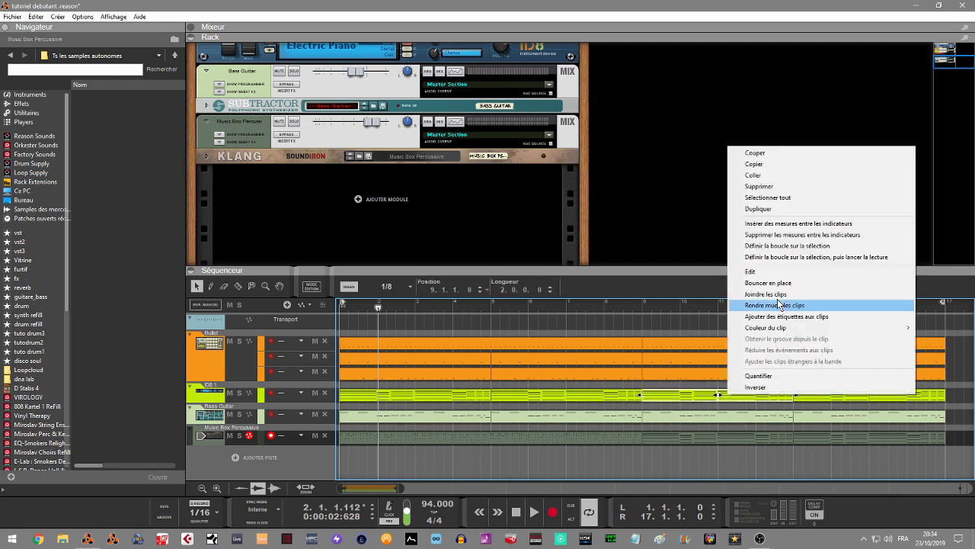
{"action": "left_click", "coordinate": [781, 295]}
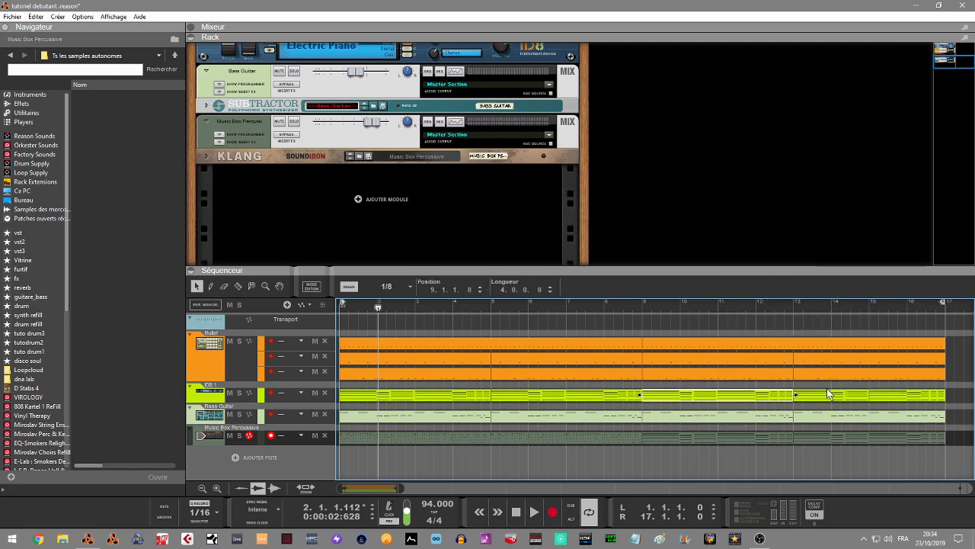
{"action": "left_click_drag", "start_coordinate": [848, 387], "coordinate": [873, 396]}
{"action": "right_click", "coordinate": [873, 396]}
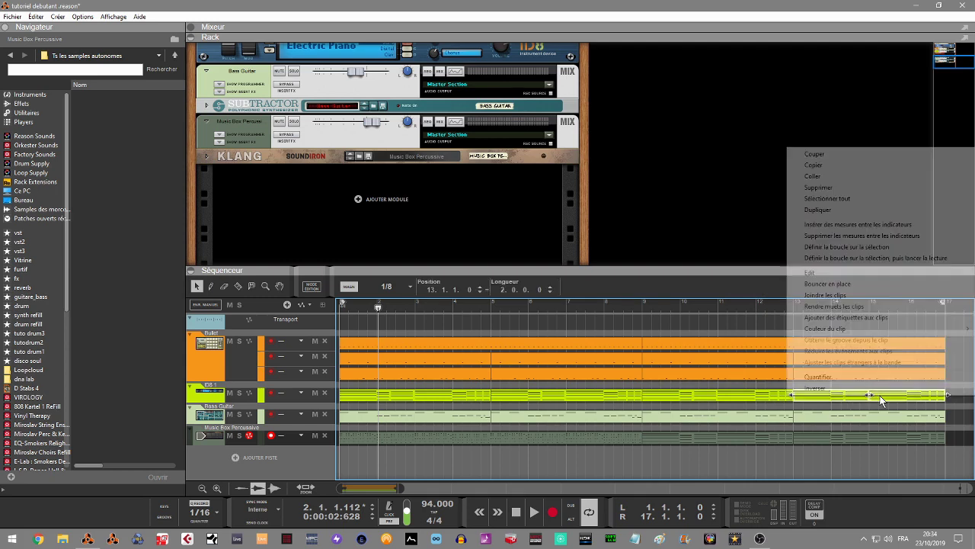
{"action": "left_click", "coordinate": [871, 296]}
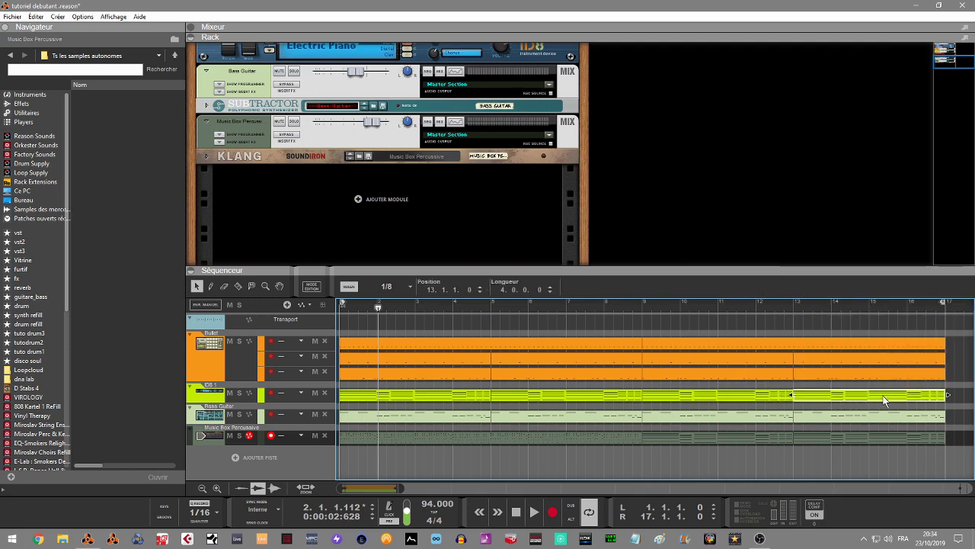
Bounce the first four-bar ID8 1 clip in place to an audio track
{"action": "left_click", "coordinate": [450, 393]}
{"action": "right_click", "coordinate": [450, 393]}
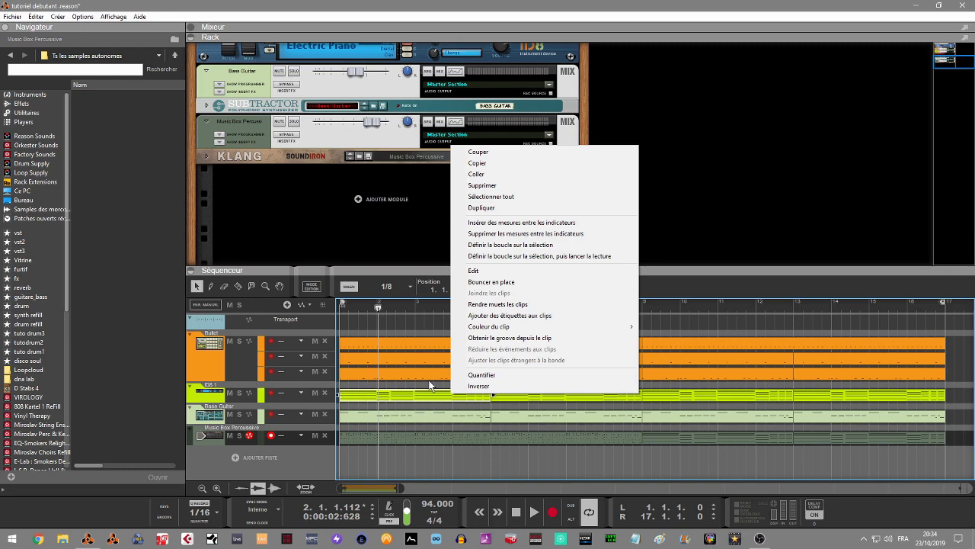
{"action": "left_click", "coordinate": [546, 283]}
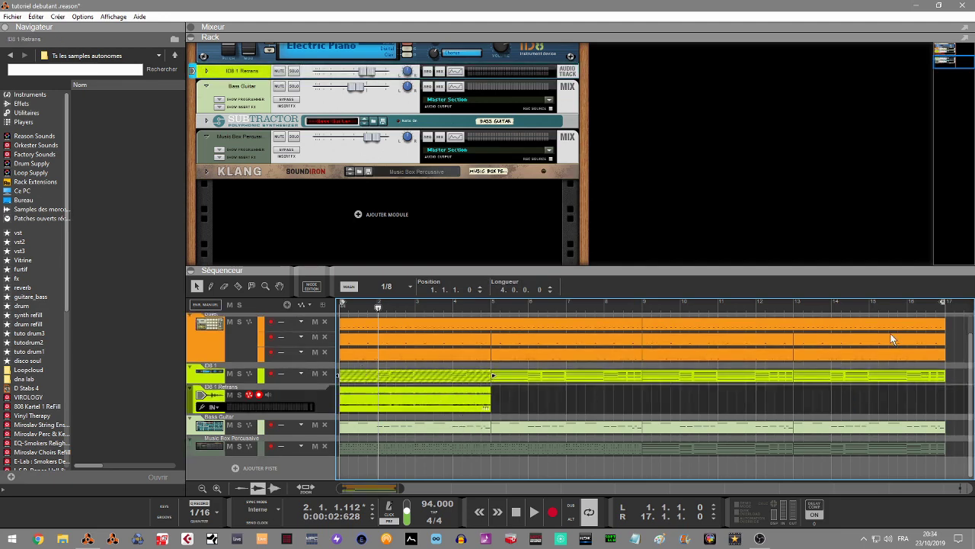
Set the loop's right locator to bar 5 and move the muted original ID8 1 clip to bar 17
{"action": "left_click_drag", "start_coordinate": [944, 304], "coordinate": [489, 304]}
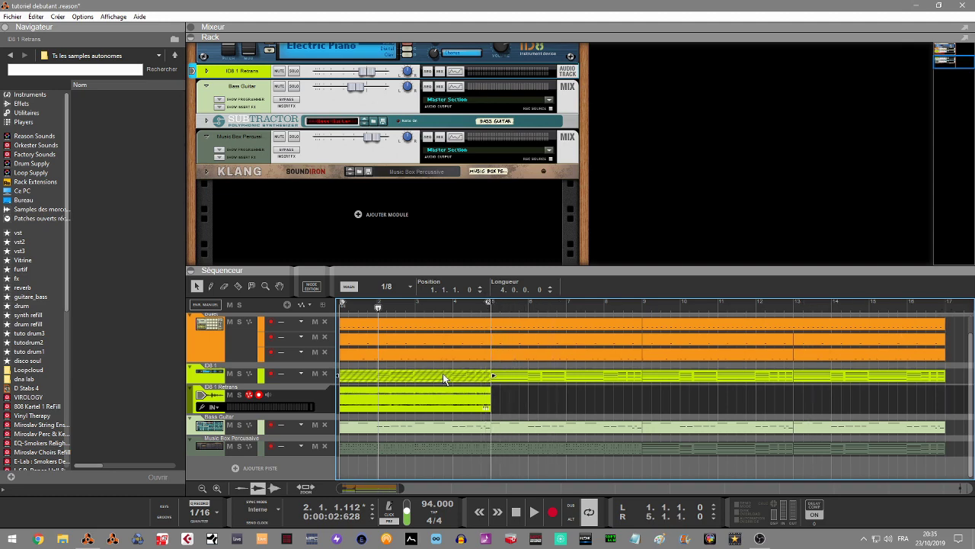
{"action": "mouse_move", "coordinate": [424, 379]}
{"action": "left_mouse_down"}
{"action": "mouse_move", "coordinate": [964, 376]}
{"action": "mouse_move", "coordinate": [915, 379]}
{"action": "left_mouse_up"}
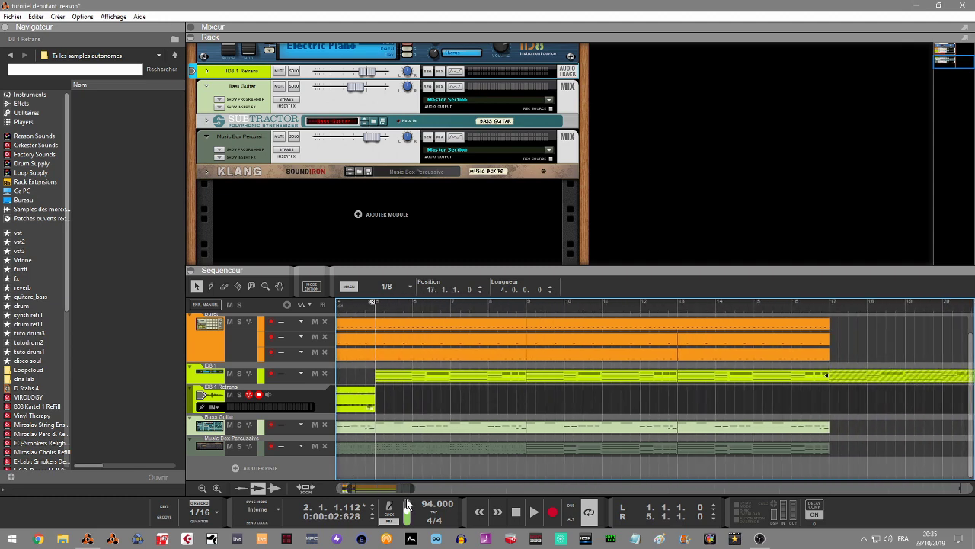
{"action": "left_click_drag", "start_coordinate": [416, 486], "coordinate": [400, 486]}
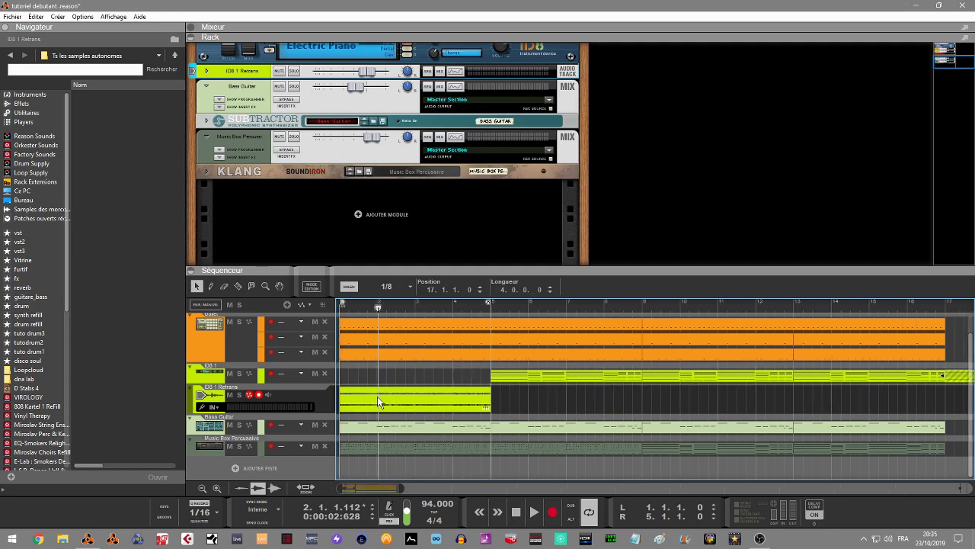
Solo the bounced ID8 1 audio track, play it from the start, and stop playback
{"action": "left_click", "coordinate": [239, 395]}
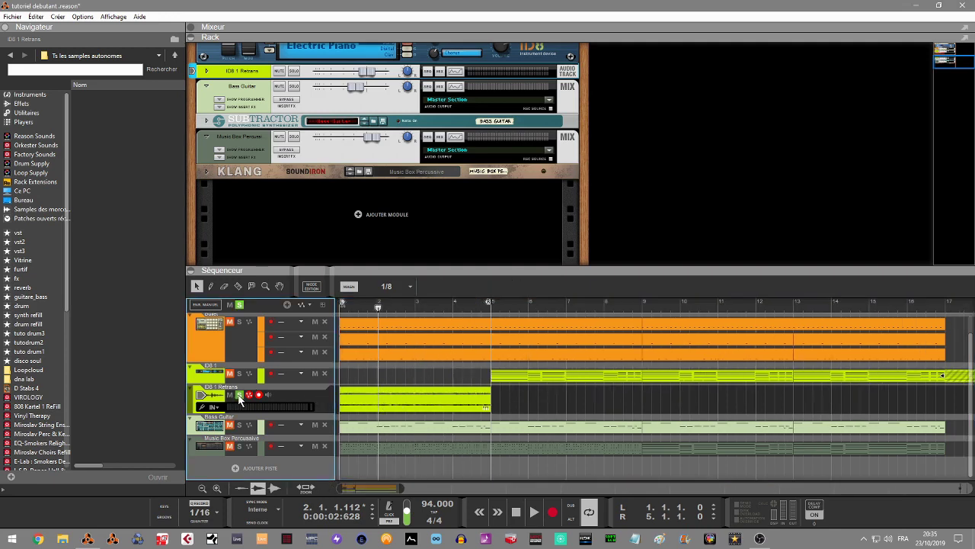
{"action": "key", "text": "KP_0"}
{"action": "key", "text": "space"}
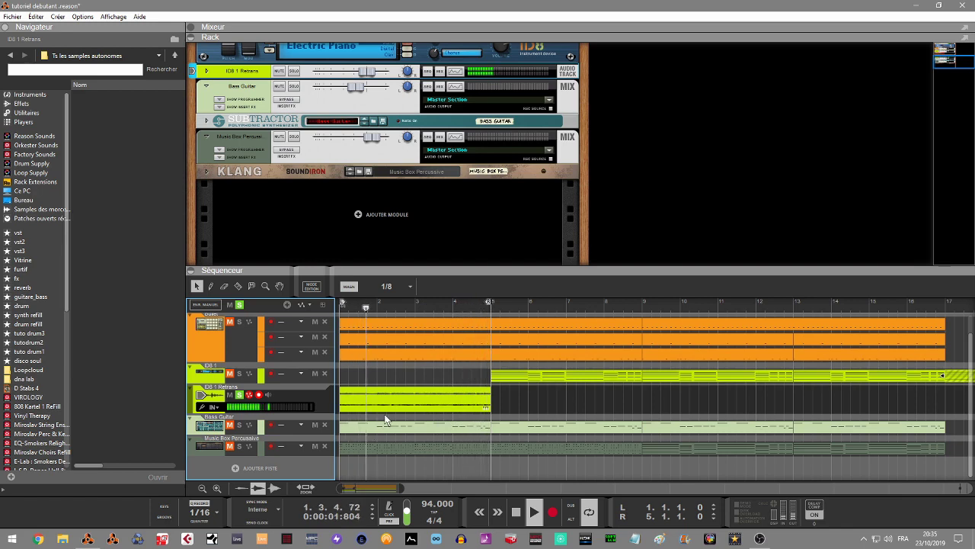
{"action": "key", "text": "space"}
Open the bounced audio clip in slice edit mode and enlarge its waveform display
{"action": "left_click", "coordinate": [390, 408]}
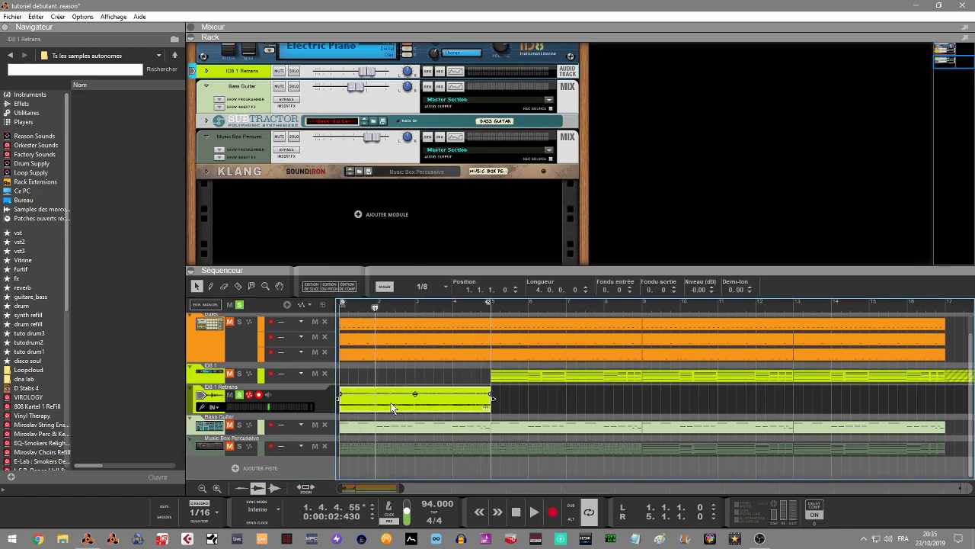
{"action": "left_click", "coordinate": [312, 287]}
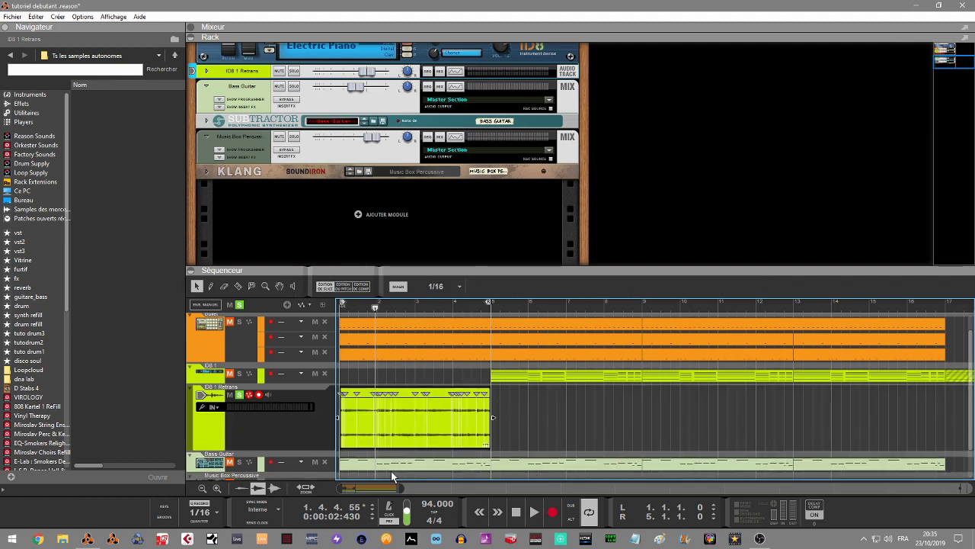
{"action": "scroll", "coordinate": [533, 381], "scroll_direction": "up", "scroll_amount": 5}
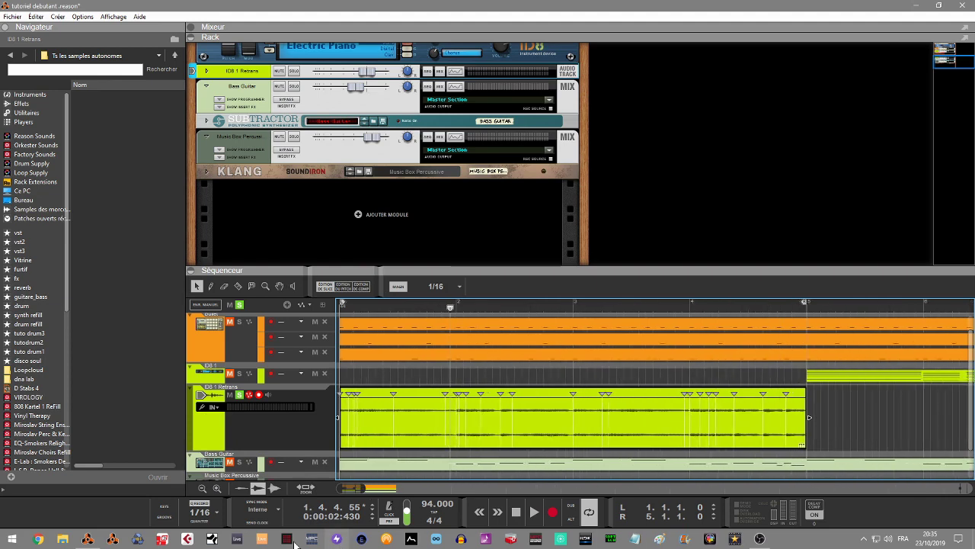
{"action": "left_click", "coordinate": [274, 489]}
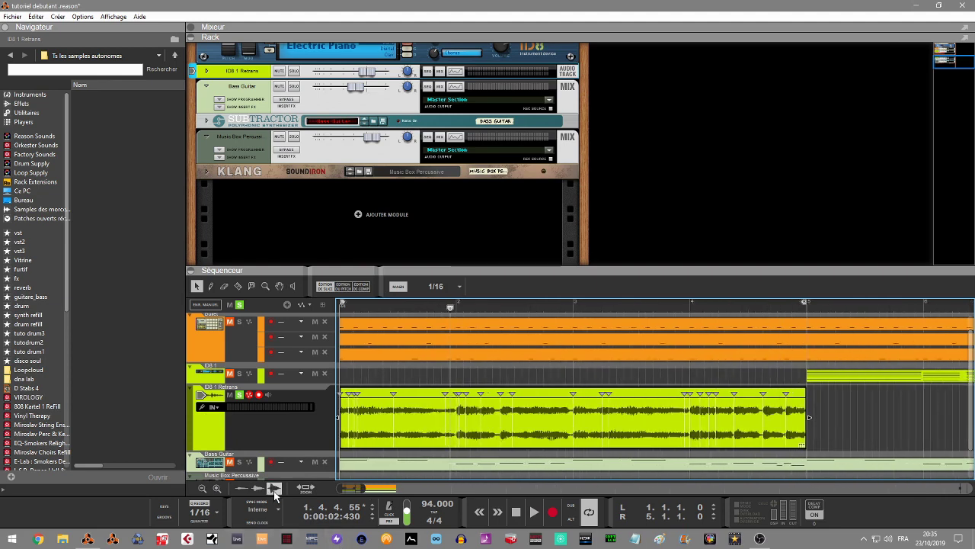
Select all the automatic slice markers in the bounced audio clip and delete them
{"action": "double_click", "coordinate": [792, 388]}
{"action": "left_click_drag", "start_coordinate": [793, 388], "coordinate": [701, 389]}
{"action": "double_click", "coordinate": [701, 390]}
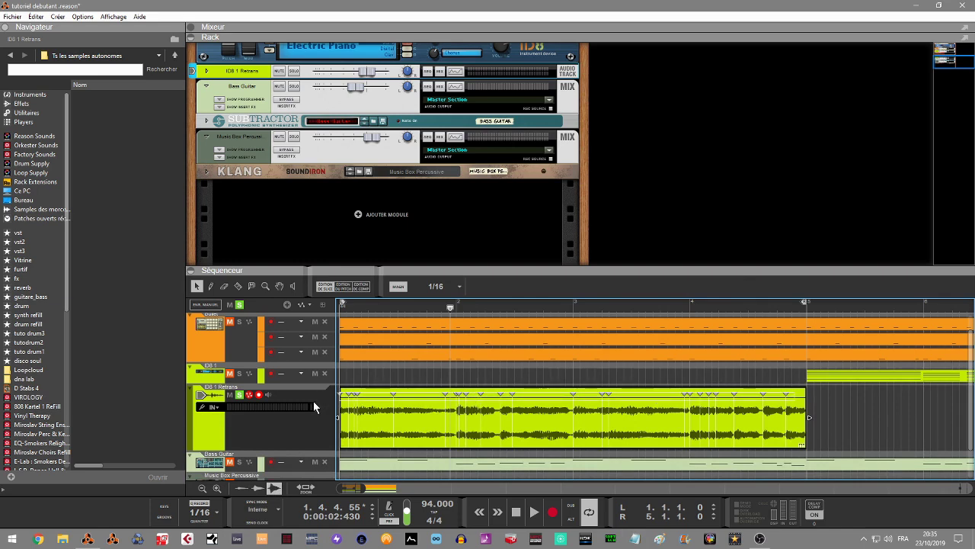
{"action": "key", "text": "Delete"}
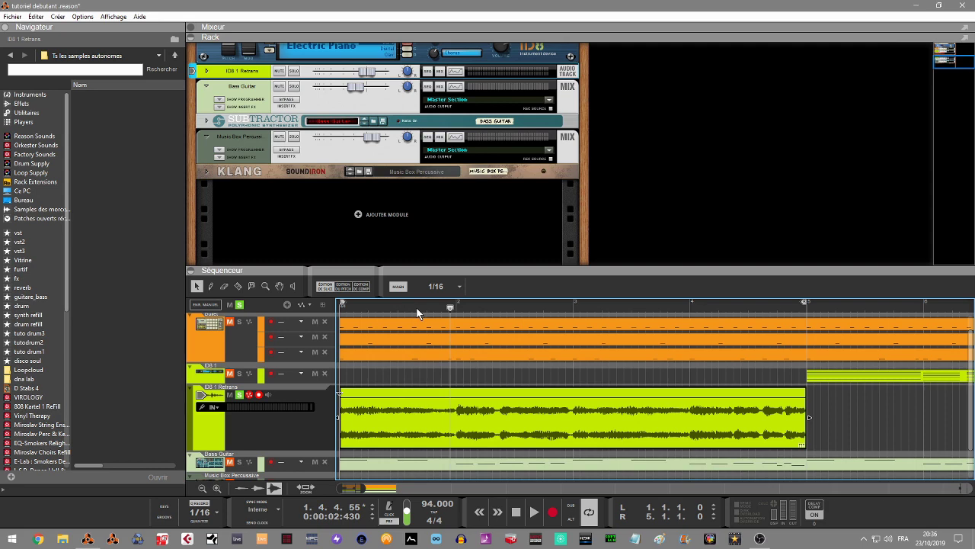
Set the snap value to 1/8 and draw slice markers at the starts of bars 2, 3 and 4 with the Pencil tool
{"action": "left_click", "coordinate": [427, 287]}
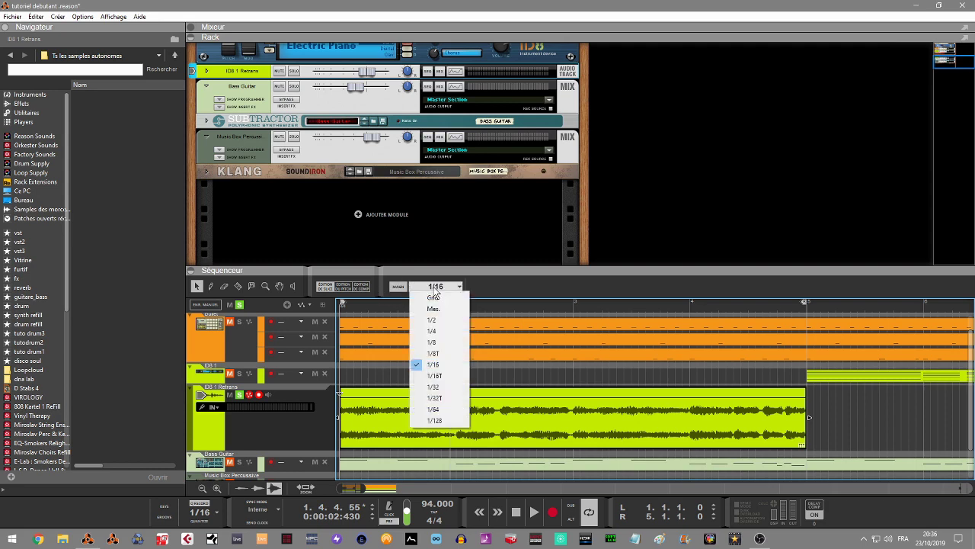
{"action": "left_click", "coordinate": [438, 342]}
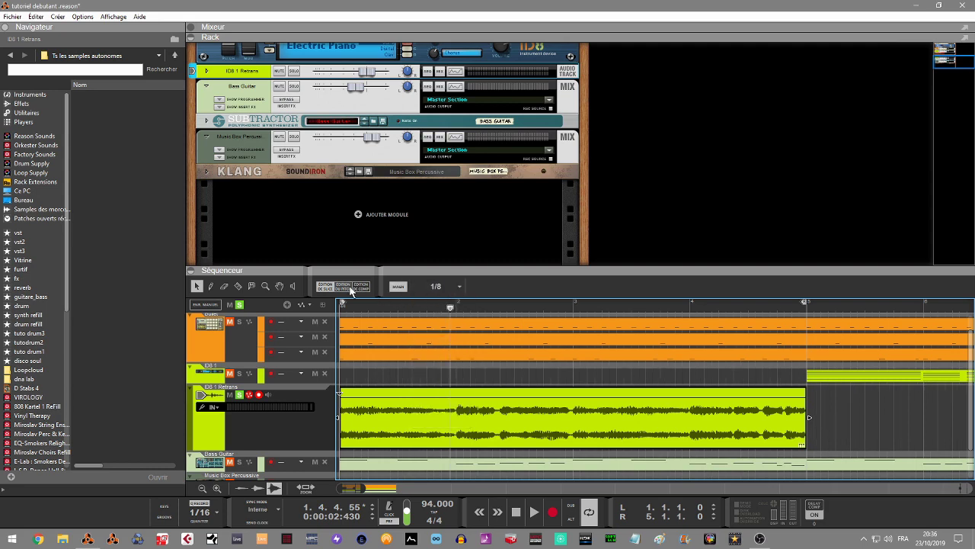
{"action": "left_click", "coordinate": [211, 286]}
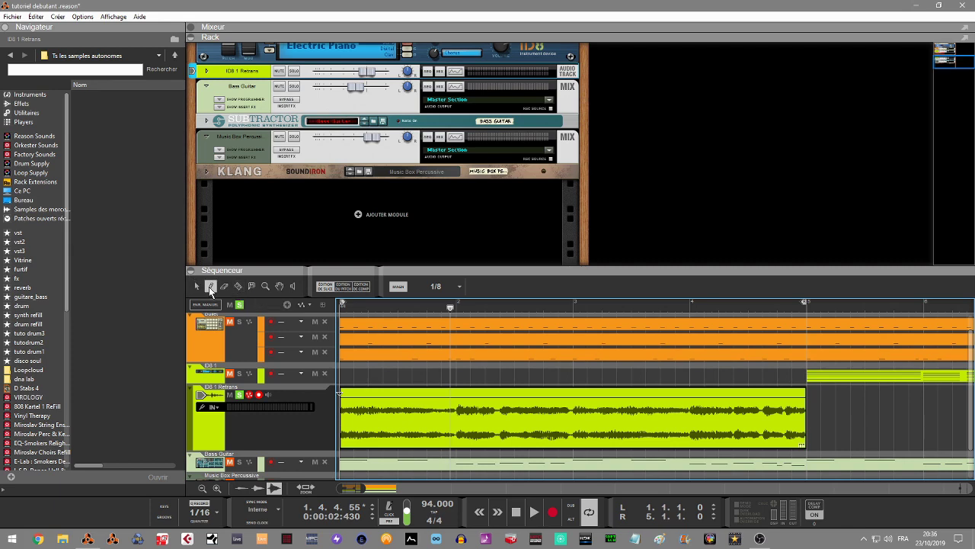
{"action": "mouse_move", "coordinate": [453, 307]}
{"action": "left_mouse_down"}
{"action": "mouse_move", "coordinate": [365, 307]}
{"action": "mouse_move", "coordinate": [413, 305]}
{"action": "left_mouse_up"}
{"action": "left_click", "coordinate": [457, 390]}
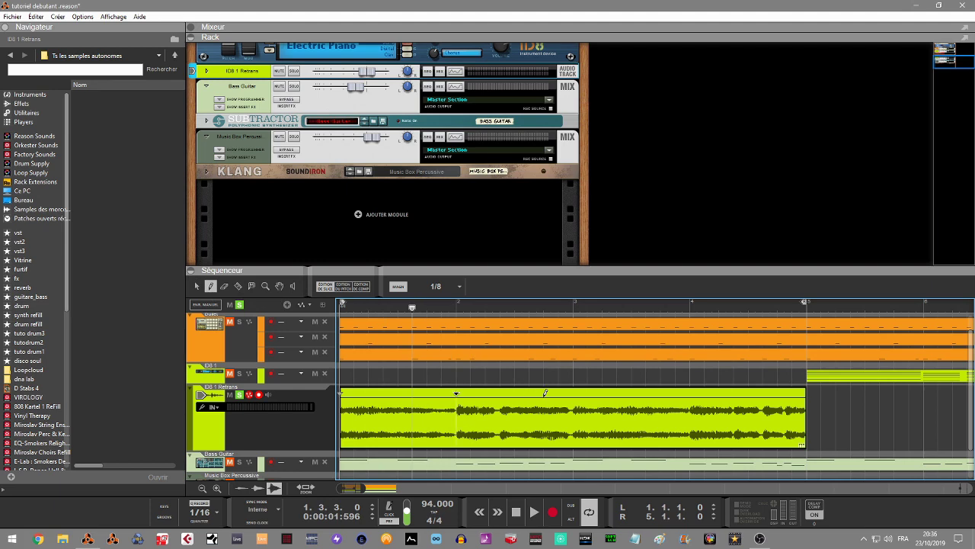
{"action": "left_click", "coordinate": [574, 390]}
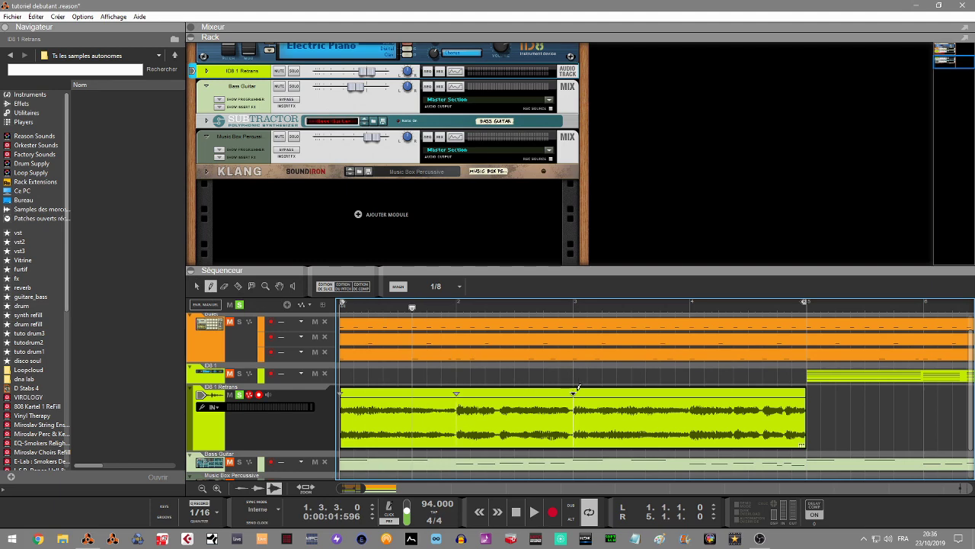
{"action": "left_click", "coordinate": [690, 389]}
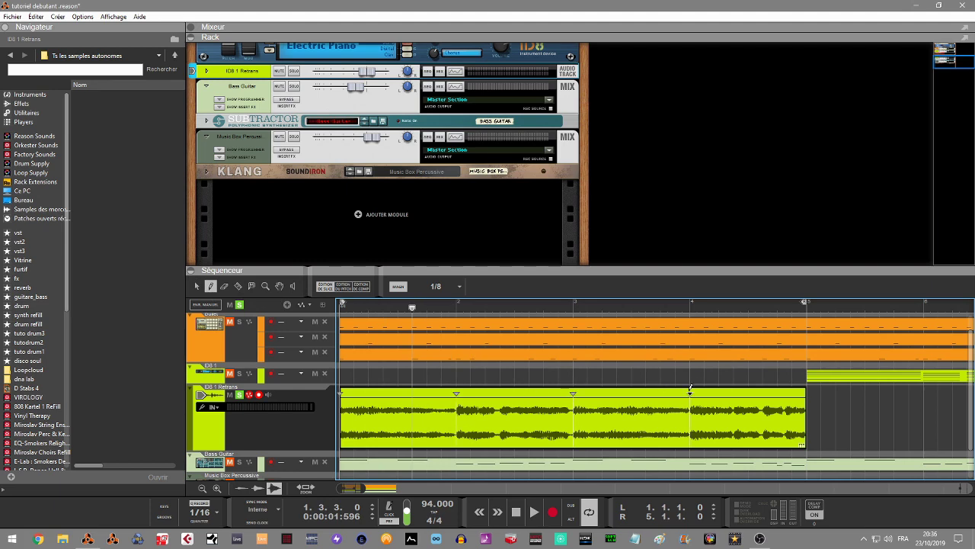
Draw slice markers on the third beat of bars 1 to 4 in the bounced clip
{"action": "left_click", "coordinate": [749, 391]}
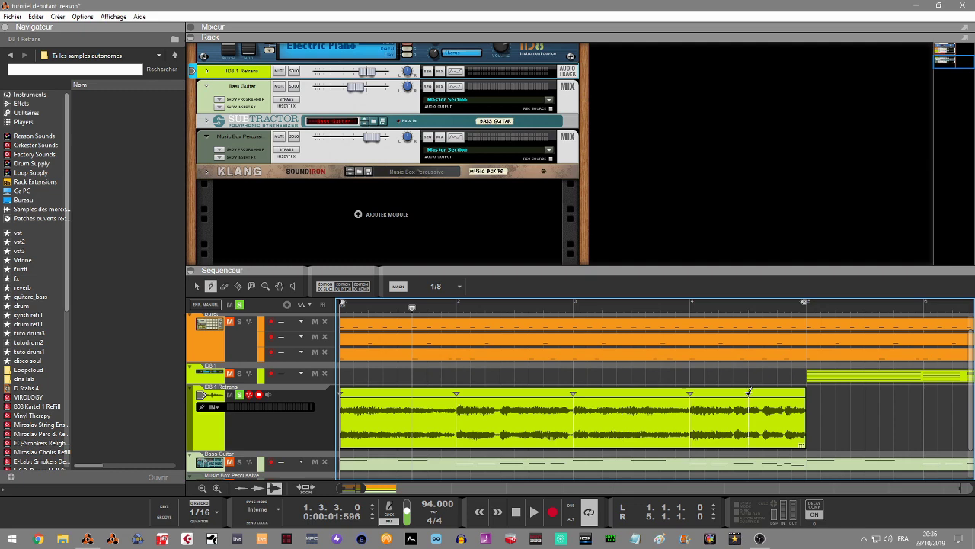
{"action": "left_click", "coordinate": [631, 390]}
{"action": "left_click", "coordinate": [515, 390]}
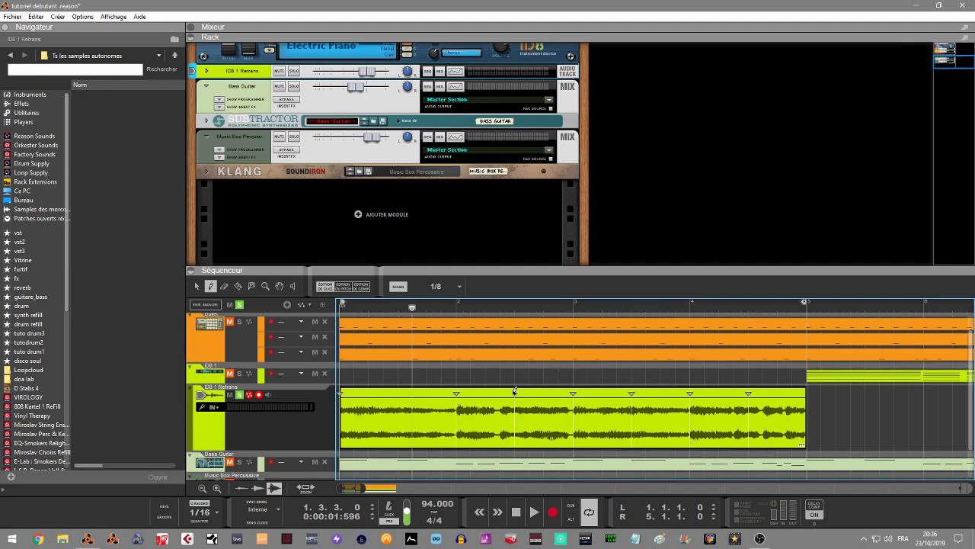
{"action": "left_click", "coordinate": [399, 391]}
Draw slice markers on the second and fourth beats of bars 1 to 4 in the bounced audio clip
{"action": "left_click", "coordinate": [777, 392]}
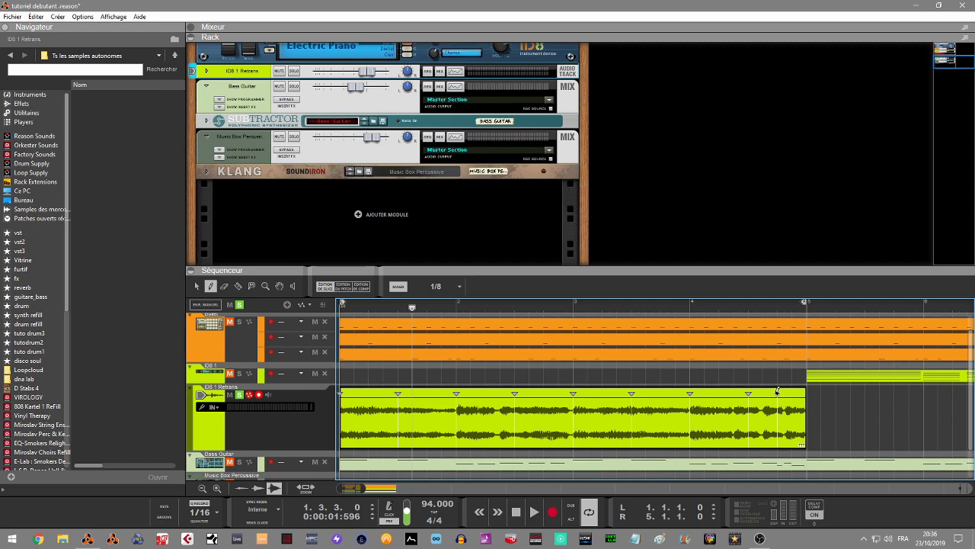
{"action": "left_click", "coordinate": [720, 391]}
{"action": "left_click", "coordinate": [602, 392]}
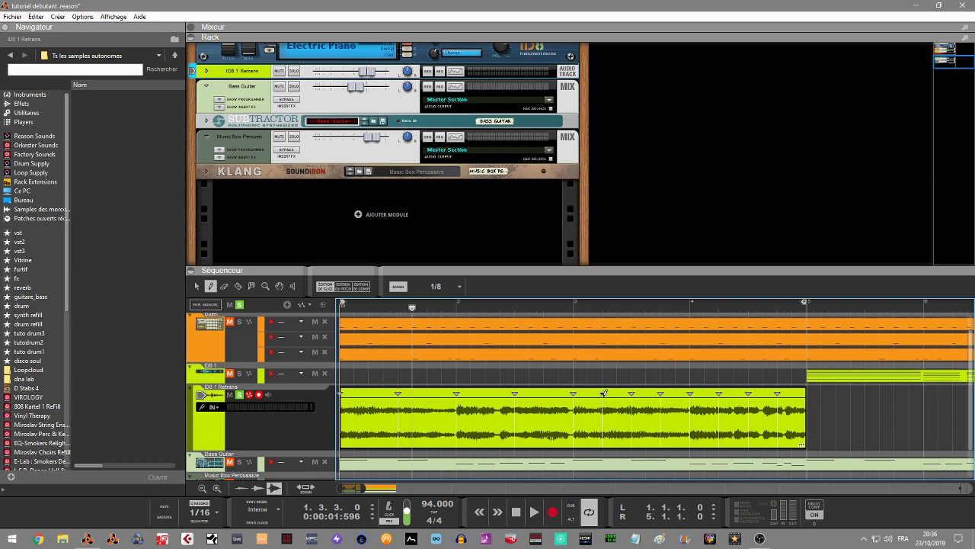
{"action": "left_click", "coordinate": [544, 392]}
{"action": "left_click", "coordinate": [485, 392]}
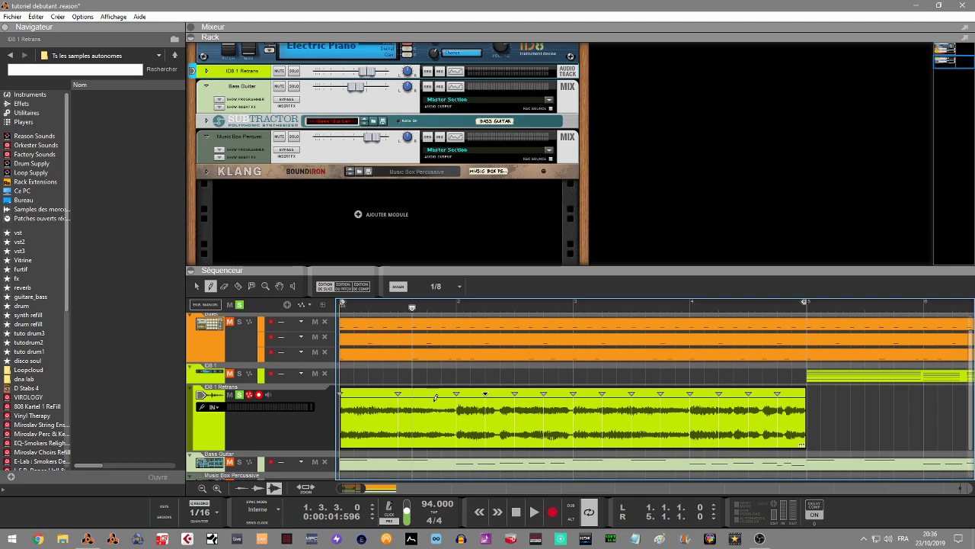
{"action": "left_click", "coordinate": [427, 392]}
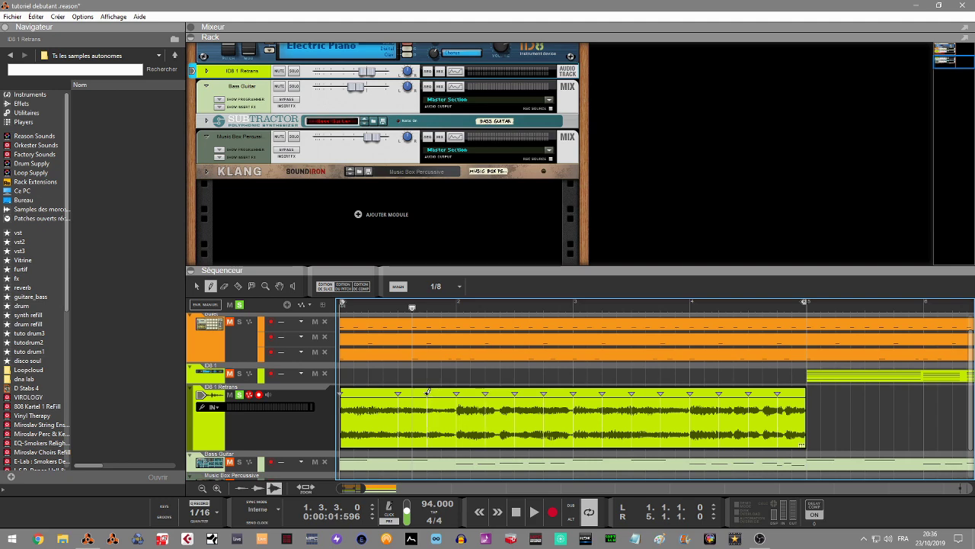
{"action": "left_click", "coordinate": [369, 393]}
Bounce the sliced clip to a REX loop and load it into a new Dr. OctoRex at the end of the rack
{"action": "left_click", "coordinate": [198, 286]}
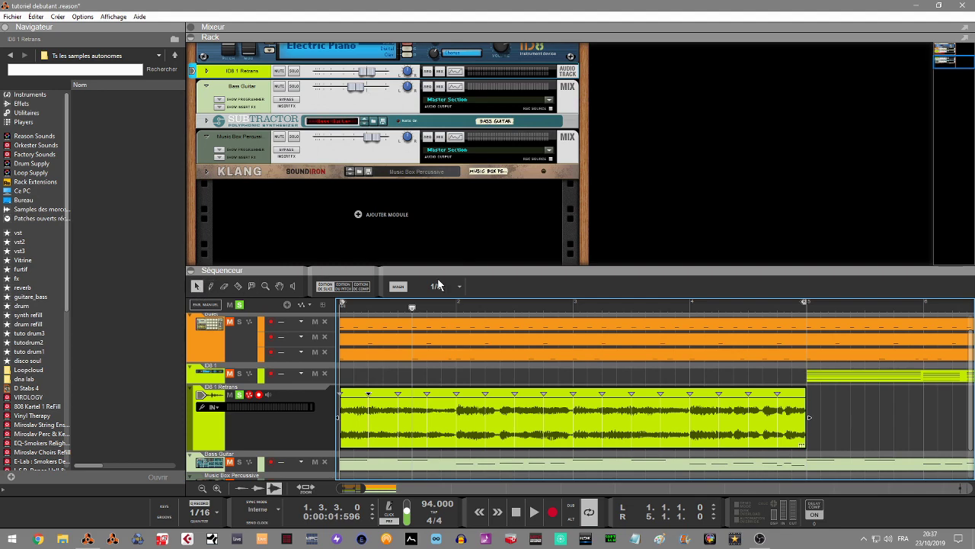
{"action": "right_click", "coordinate": [606, 404]}
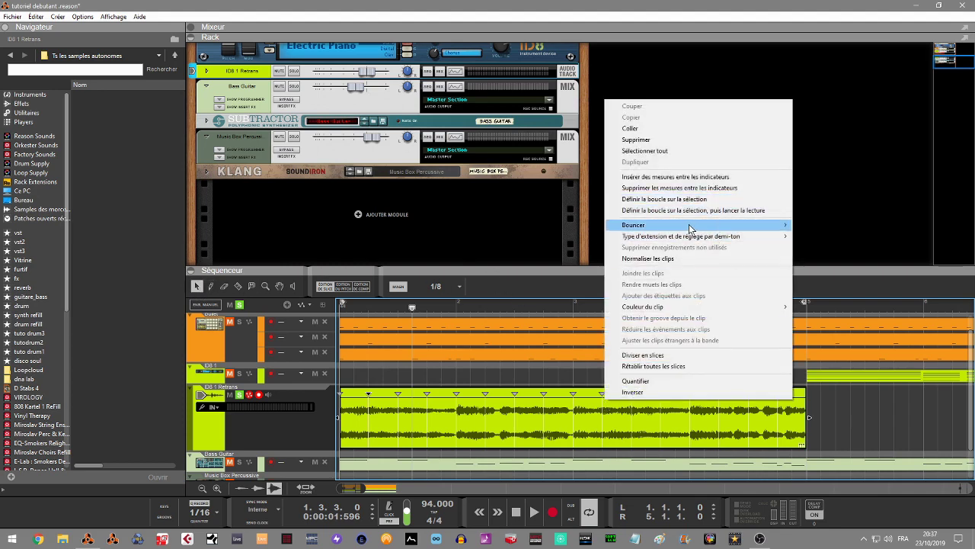
{"action": "mouse_move", "coordinate": [691, 226]}
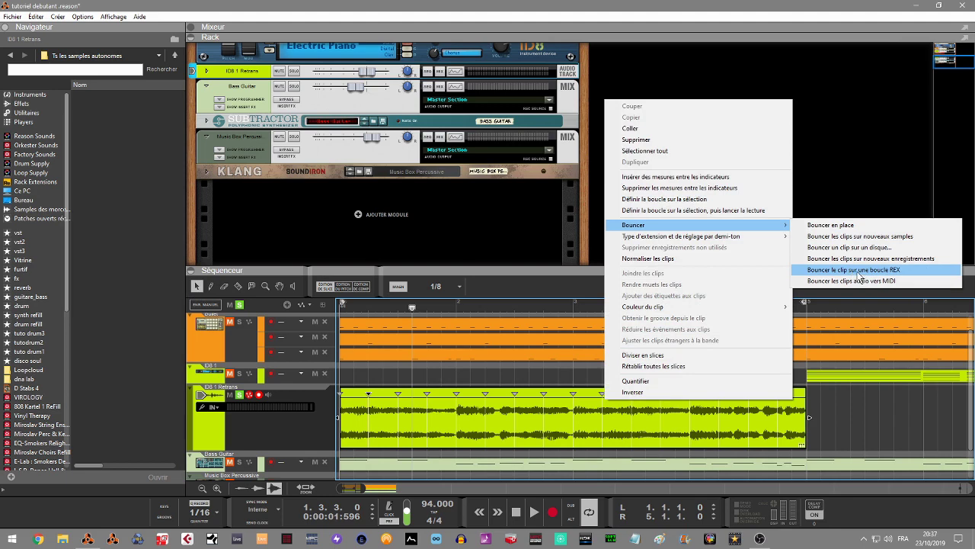
{"action": "left_click", "coordinate": [899, 270]}
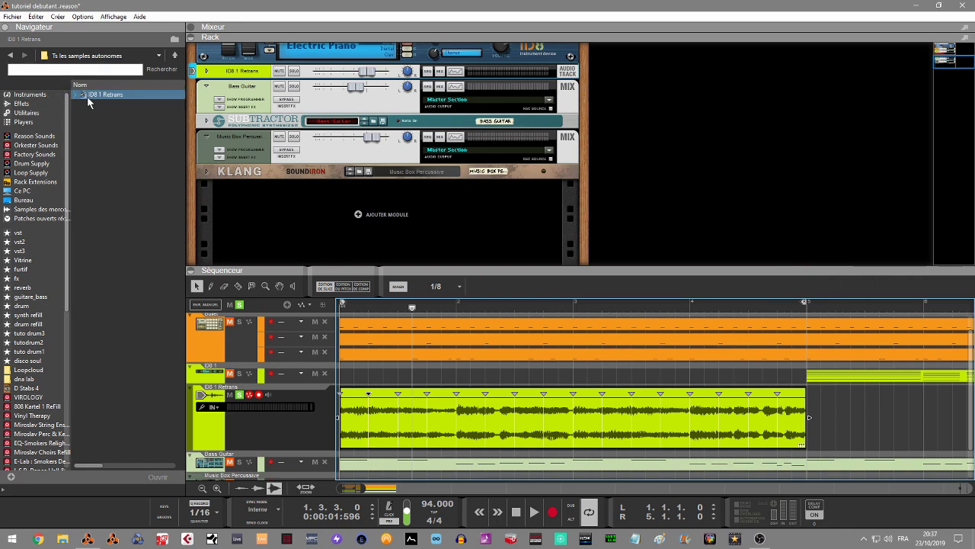
{"action": "left_click_drag", "start_coordinate": [87, 94], "coordinate": [281, 207]}
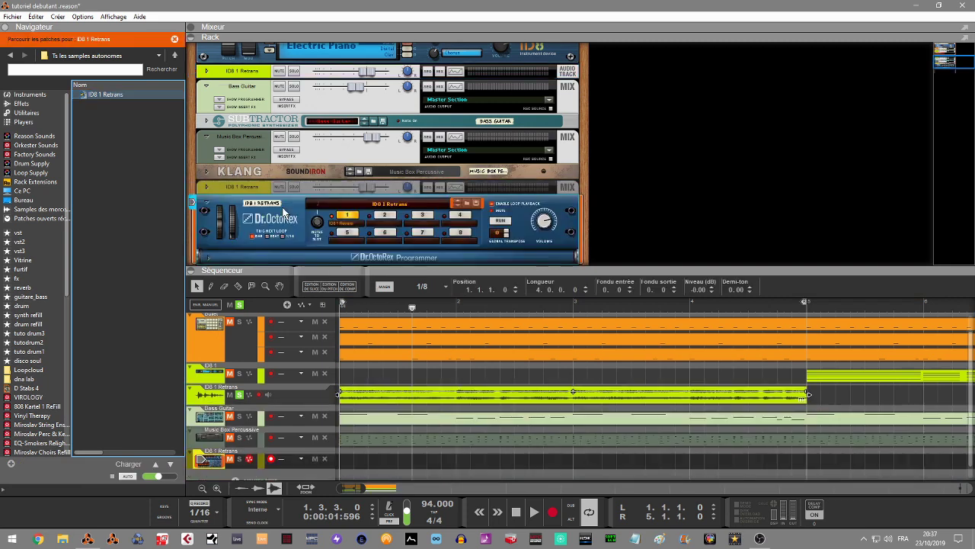
{"action": "left_click", "coordinate": [112, 476]}
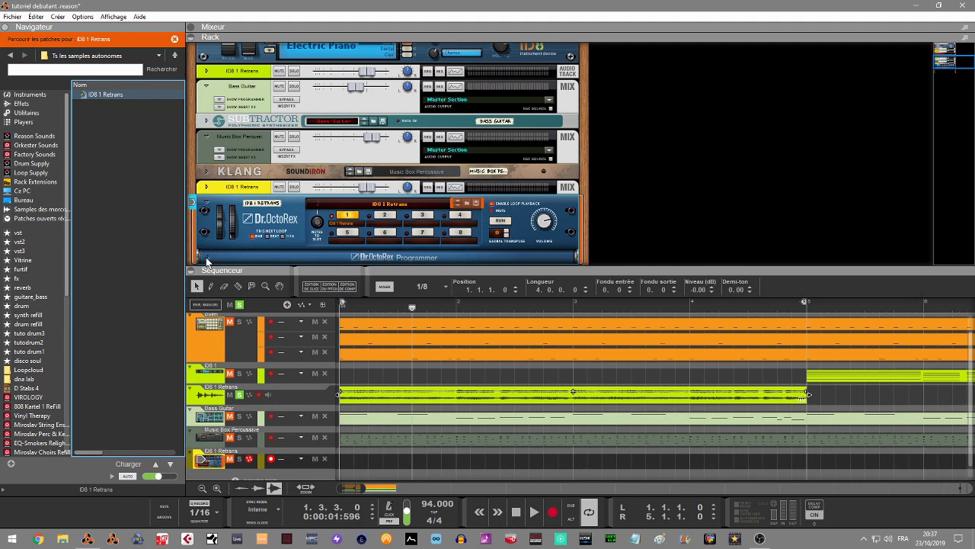
Expand the Dr. OctoRex programmer and set the amp envelope release to 93
{"action": "left_click", "coordinate": [209, 257]}
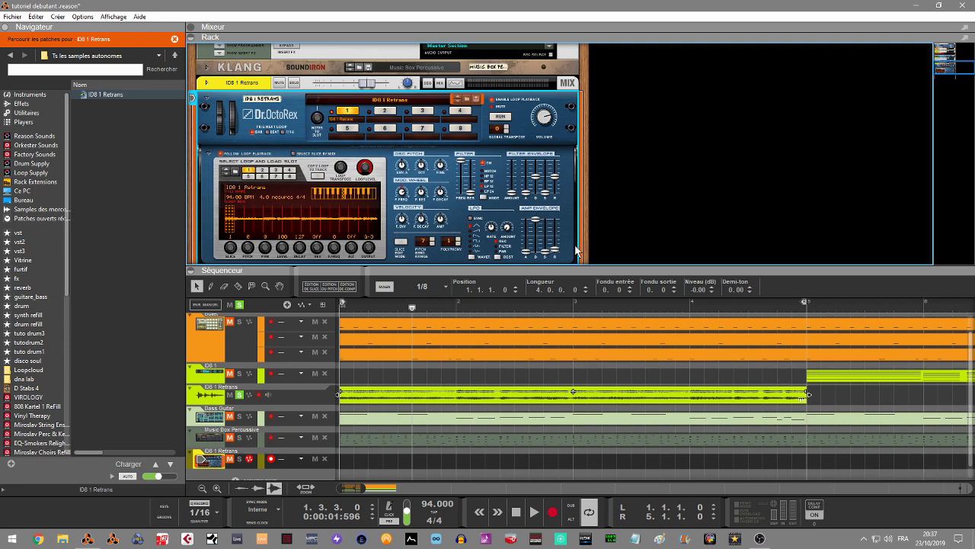
{"action": "left_click_drag", "start_coordinate": [556, 245], "coordinate": [555, 232]}
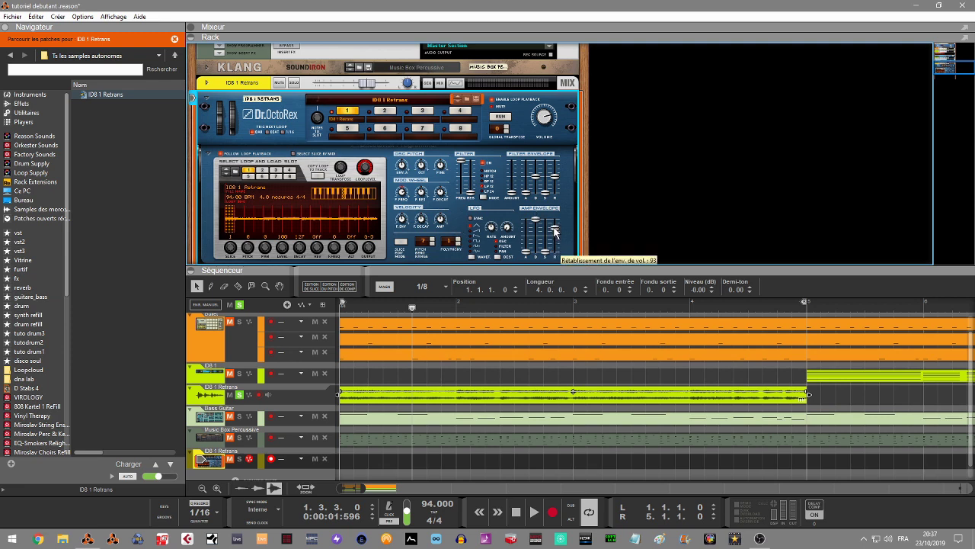
{"action": "mouse_move", "coordinate": [542, 117]}
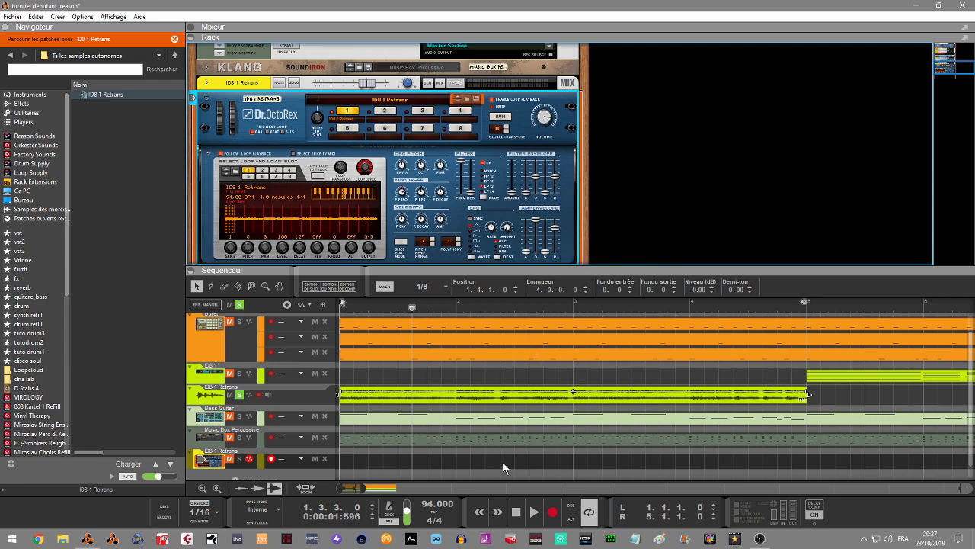
Clear the existing track solos, then solo only the drum track and the new Dr. OctoRex track
{"action": "left_click_drag", "start_coordinate": [461, 453], "coordinate": [579, 541]}
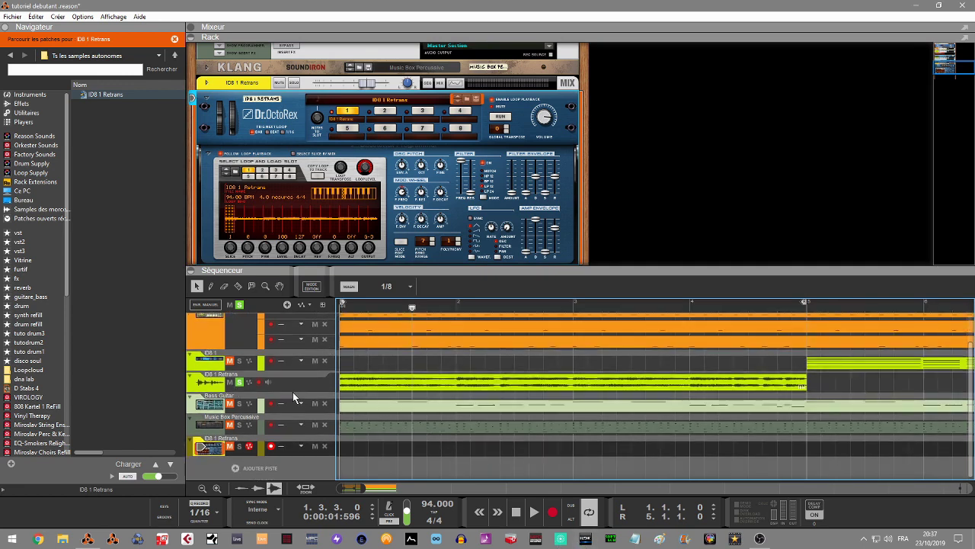
{"action": "left_click", "coordinate": [239, 304]}
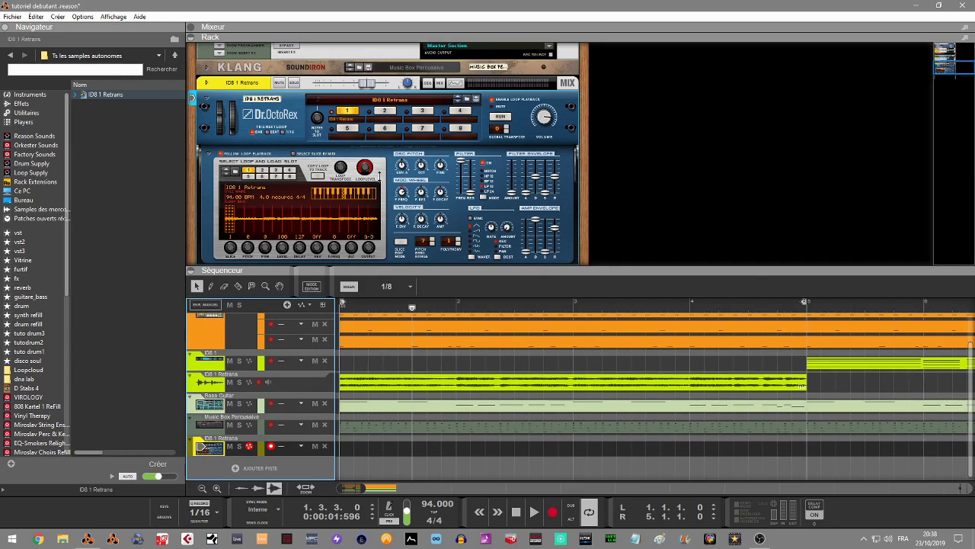
{"action": "left_click_drag", "start_coordinate": [240, 270], "coordinate": [239, 117]}
{"action": "left_click", "coordinate": [238, 190]}
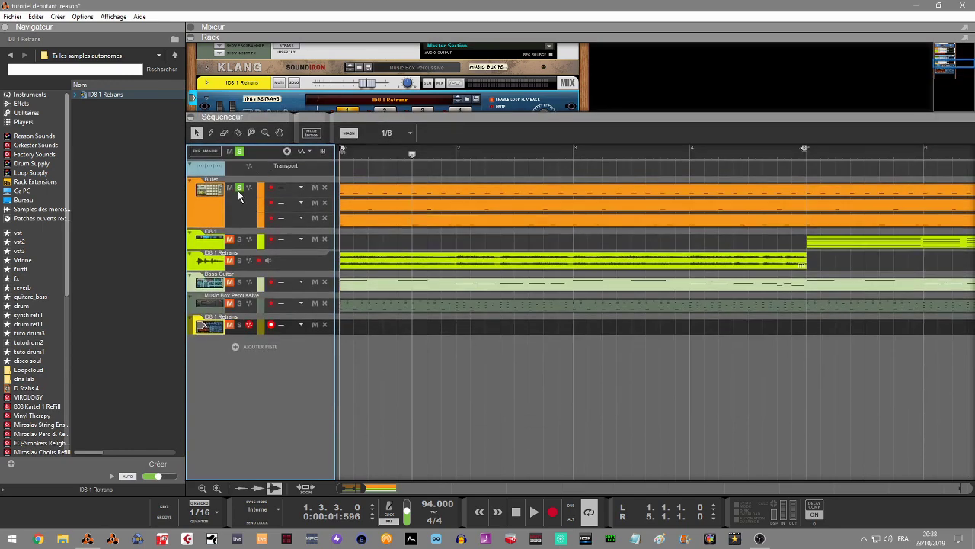
{"action": "left_click", "coordinate": [240, 325]}
{"action": "left_click_drag", "start_coordinate": [330, 116], "coordinate": [319, 272]}
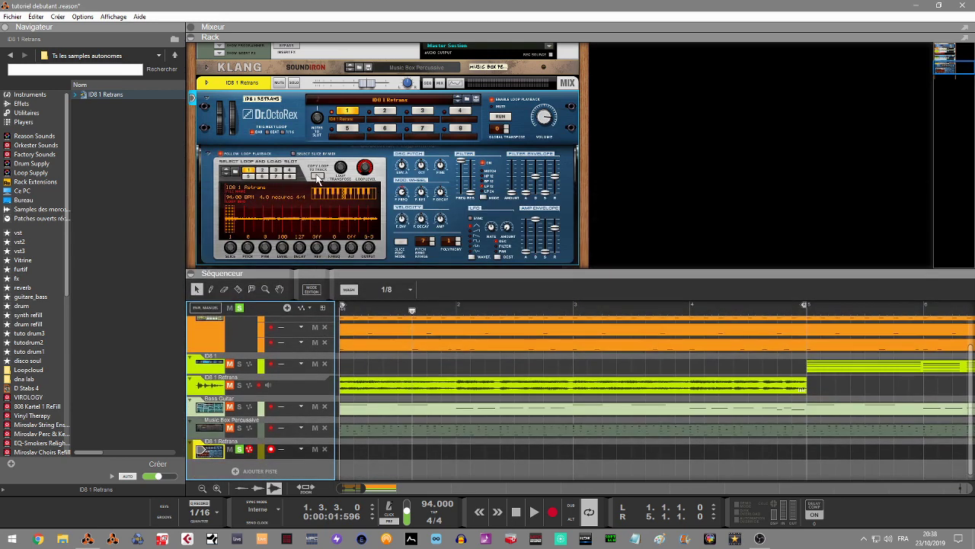
Turn on Select Slice Via MIDI and turn off loop playback in Dr. OctoRex while auditioning it over the drums
{"action": "left_click", "coordinate": [293, 154]}
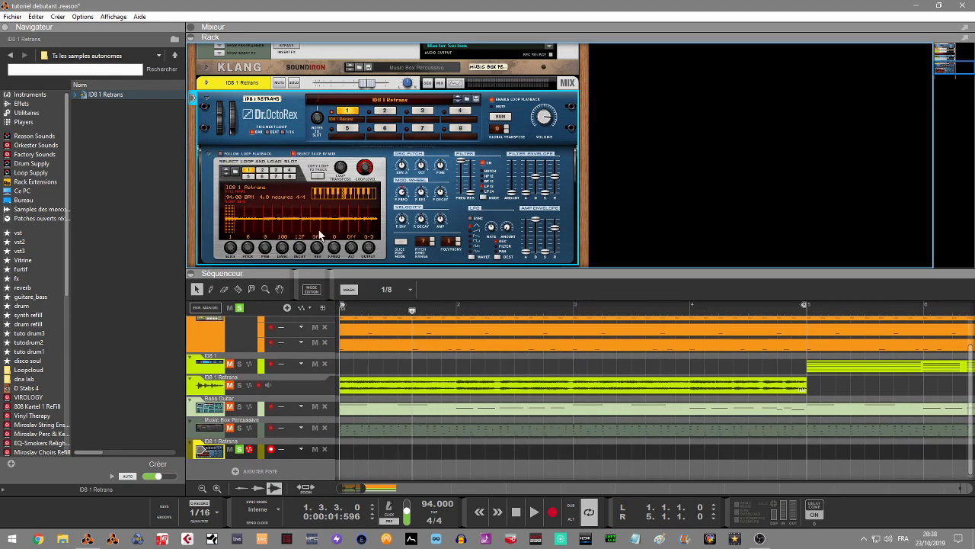
{"action": "key", "text": "Home"}
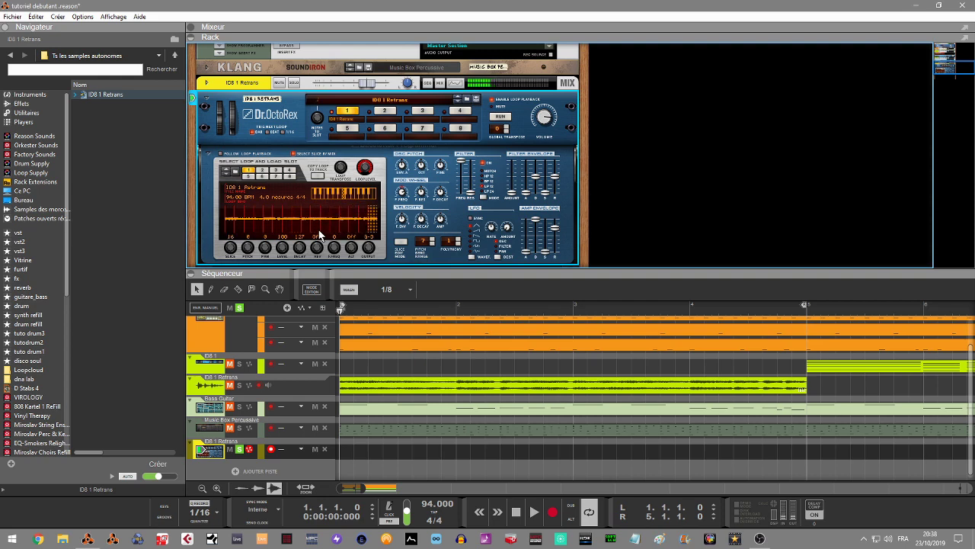
{"action": "key", "text": "space"}
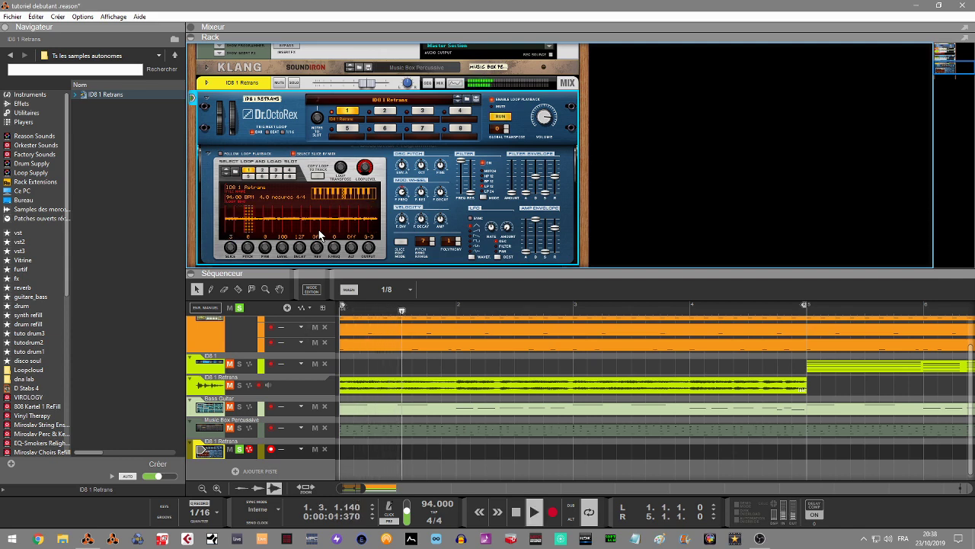
{"action": "key", "text": "space"}
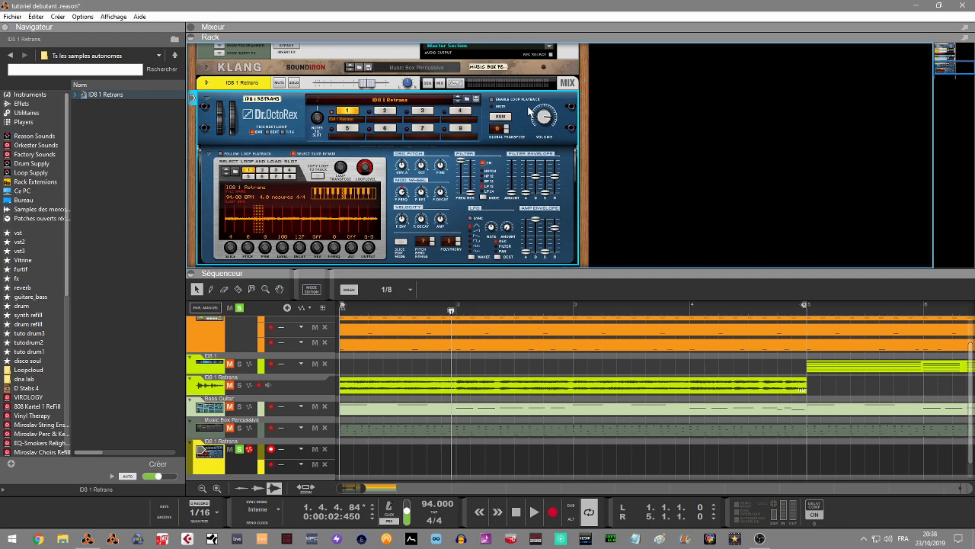
{"action": "key", "text": "space"}
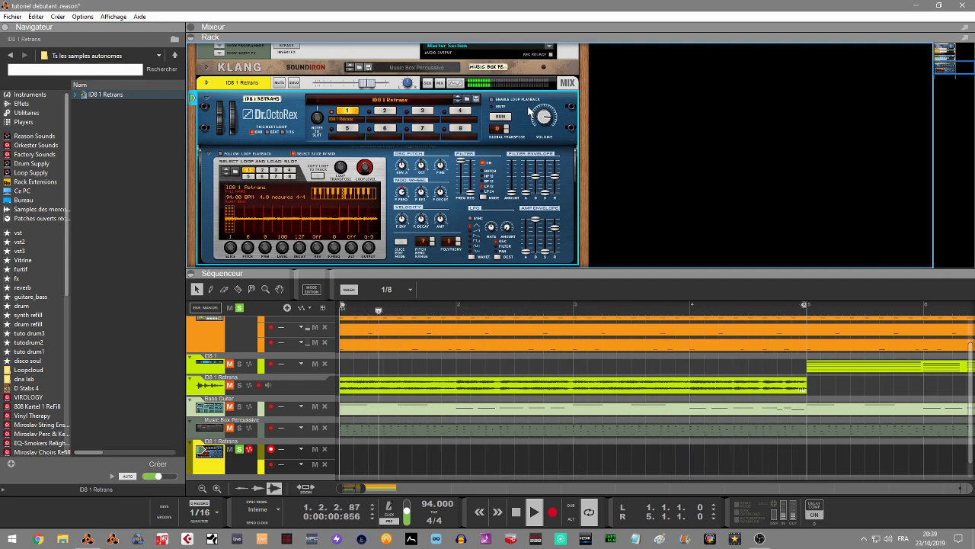
{"action": "key", "text": "space"}
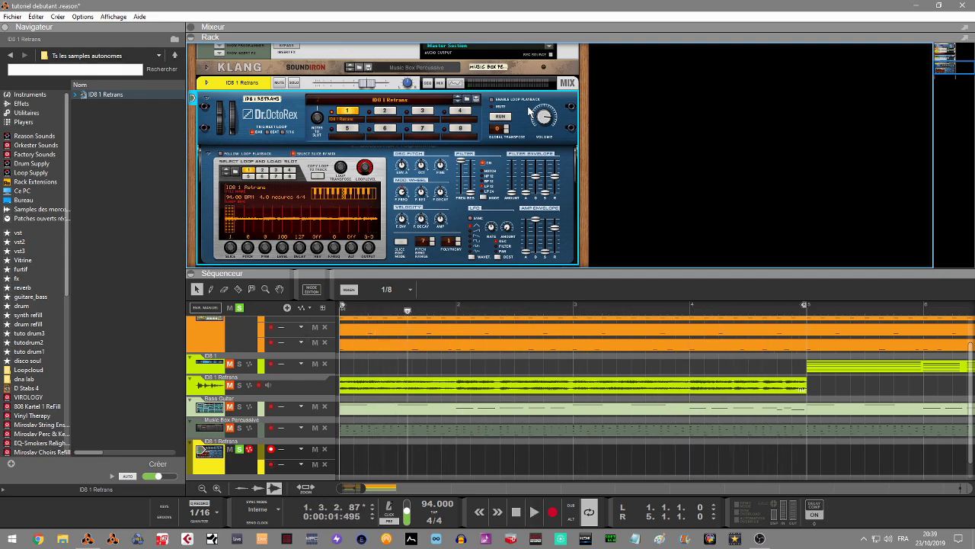
Reverse slices 3, 5, 10 and 15 of the loop in Dr. OctoRex's slice edit mode and audition them over the drums
{"action": "left_click", "coordinate": [402, 243]}
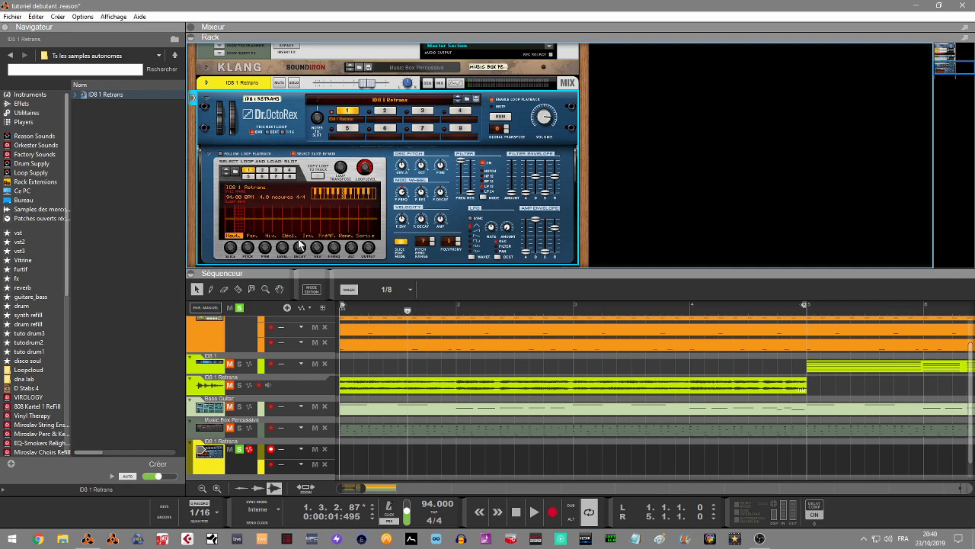
{"action": "key", "text": "ctrl+z"}
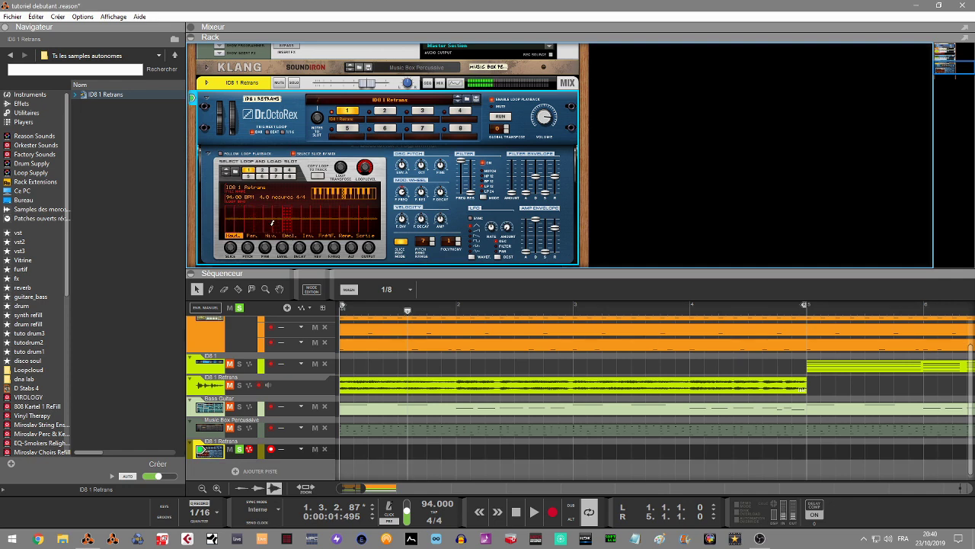
{"action": "left_click", "coordinate": [310, 236]}
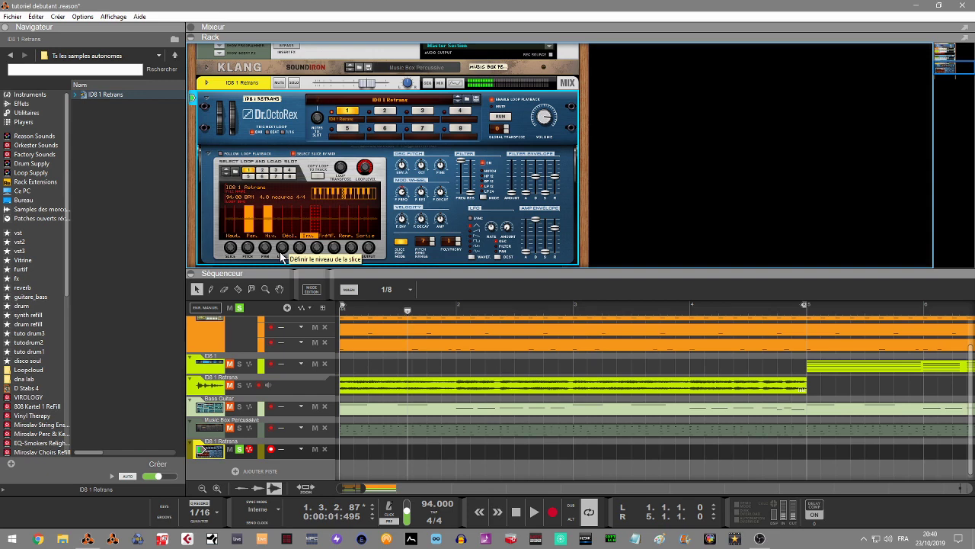
{"action": "left_click", "coordinate": [318, 208]}
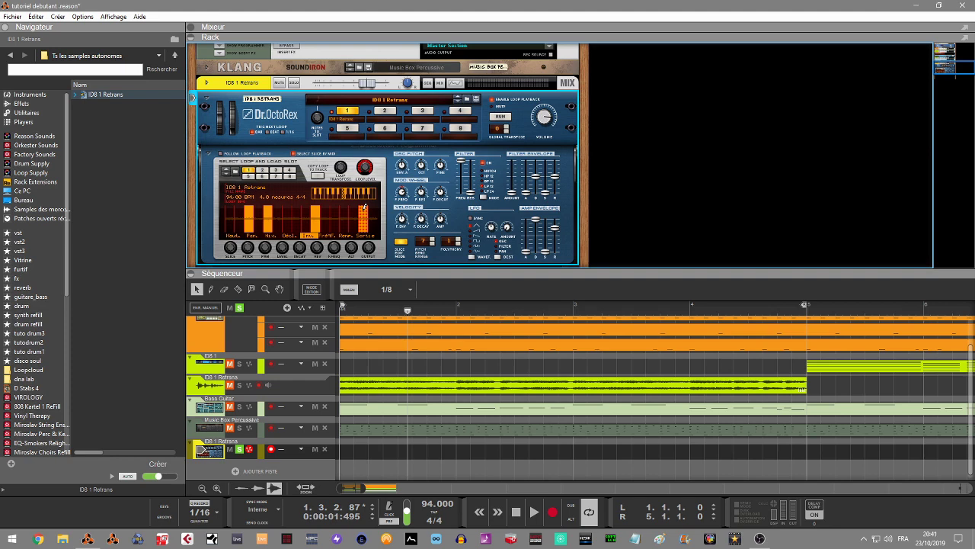
{"action": "key", "text": "space"}
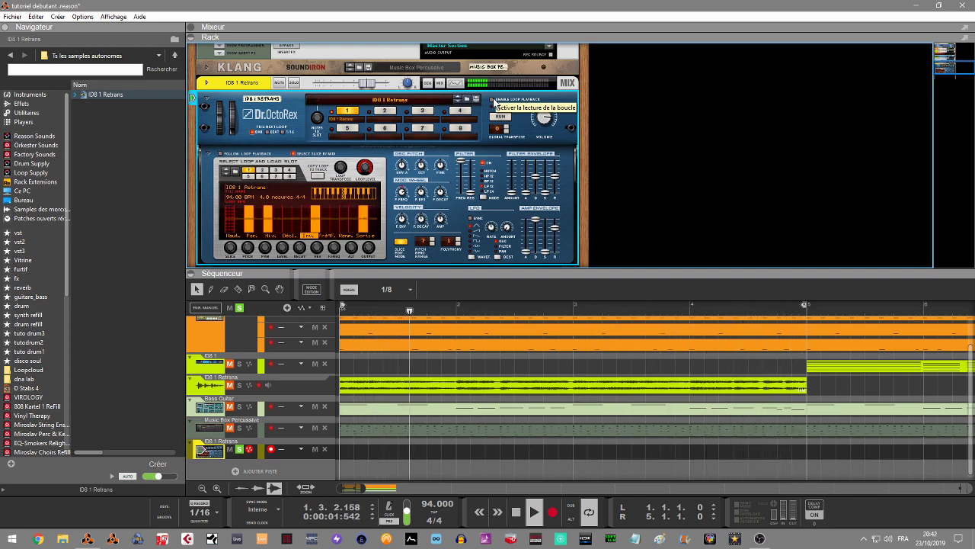
{"action": "key", "text": "space"}
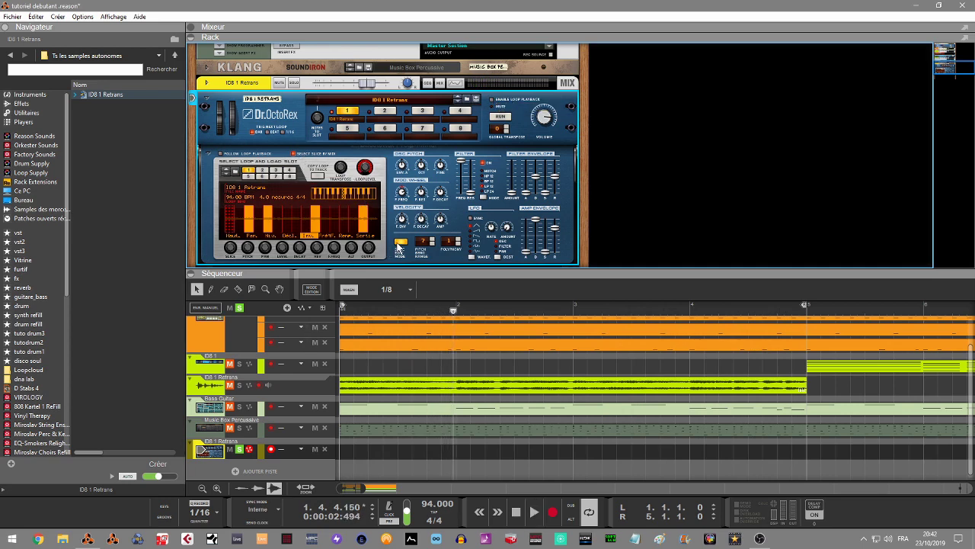
Leave slice edit mode and record a four-bar slice performance from bar 1 on the Dr. OctoRex track
{"action": "left_click", "coordinate": [398, 244]}
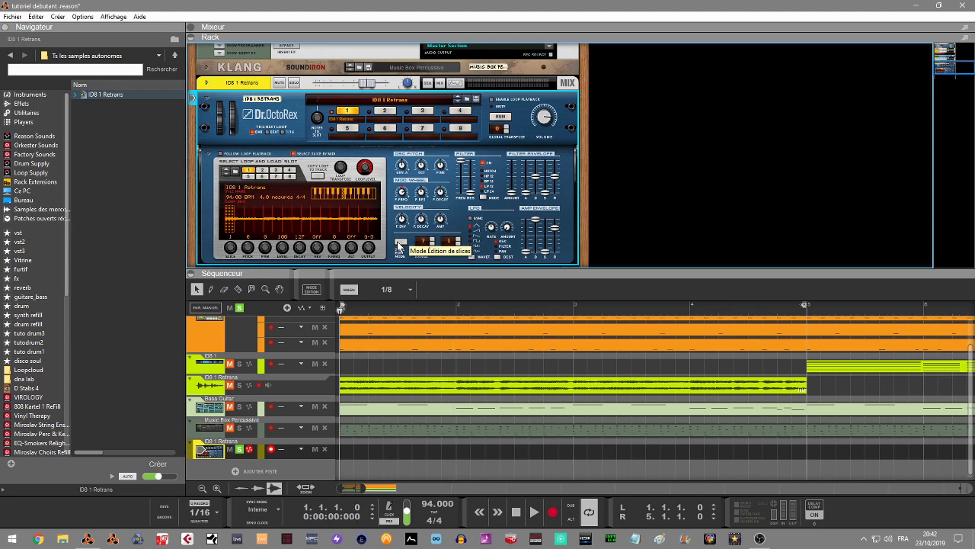
{"action": "key", "text": "ctrl+Return"}
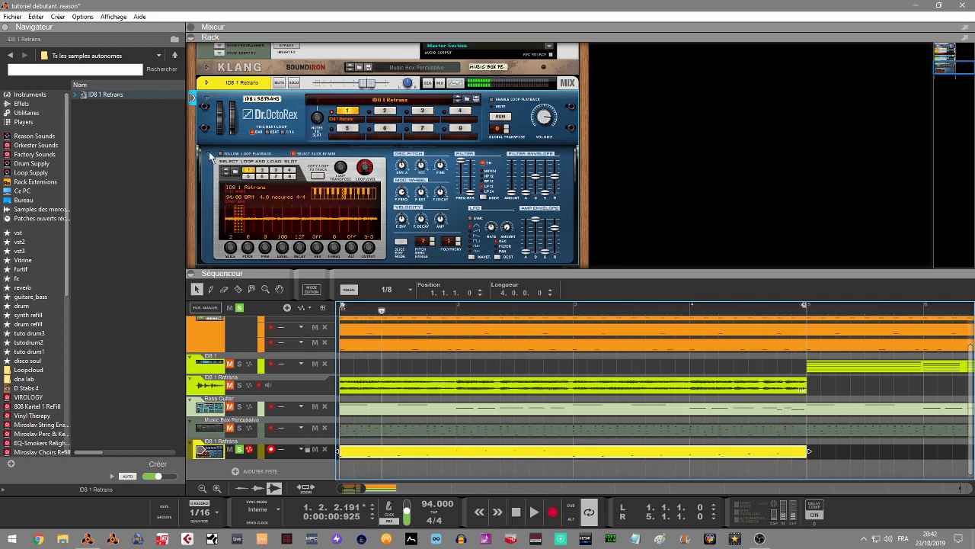
Audition the bounced audio track with Dr. OctoRex unsoloed, then solo Dr. OctoRex and Music Box Percussive with the drums instead
{"action": "left_click", "coordinate": [241, 451]}
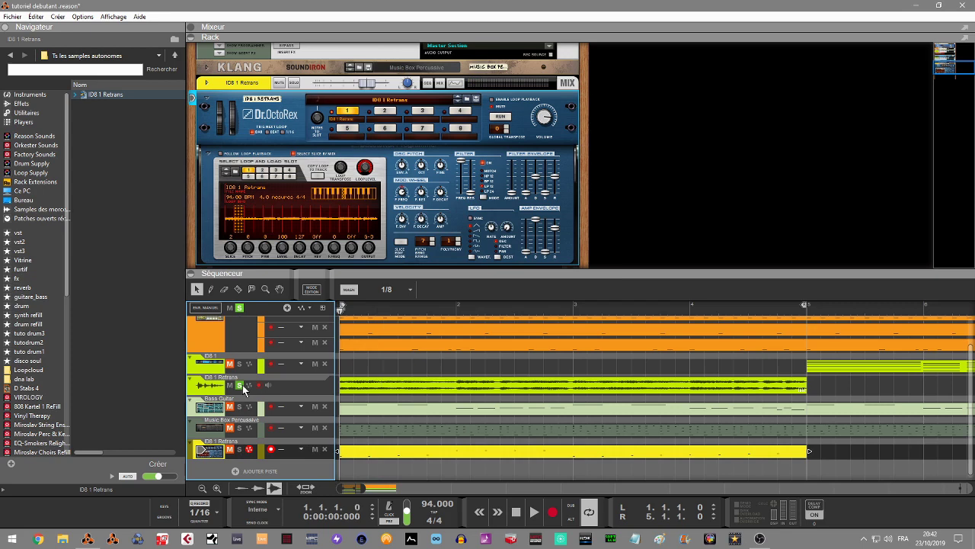
{"action": "key", "text": "space"}
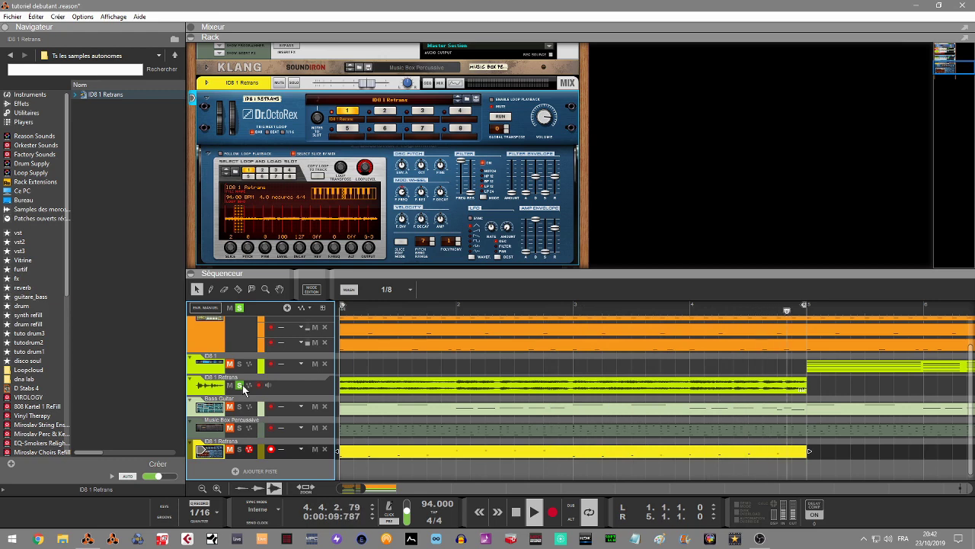
{"action": "key", "text": "space"}
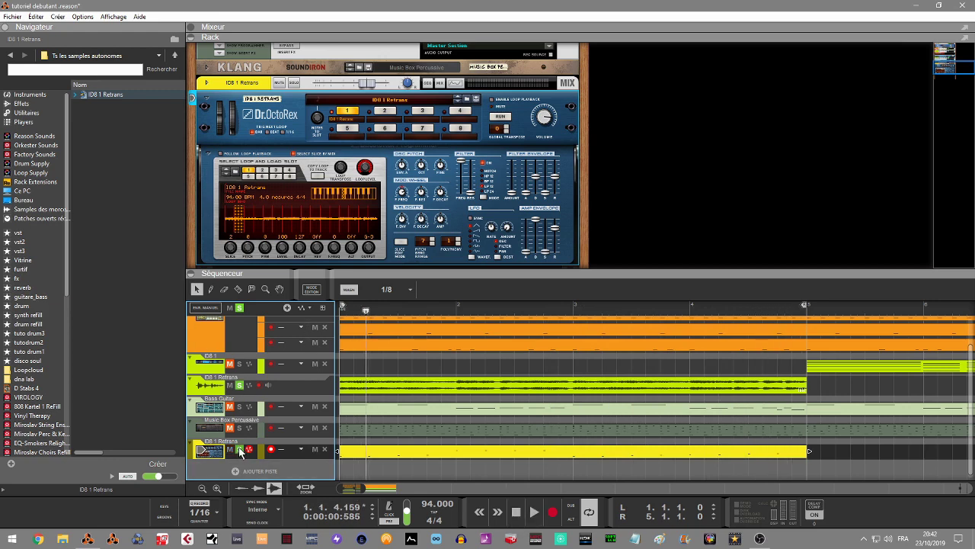
{"action": "key", "text": "space"}
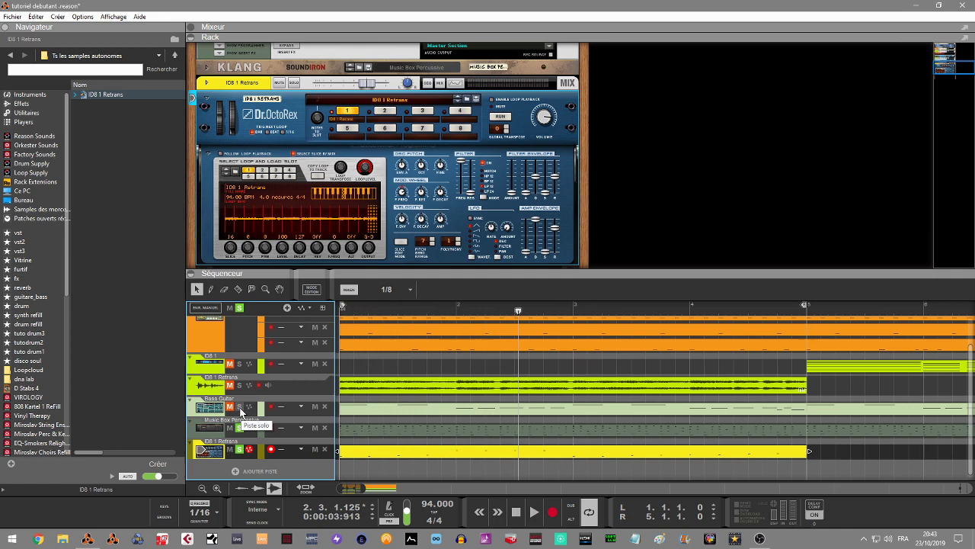
Solo Bass Guitar along with the drums, Music Box Percussive and Dr. OctoRex, and audition the mix
{"action": "left_click", "coordinate": [240, 410]}
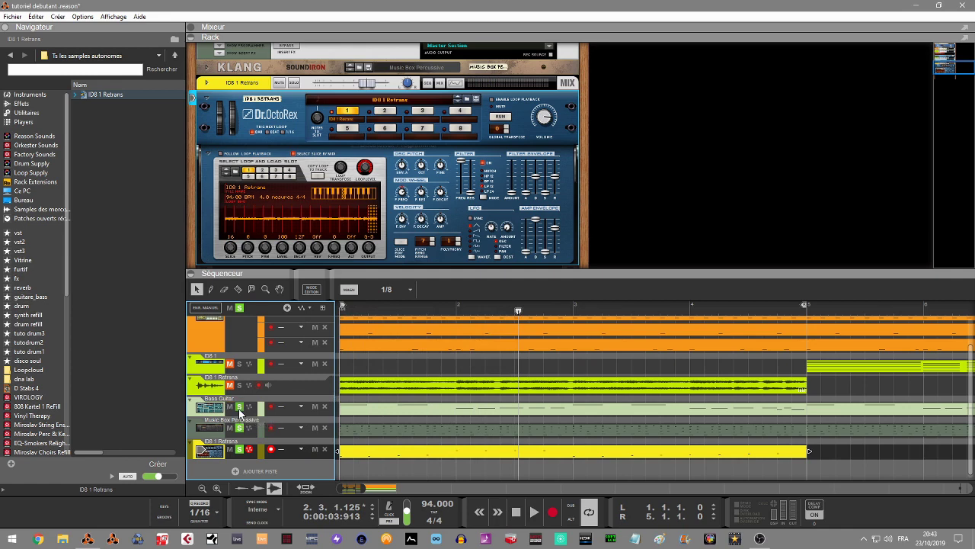
{"action": "key", "text": "space"}
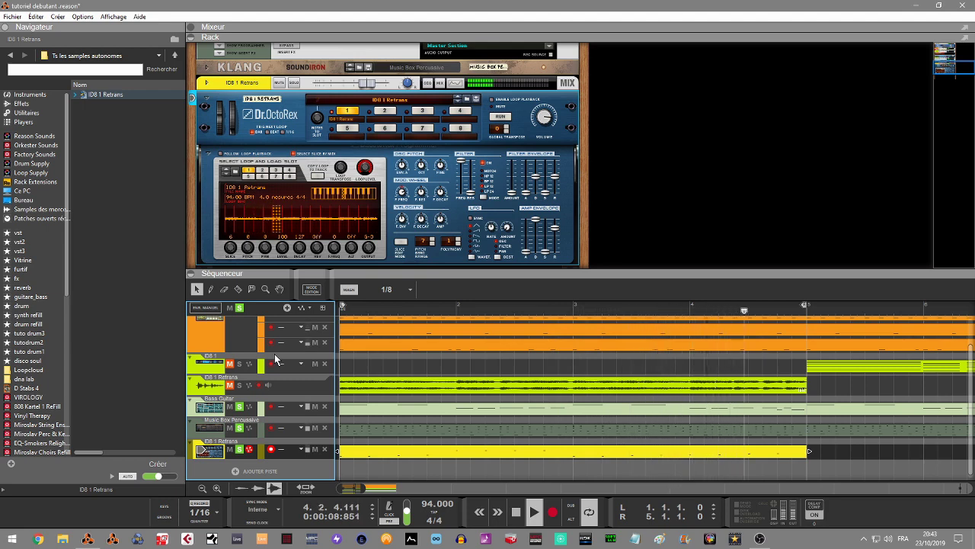
{"action": "left_click", "coordinate": [240, 385]}
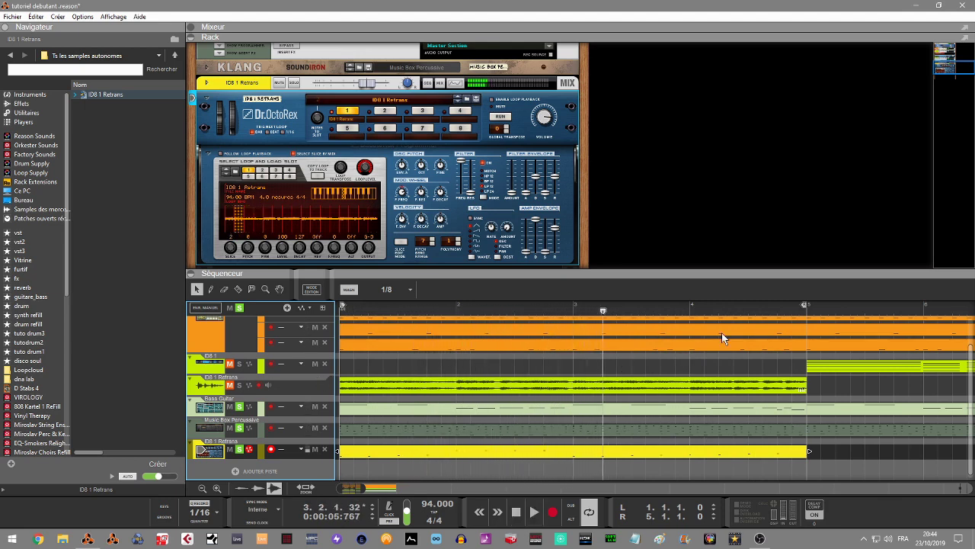
Collapse the rack and move the recorded four-bar clip on the Dr. OctoRex track to bar 5
{"action": "left_click", "coordinate": [191, 37]}
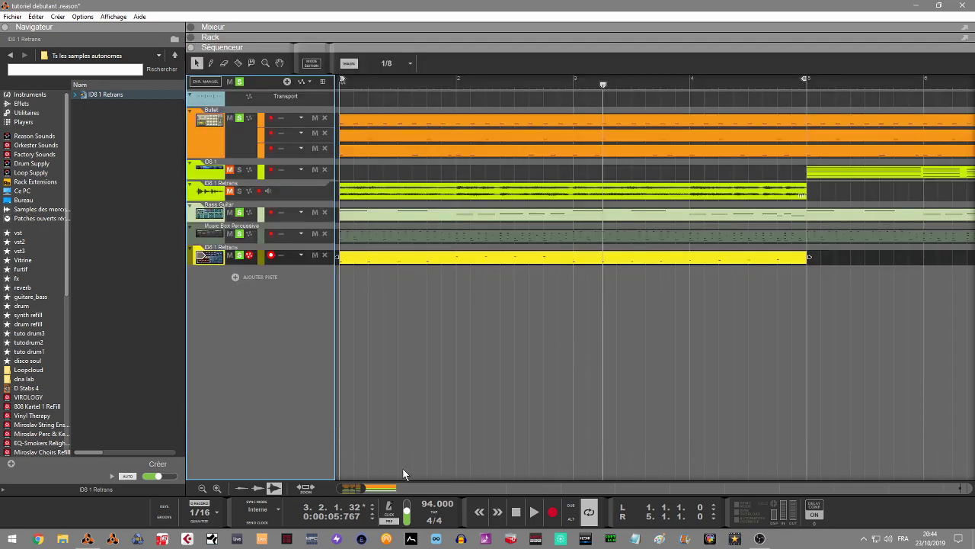
{"action": "left_click_drag", "start_coordinate": [364, 487], "coordinate": [402, 487]}
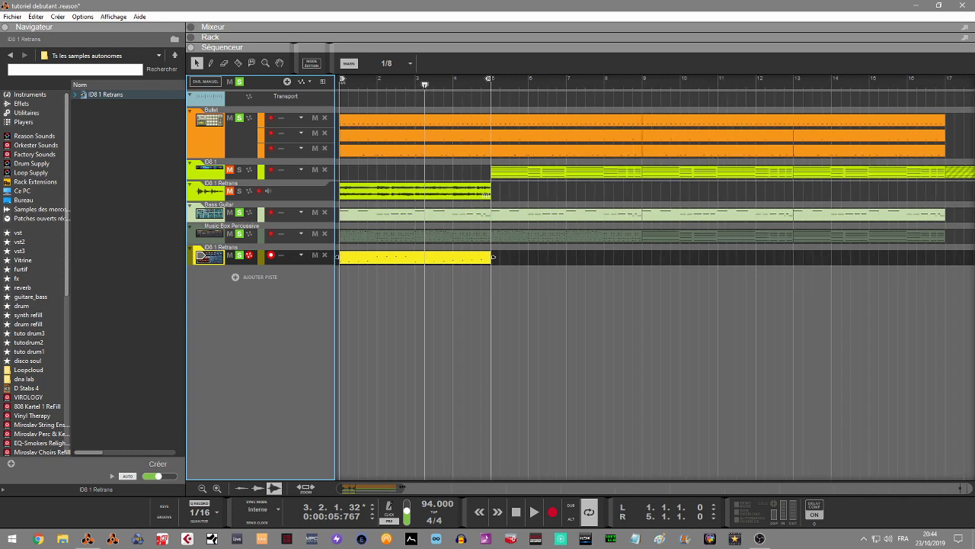
{"action": "left_click_drag", "start_coordinate": [427, 256], "coordinate": [582, 265]}
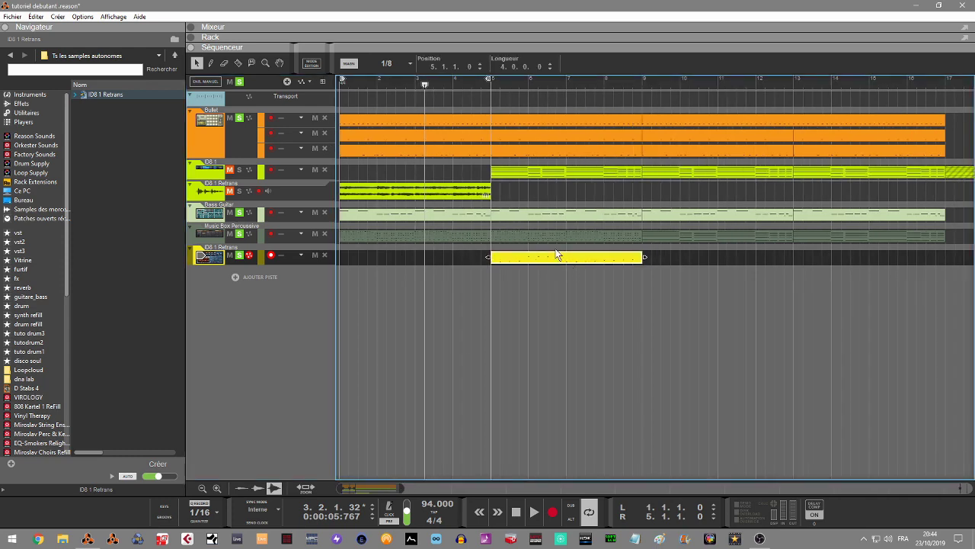
Unsolo Bass Guitar and Music Box Percussive, and record a second four-bar slice performance from bar 1 on the Dr. OctoRex track
{"action": "left_click", "coordinate": [241, 213]}
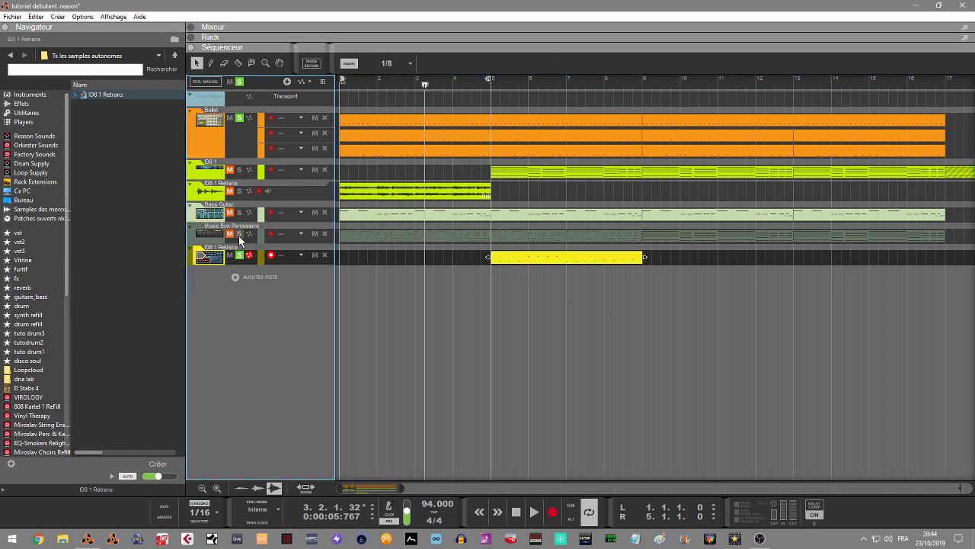
{"action": "key", "text": "space"}
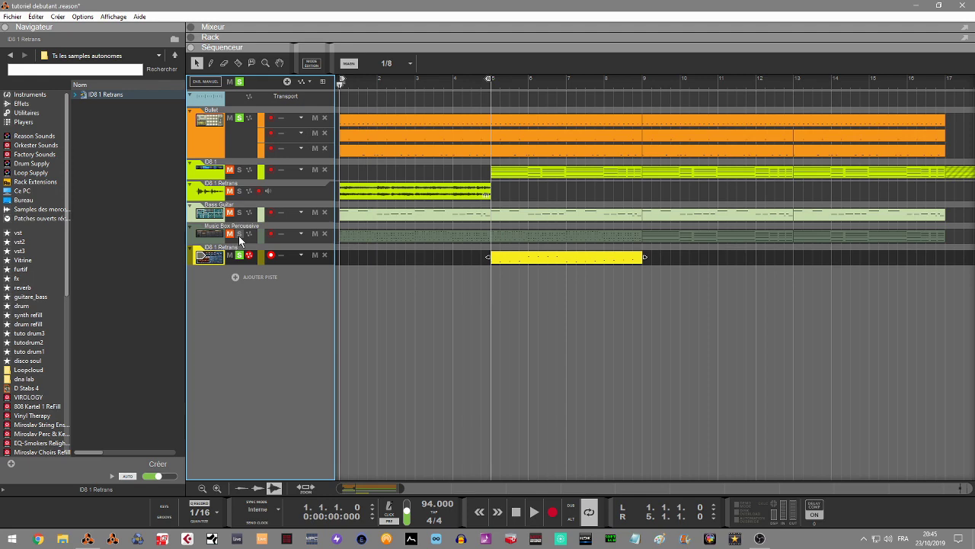
{"action": "key", "text": "ctrl+Return"}
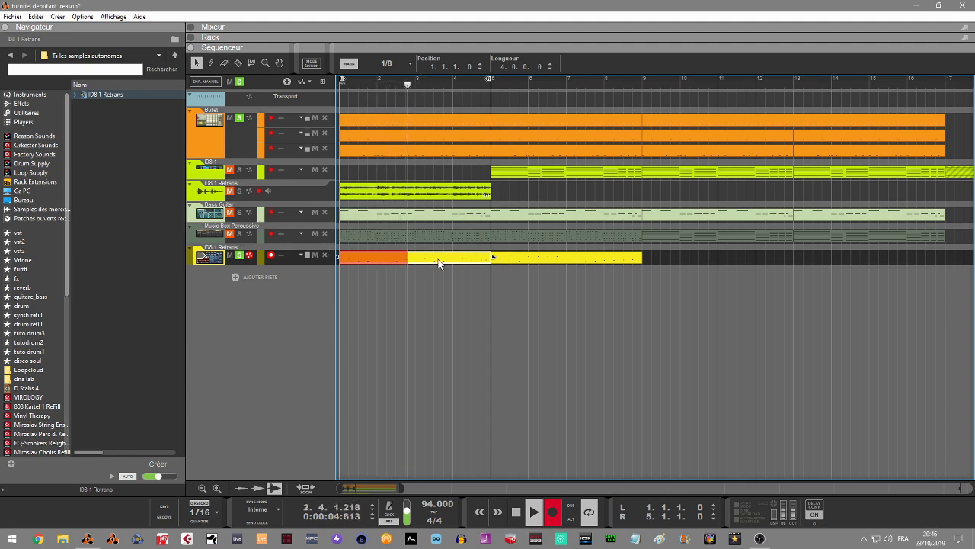
Extend the loop's right locator to about bar 9 and turn off recording while playback continues
{"action": "left_click", "coordinate": [591, 174]}
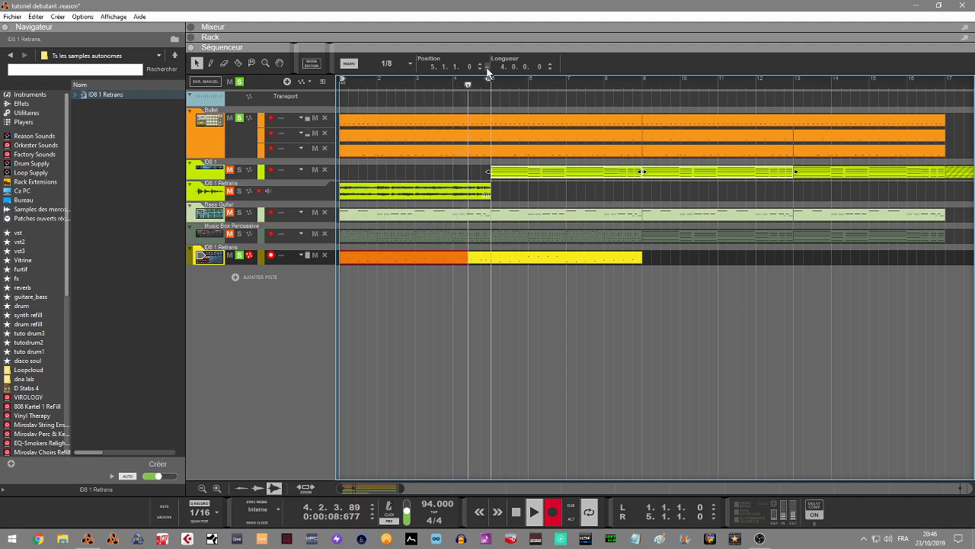
{"action": "left_click_drag", "start_coordinate": [490, 80], "coordinate": [643, 95]}
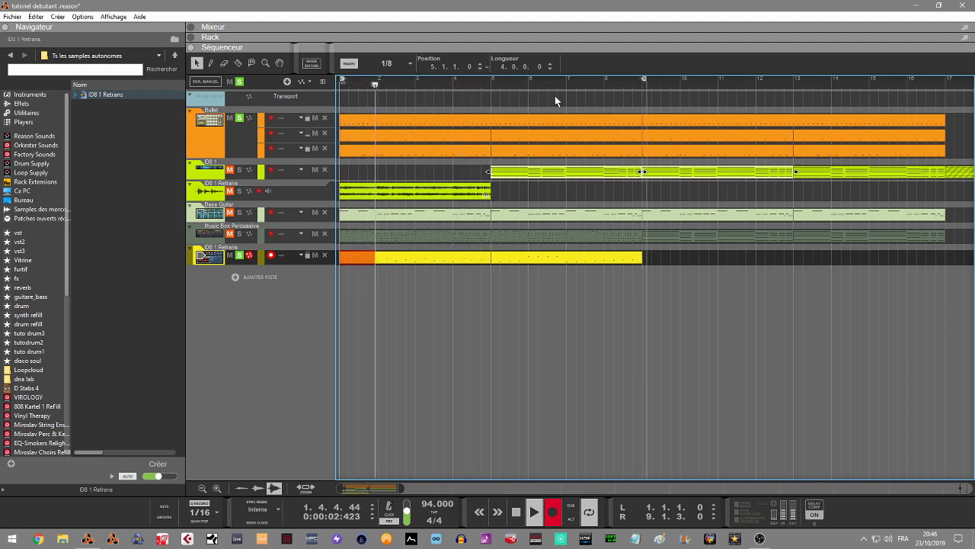
{"action": "left_click", "coordinate": [553, 512]}
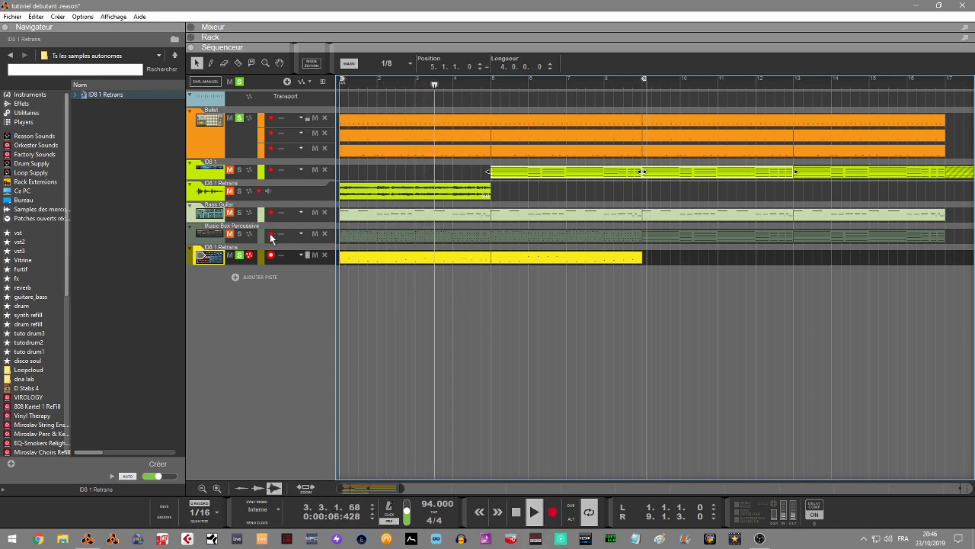
Audition the eight-bar Dr. OctoRex part with Music Box Percussive and Bass Guitar soloed, and set the right locator exactly to 9.1.1.0
{"action": "left_click", "coordinate": [240, 234]}
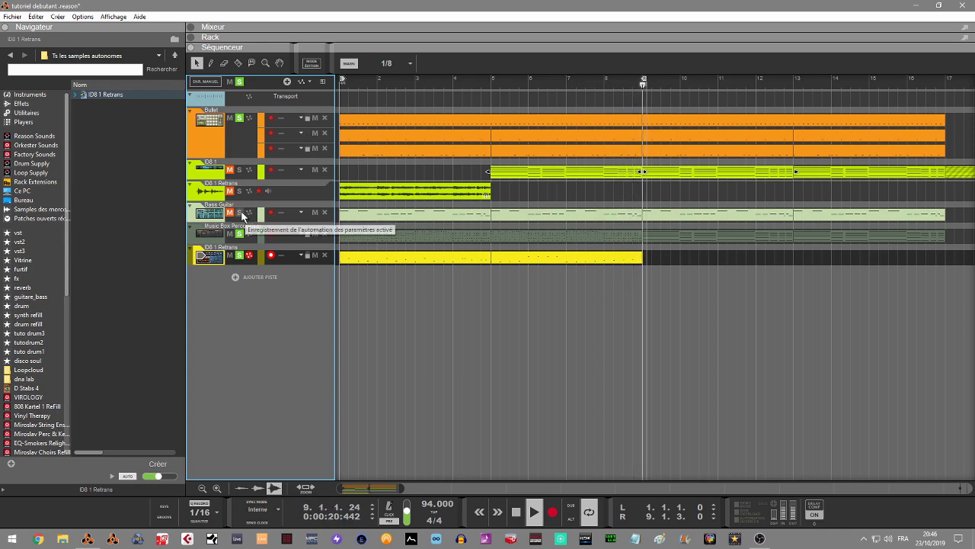
{"action": "key", "text": "space"}
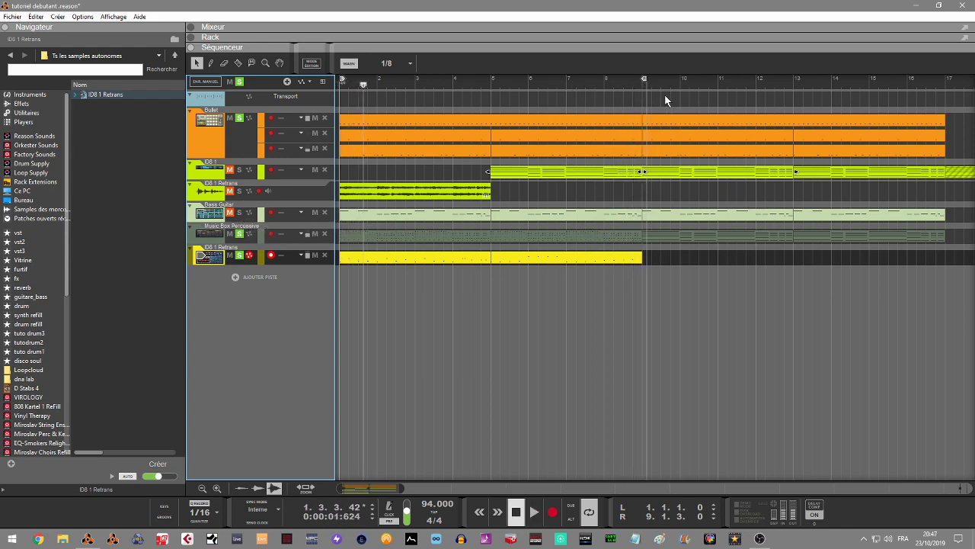
{"action": "left_click_drag", "start_coordinate": [644, 84], "coordinate": [642, 81]}
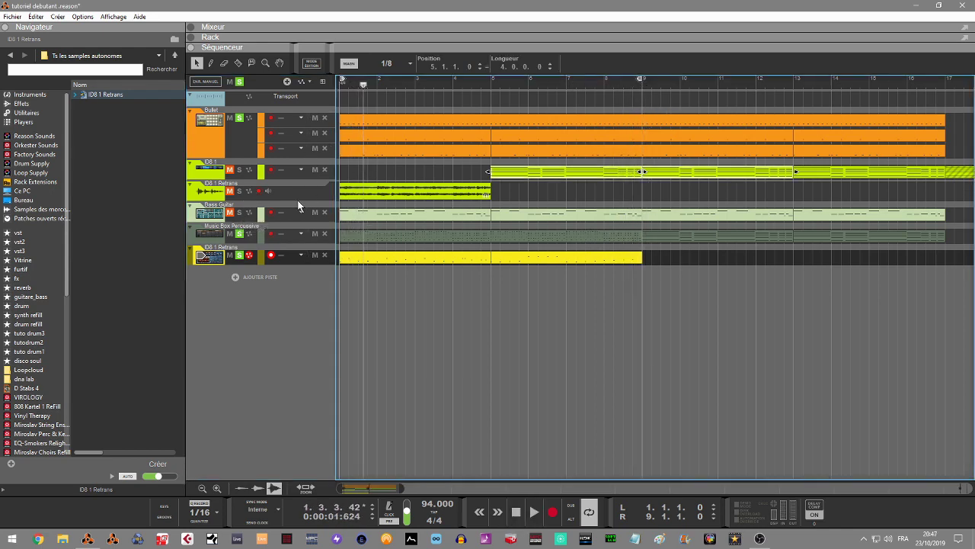
{"action": "left_click", "coordinate": [240, 213]}
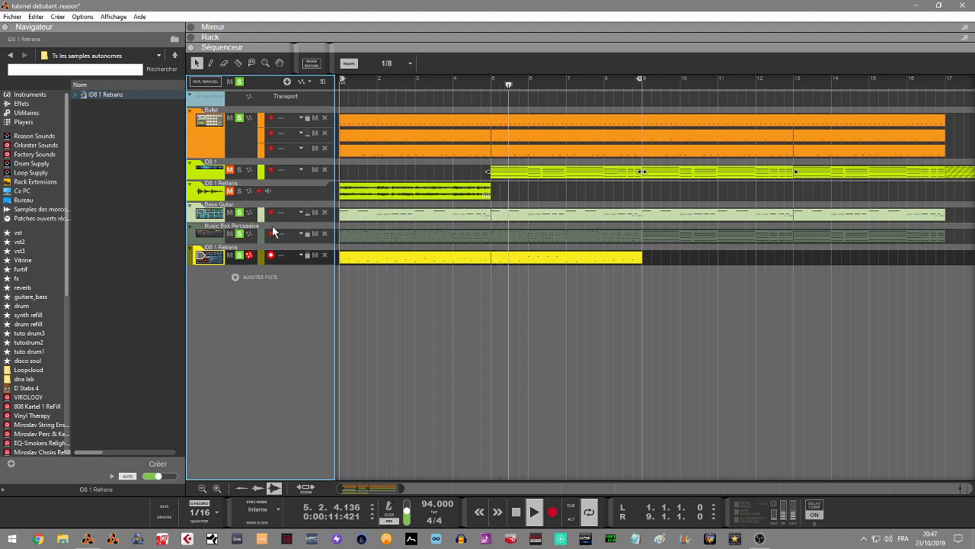
{"action": "key", "text": "space"}
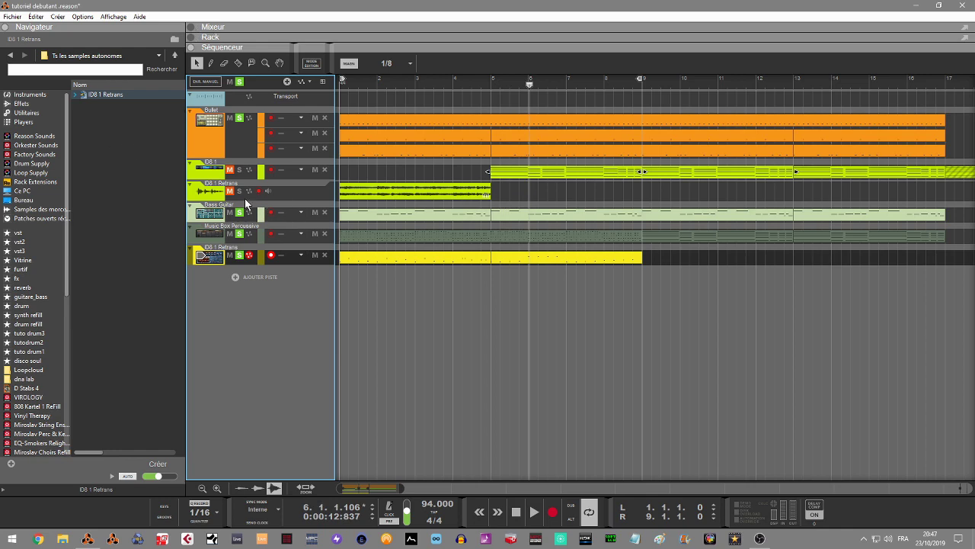
Reorder the sequencer tracks so Bass Guitar and Music Box Percussive sit directly below the Bullet drum track
{"action": "left_click", "coordinate": [201, 216]}
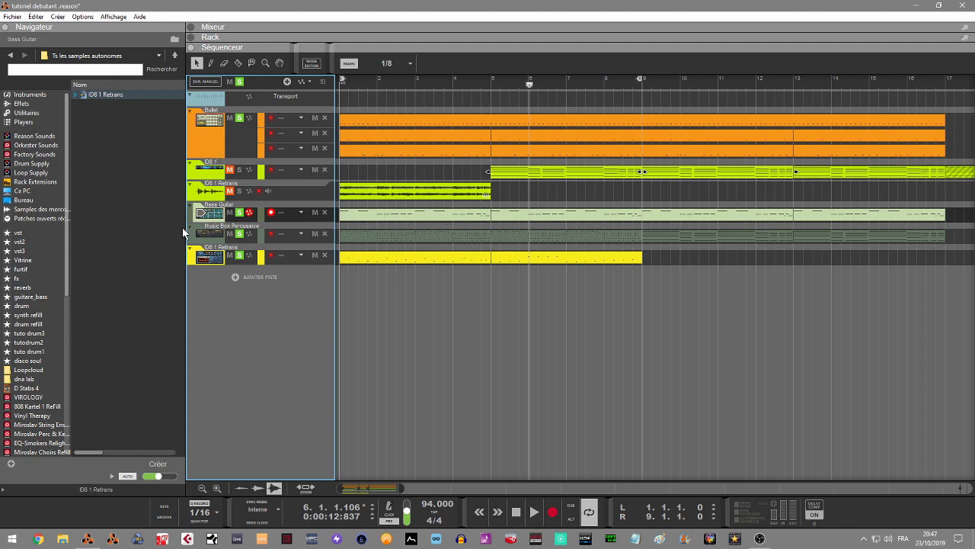
{"action": "left_click_drag", "start_coordinate": [195, 219], "coordinate": [197, 163]}
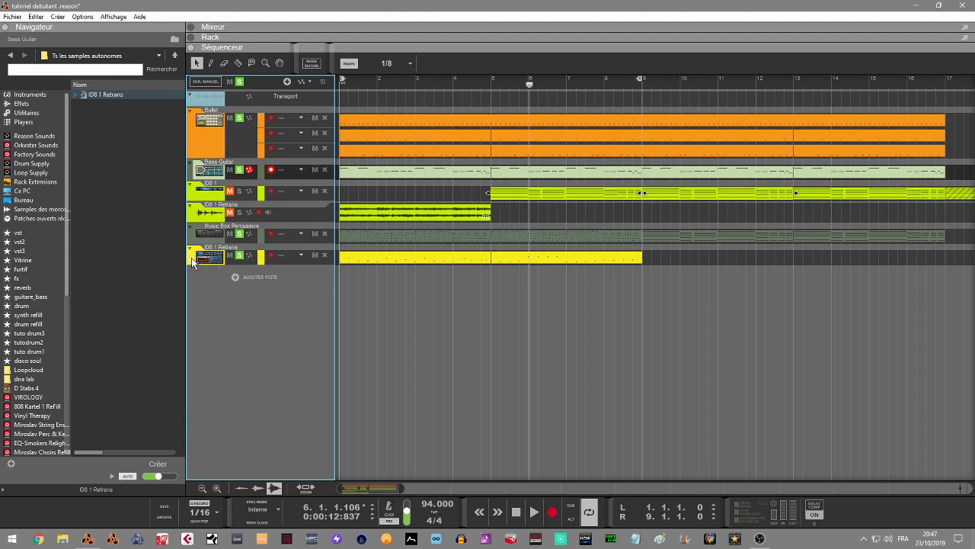
{"action": "left_click_drag", "start_coordinate": [196, 238], "coordinate": [303, 189]}
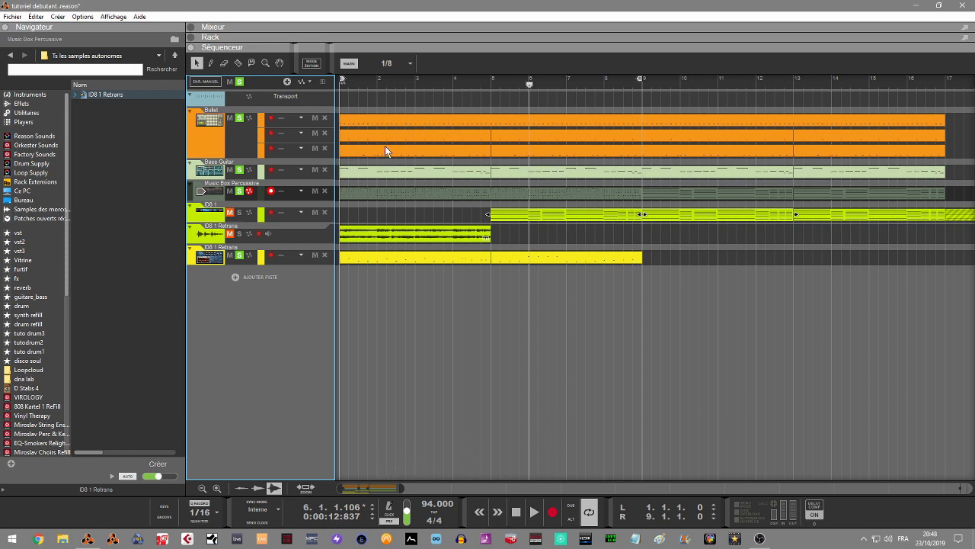
Show the mixer and place the Bass Guitar and Music Box Percussive channels directly after the Bullet channel
{"action": "left_click", "coordinate": [195, 27]}
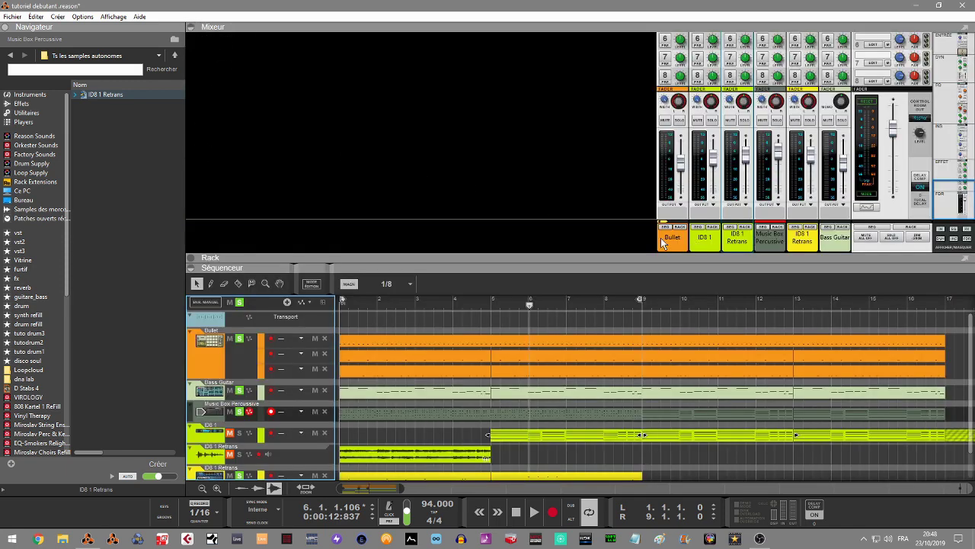
{"action": "left_click", "coordinate": [704, 241]}
{"action": "left_click", "coordinate": [738, 240]}
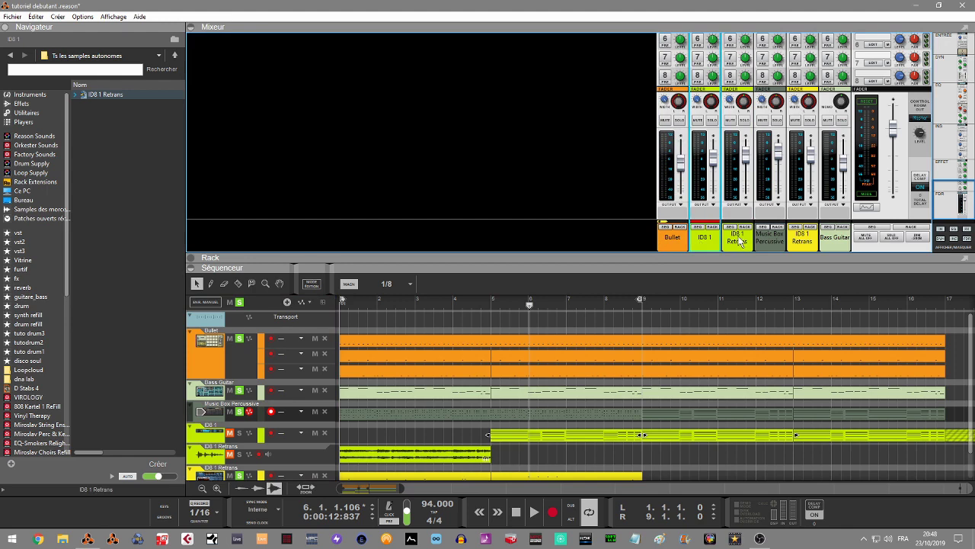
{"action": "left_click", "coordinate": [196, 395]}
{"action": "left_click_drag", "start_coordinate": [842, 244], "coordinate": [695, 252]}
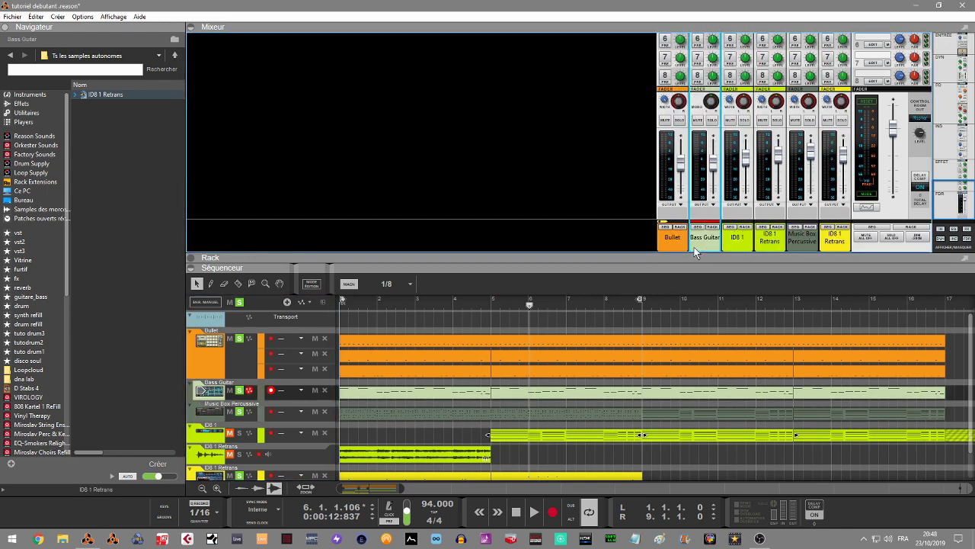
{"action": "left_click", "coordinate": [196, 415]}
{"action": "left_click_drag", "start_coordinate": [808, 243], "coordinate": [725, 249]}
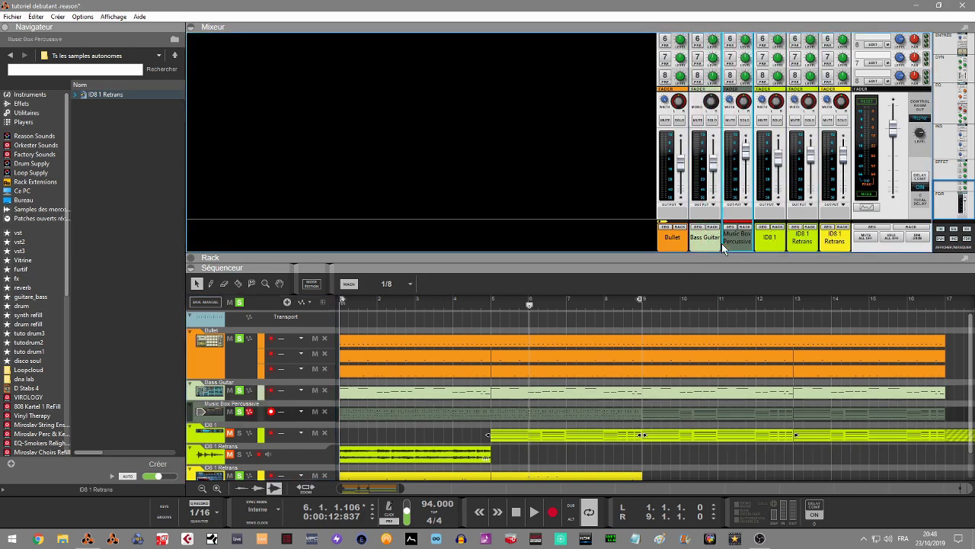
Place the green ID8 1 Retrans audio channel after the yellow Dr. OctoRex channel in the mixer, and collapse the mixer
{"action": "left_click", "coordinate": [209, 434]}
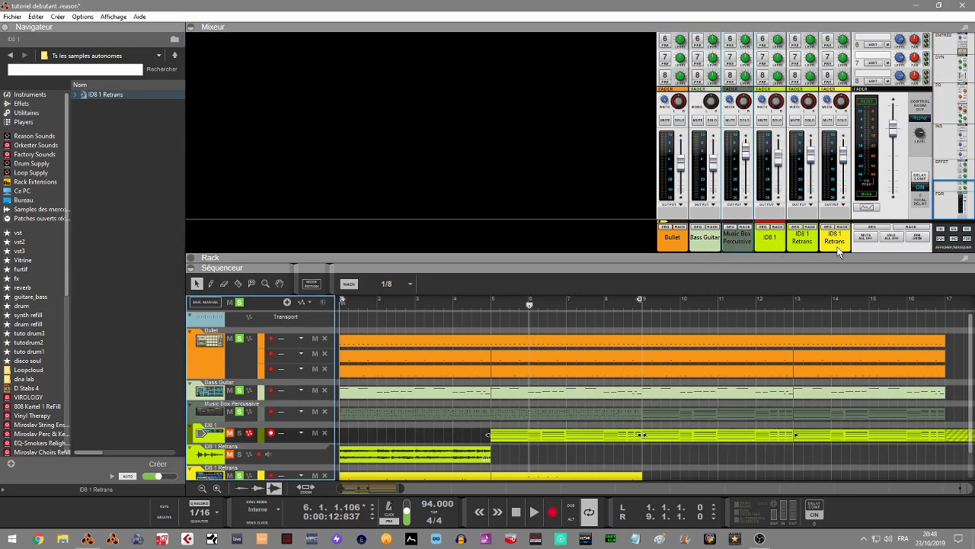
{"action": "left_click", "coordinate": [809, 241]}
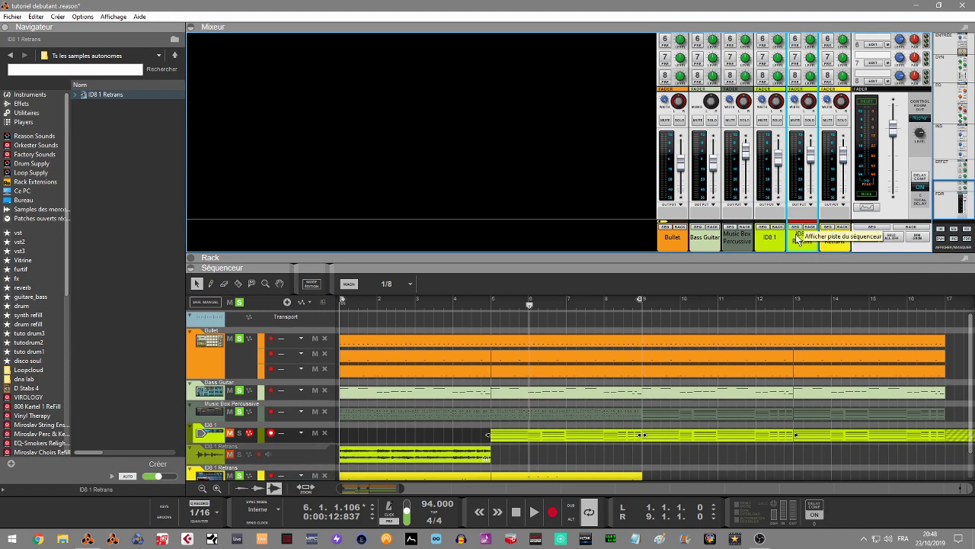
{"action": "left_click", "coordinate": [825, 247]}
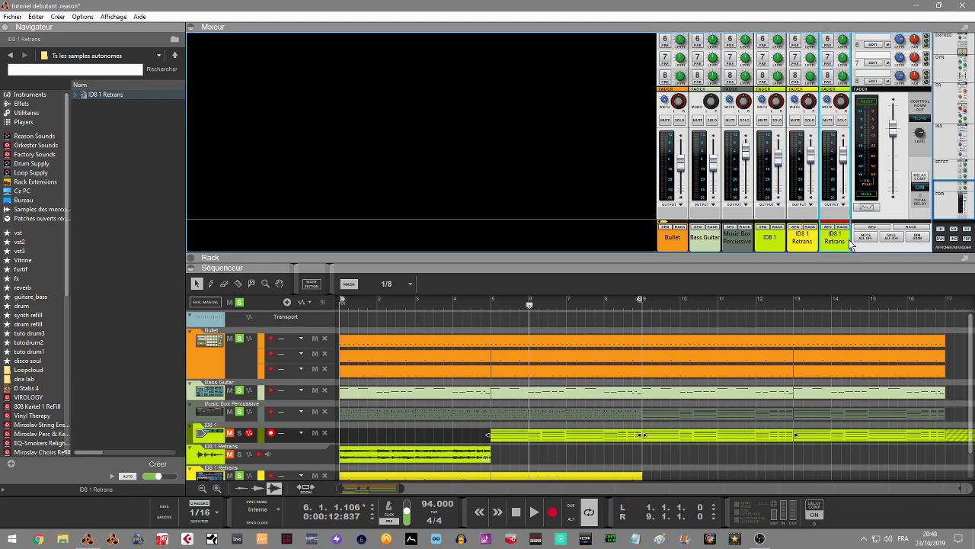
{"action": "left_click", "coordinate": [803, 247]}
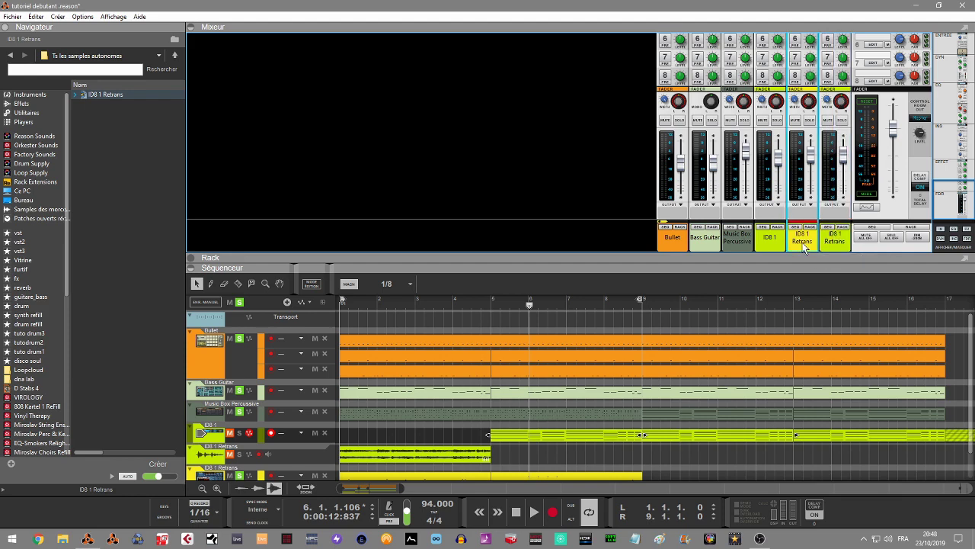
{"action": "left_click", "coordinate": [192, 27]}
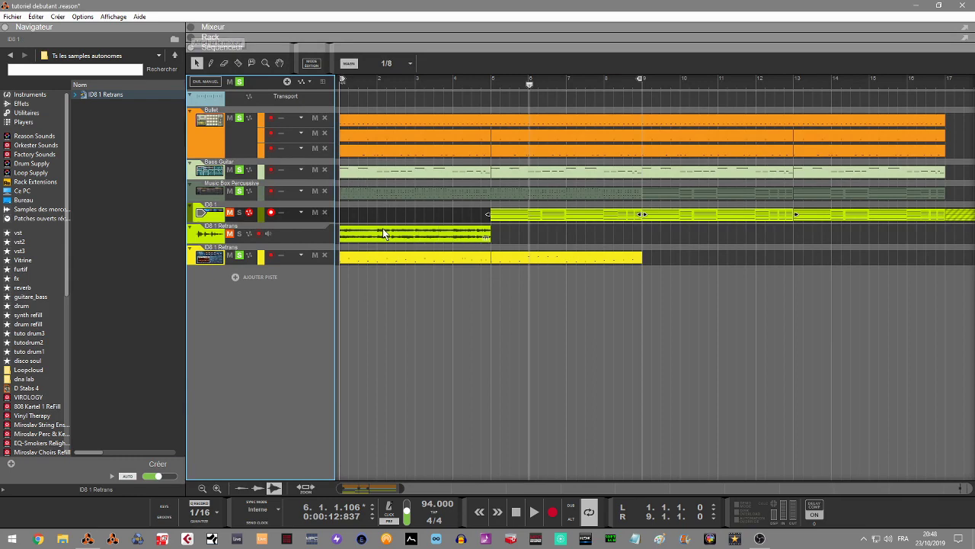
Delete the bounced ID8 1 Retrans audio track together with its device
{"action": "left_click", "coordinate": [207, 239]}
{"action": "key", "text": "Delete"}
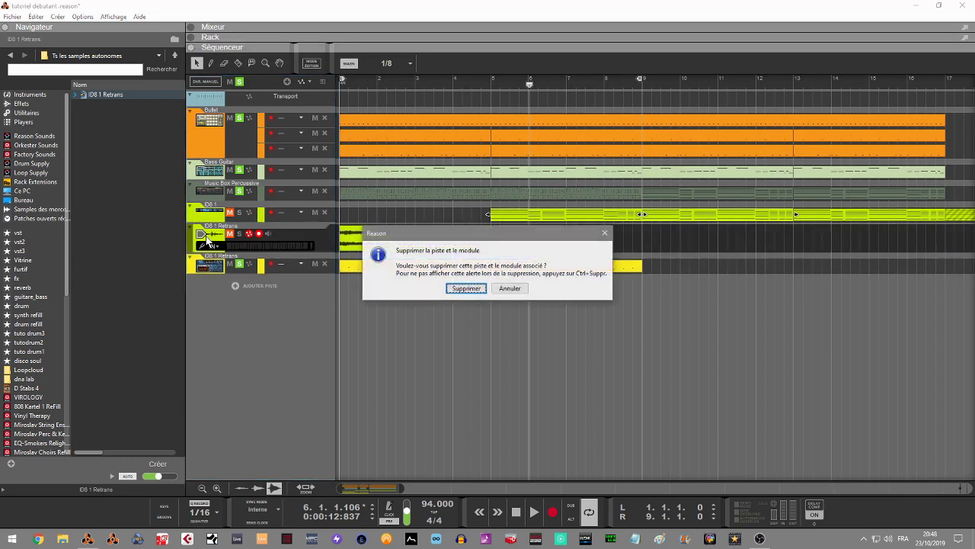
{"action": "key", "text": "Return"}
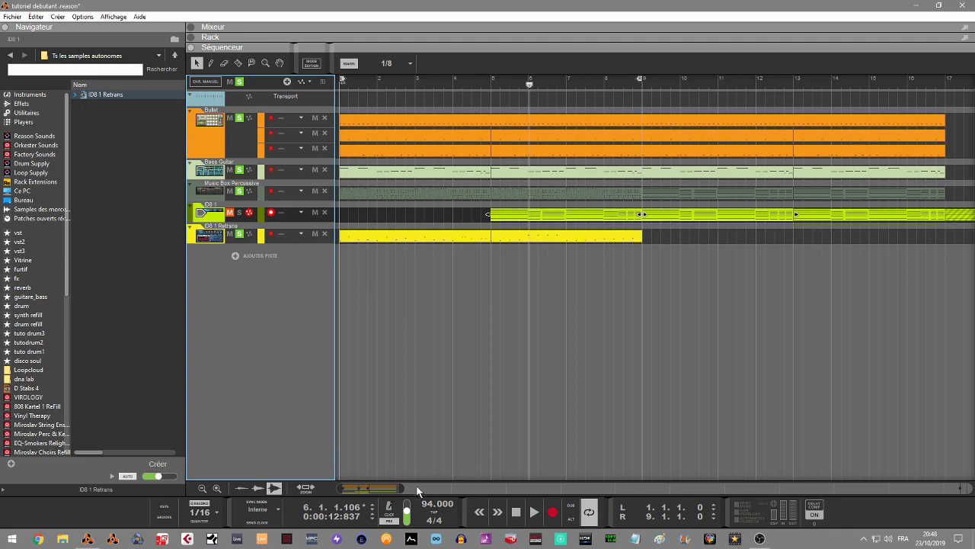
Select all the clips on the ID8 1 track and move them four bars later to start at bar 9
{"action": "scroll", "coordinate": [655, 213], "scroll_direction": "down", "scroll_amount": 3}
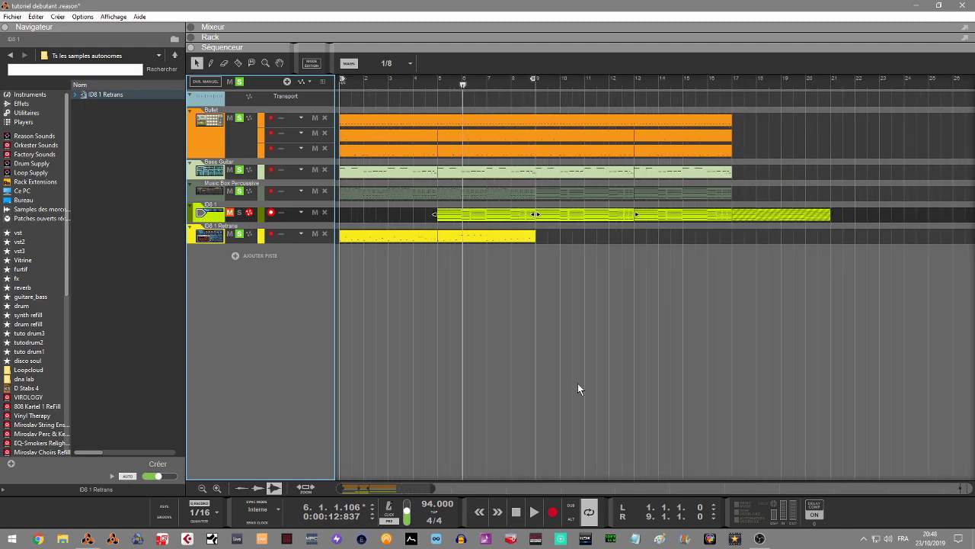
{"action": "left_click_drag", "start_coordinate": [419, 210], "coordinate": [783, 217]}
{"action": "left_click_drag", "start_coordinate": [506, 217], "coordinate": [605, 220]}
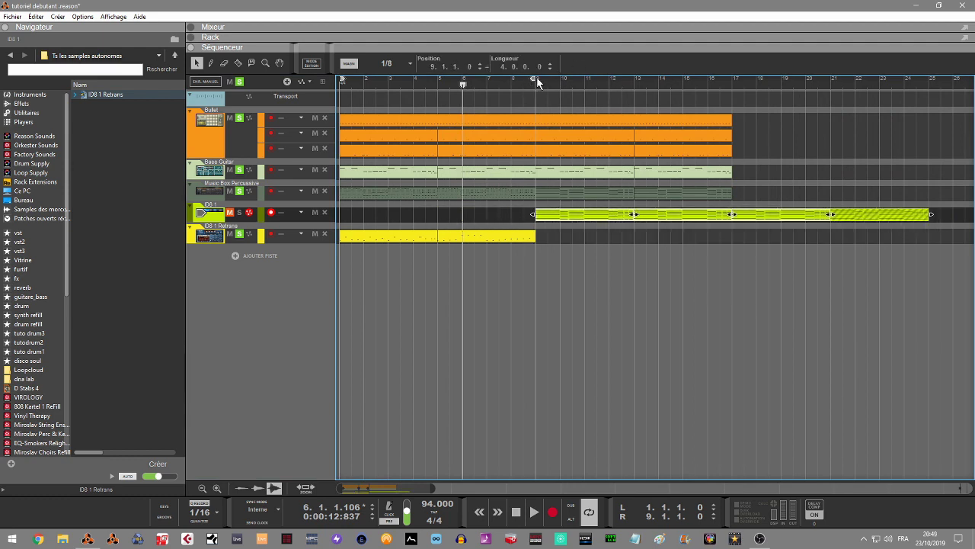
Extend the loop's right locator to bar 17, clear all track solos and return the song position to the start
{"action": "left_click_drag", "start_coordinate": [537, 77], "coordinate": [731, 103]}
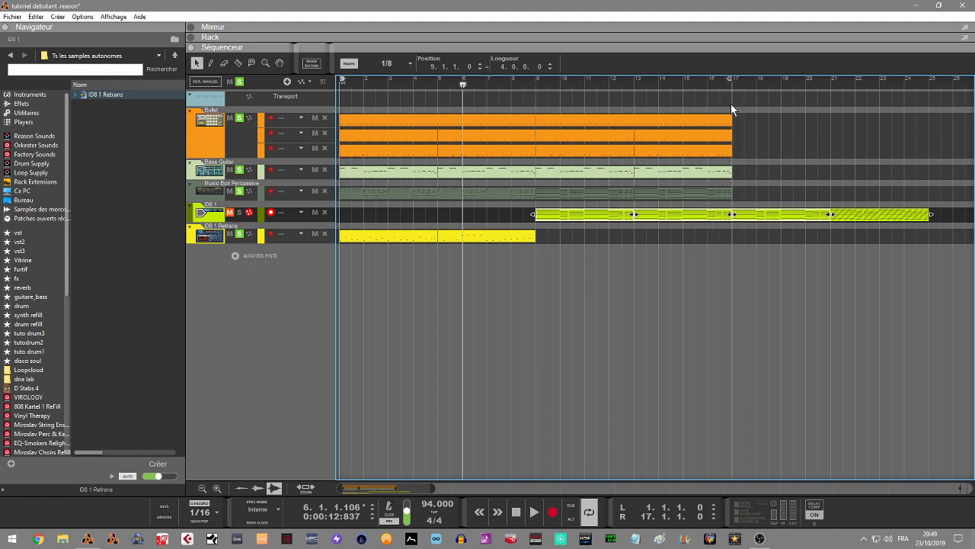
{"action": "left_click", "coordinate": [238, 81]}
{"action": "key", "text": "KP_0"}
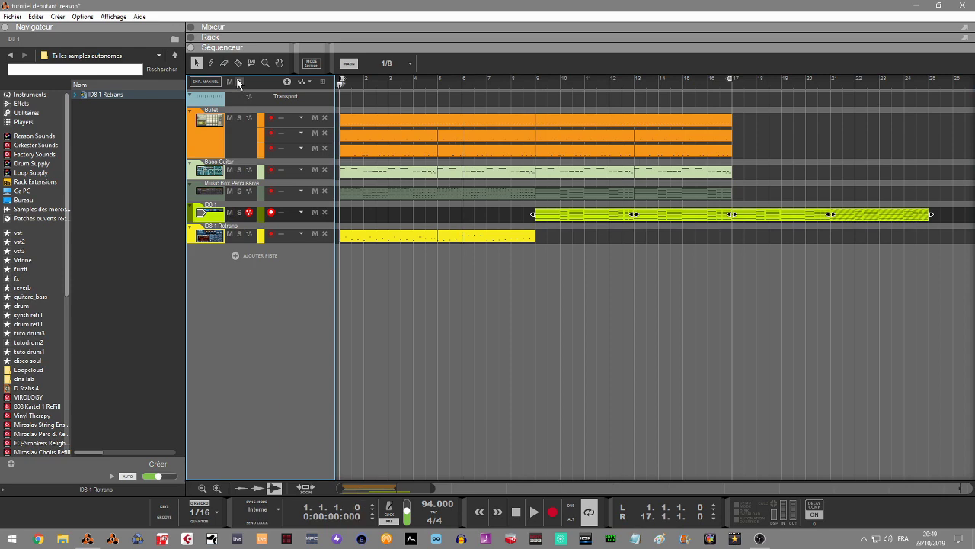
Play the arrangement from the start while reviewing the channels in the mixer and the devices in the rack, and return to the sequencer alone
{"action": "key", "text": "space"}
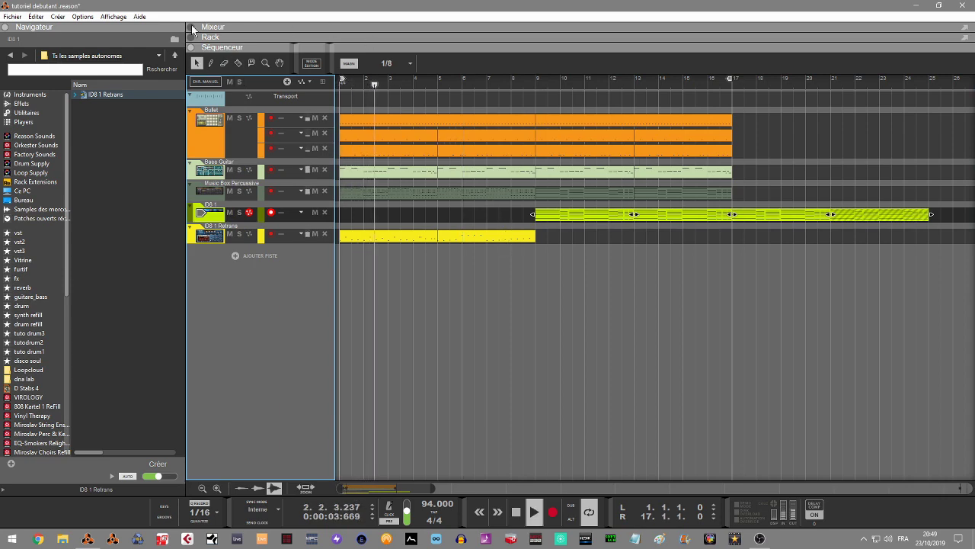
{"action": "key", "text": "F5"}
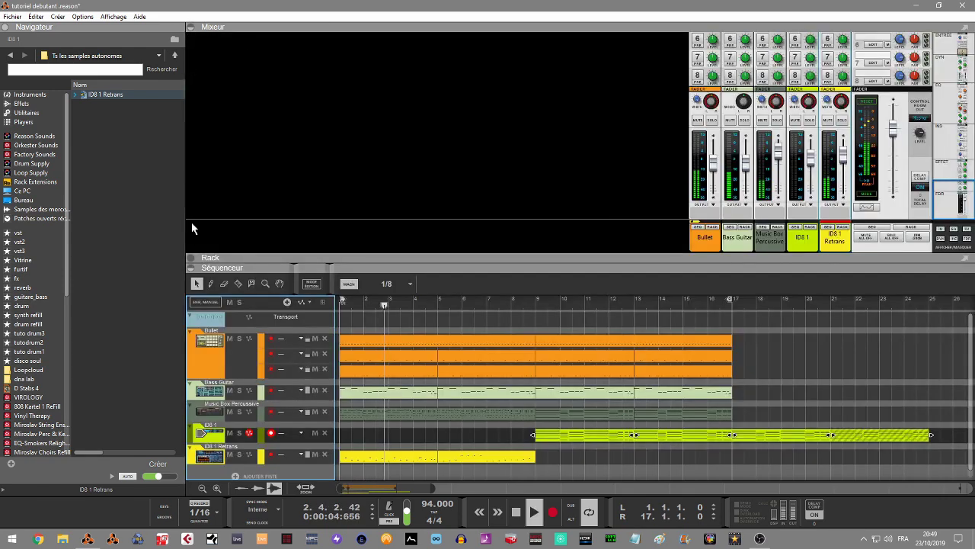
{"action": "left_click", "coordinate": [191, 268]}
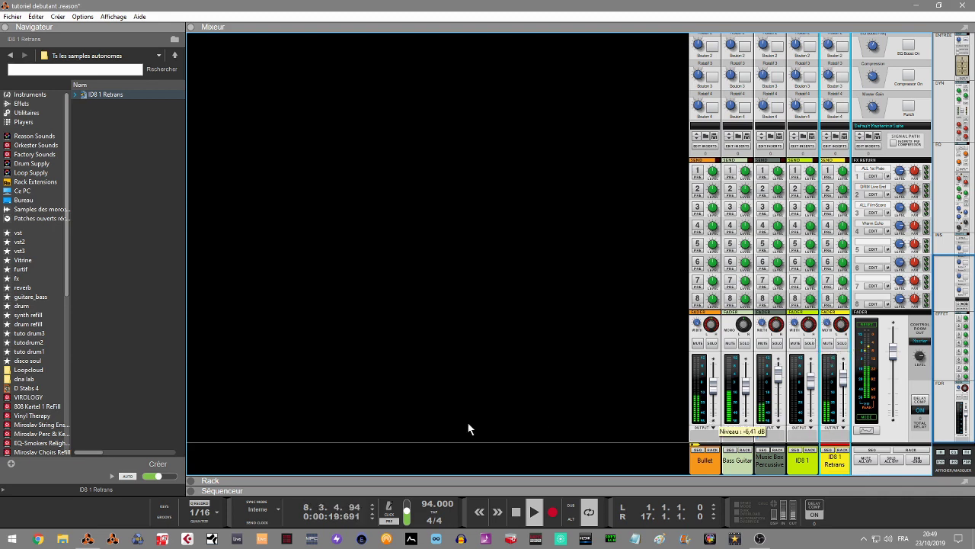
{"action": "left_click", "coordinate": [191, 480]}
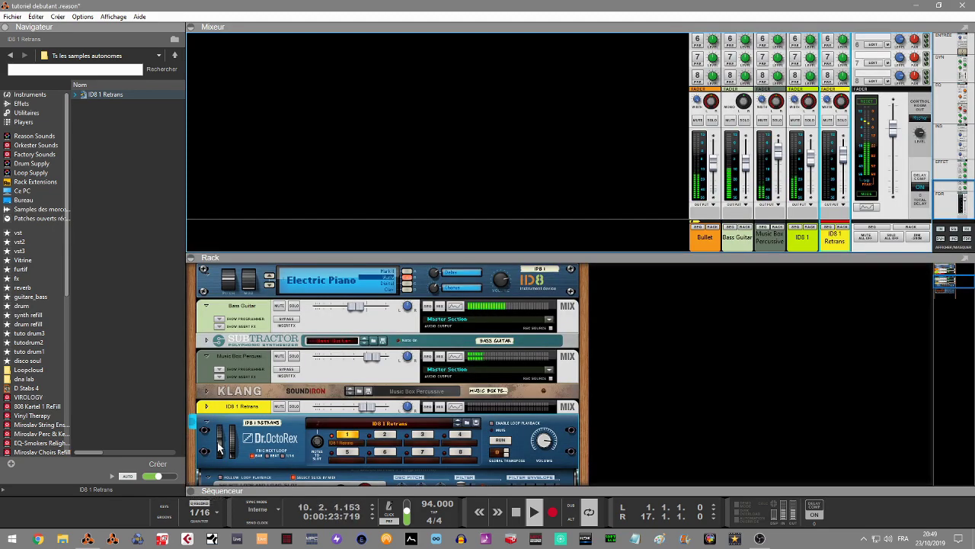
{"action": "left_click", "coordinate": [192, 491]}
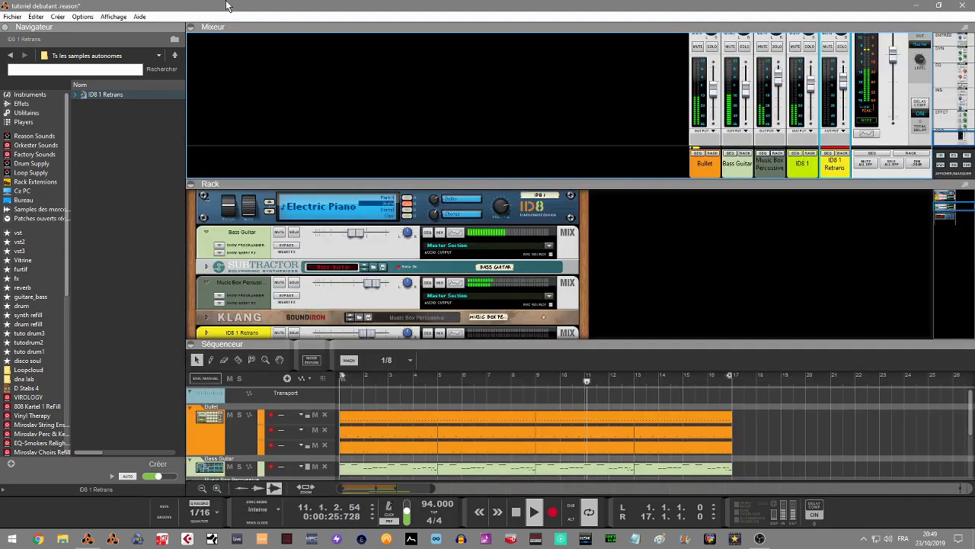
{"action": "left_click", "coordinate": [195, 25]}
{"action": "left_click", "coordinate": [195, 38]}
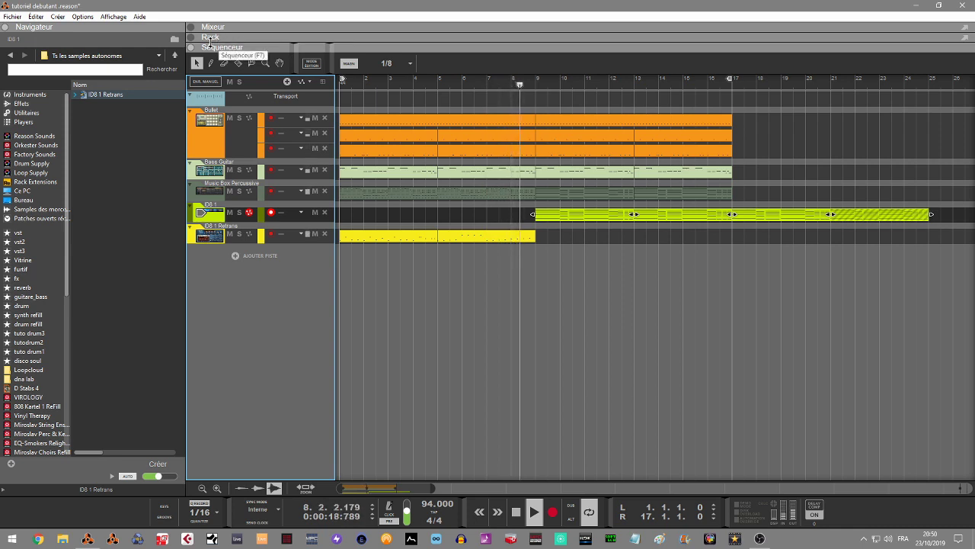
Select the Bullet drum track and show only the rack, with the Bullet Kong device in view
{"action": "left_click", "coordinate": [235, 141]}
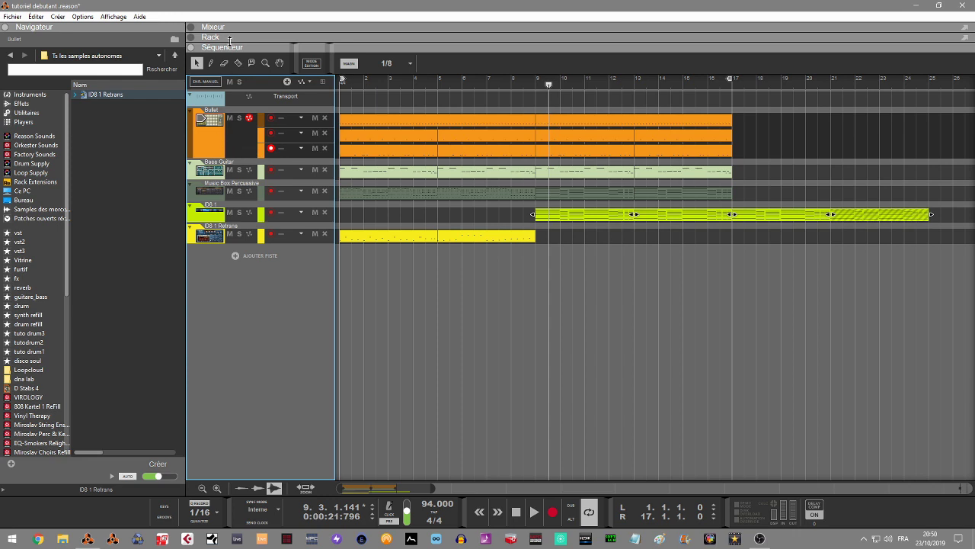
{"action": "left_click", "coordinate": [193, 37]}
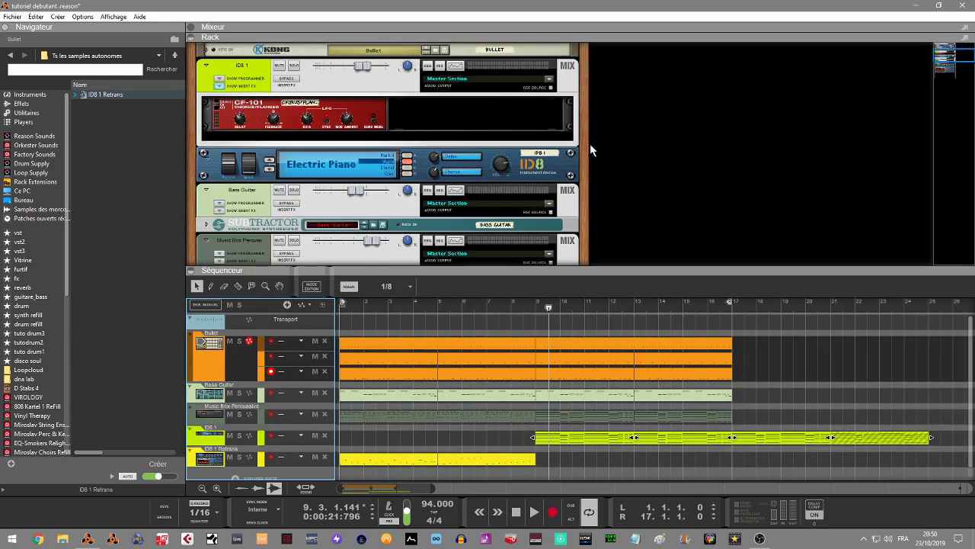
{"action": "scroll", "coordinate": [957, 47], "scroll_direction": "up", "scroll_amount": 3}
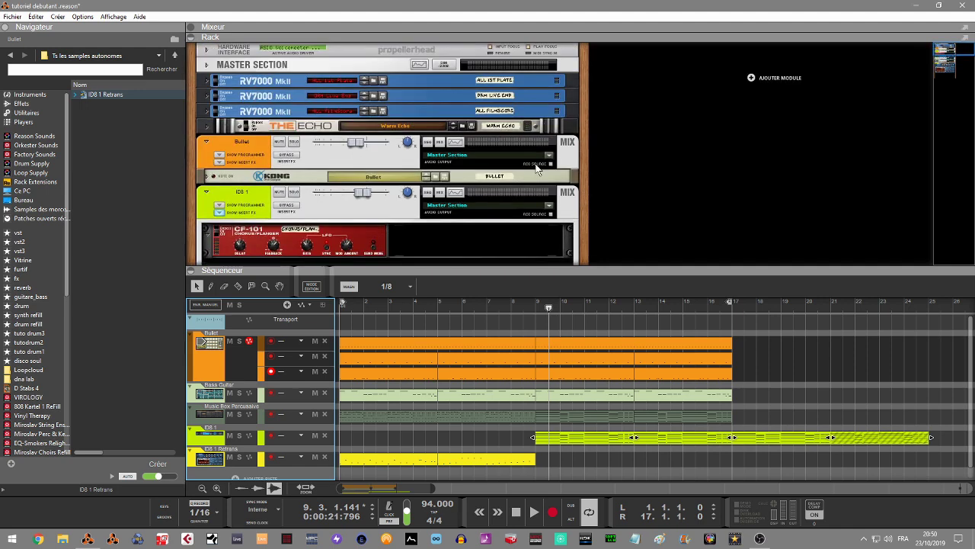
{"action": "left_click", "coordinate": [193, 272]}
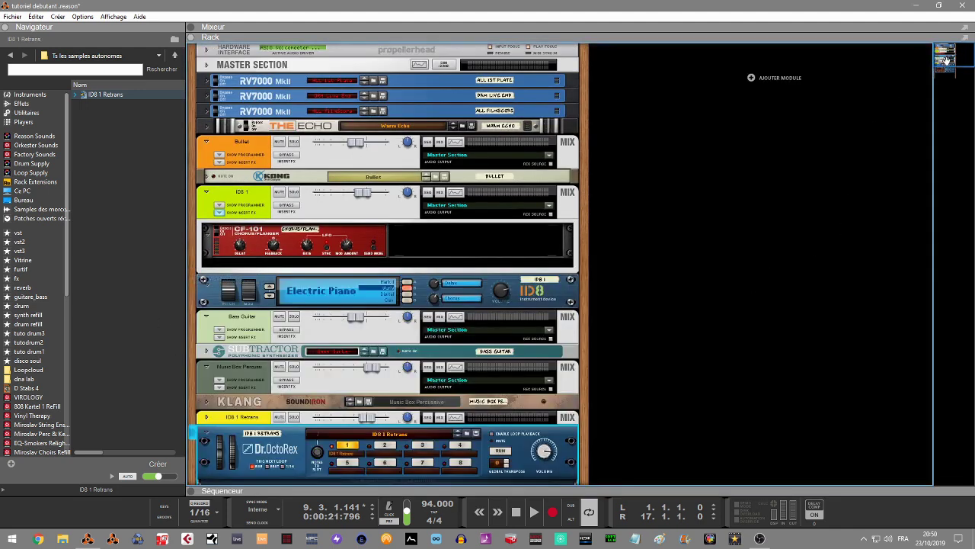
Browse the dna lab folder and load 808 Kartel Set 1.kong from the 808 Kartel 1 ReFill into the Bullet Kong device
{"action": "left_click", "coordinate": [30, 378]}
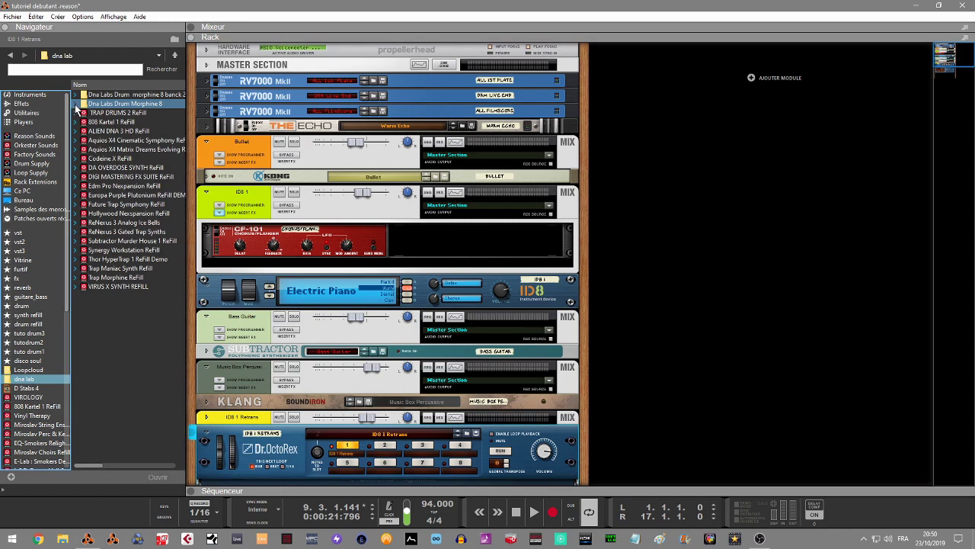
{"action": "left_click", "coordinate": [77, 105]}
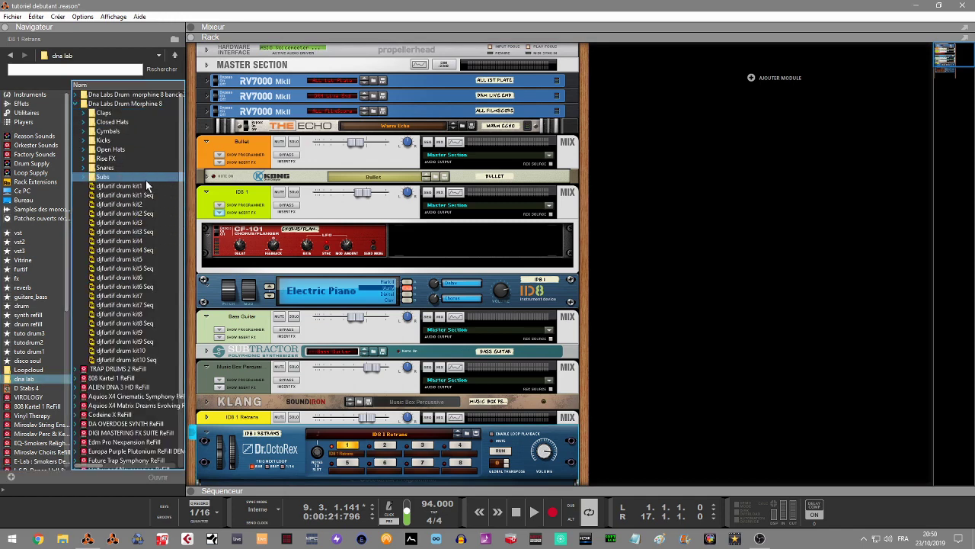
{"action": "left_click", "coordinate": [77, 104]}
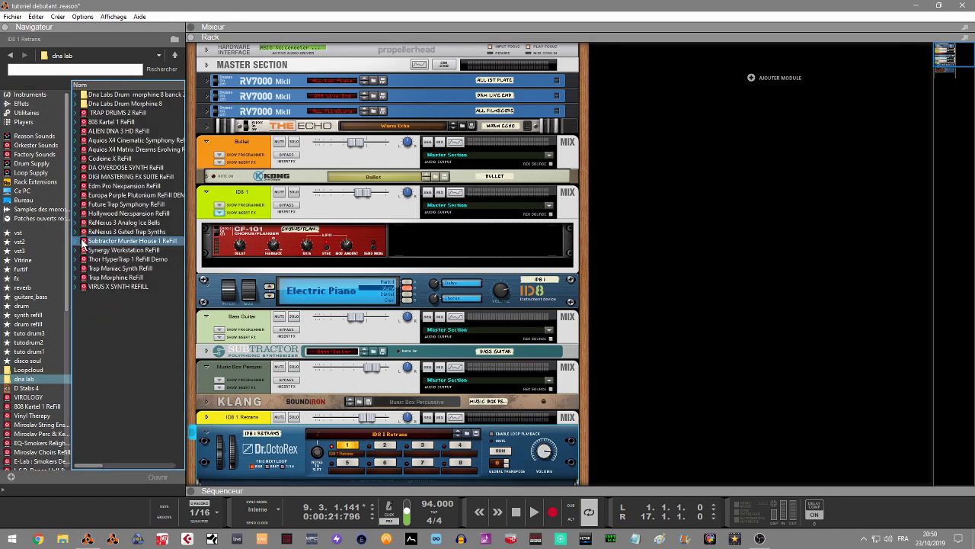
{"action": "left_click", "coordinate": [79, 114]}
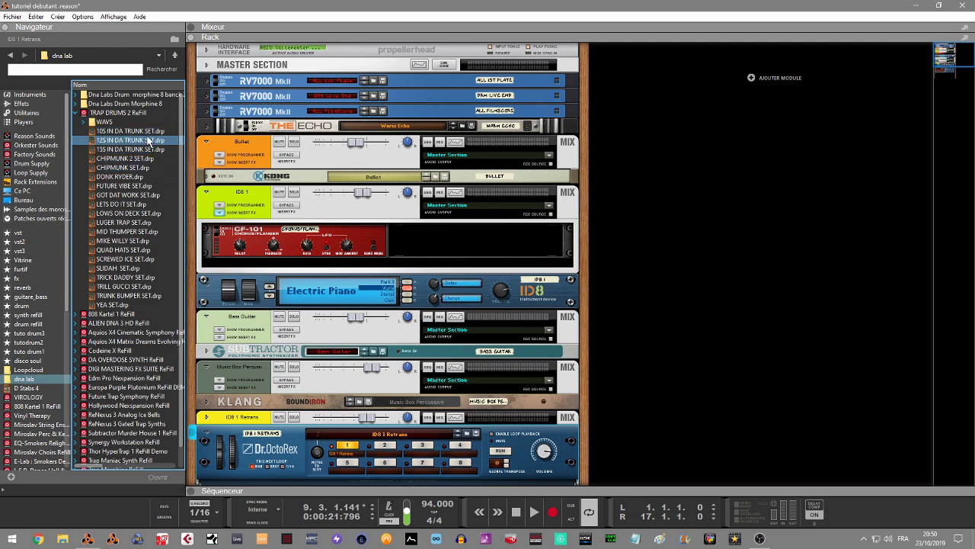
{"action": "left_click", "coordinate": [76, 317]}
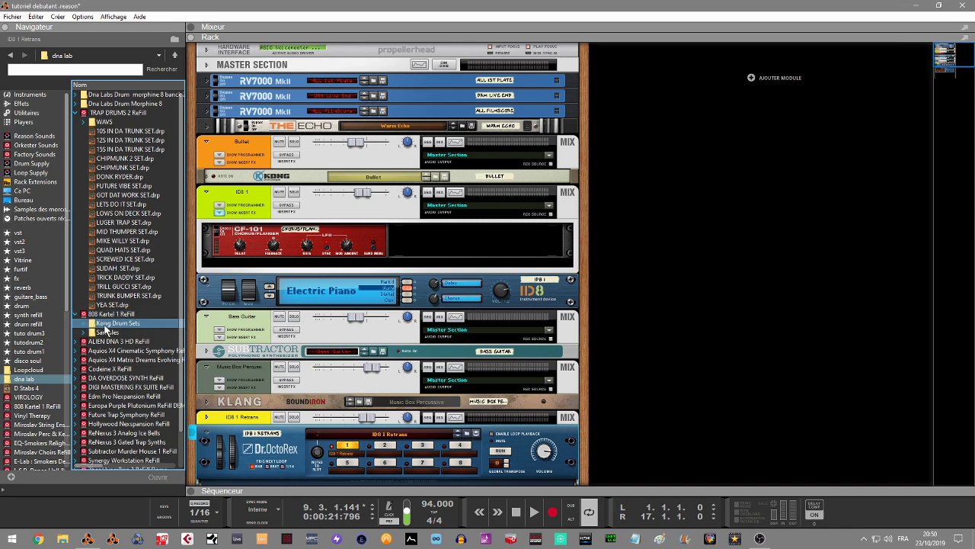
{"action": "left_click", "coordinate": [84, 325]}
{"action": "left_click_drag", "start_coordinate": [131, 328], "coordinate": [316, 180]}
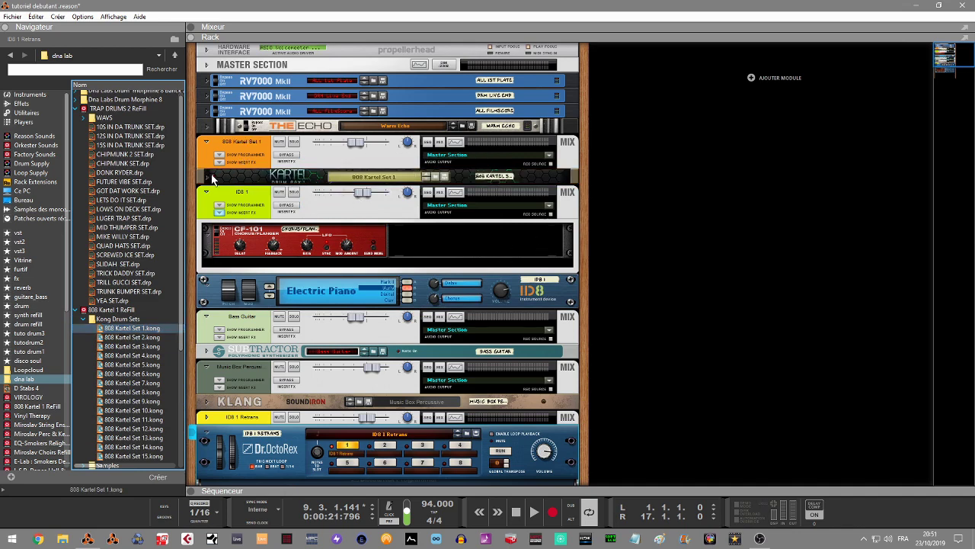
Unfold the 808 Kartel drum device, solo its track and listen briefly to the existing drum clips with the new kit
{"action": "left_click", "coordinate": [206, 177]}
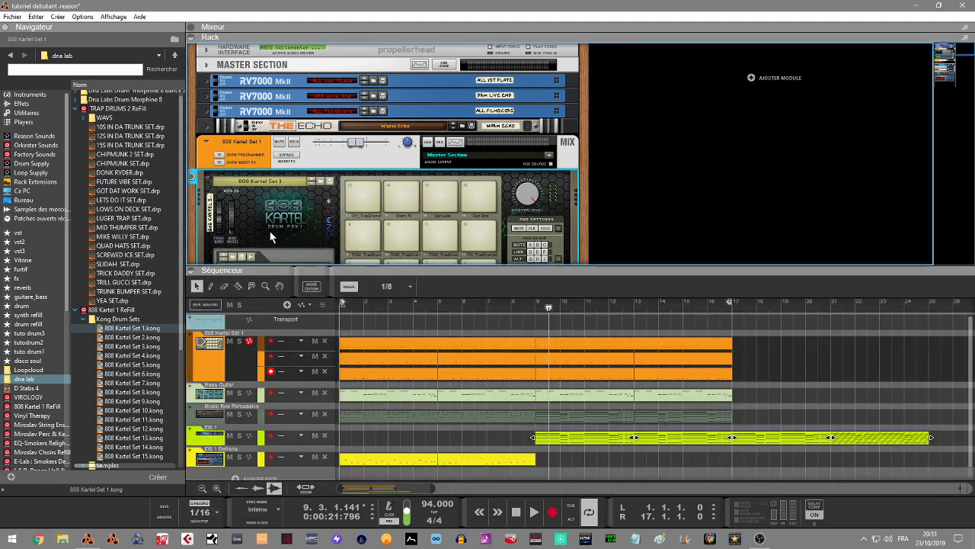
{"action": "left_click", "coordinate": [239, 341]}
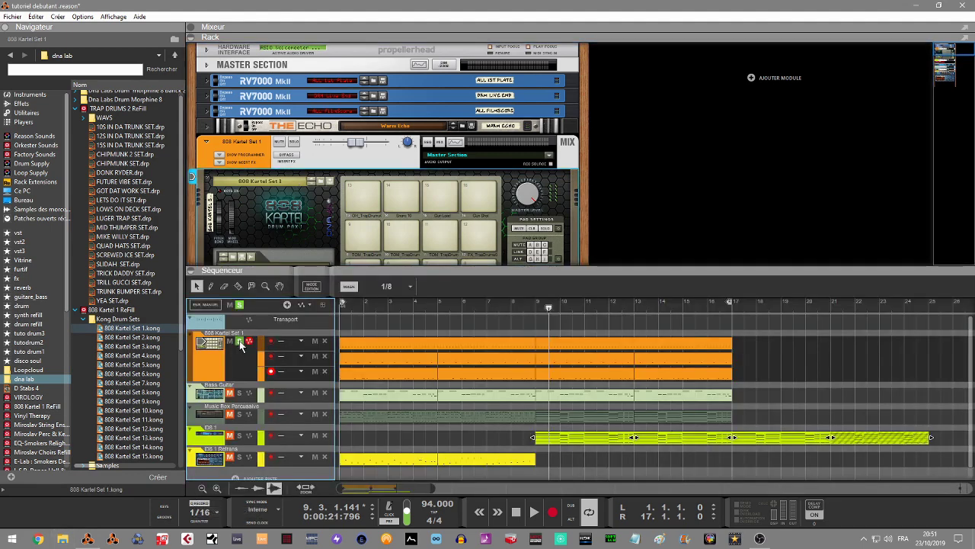
{"action": "key", "text": "space"}
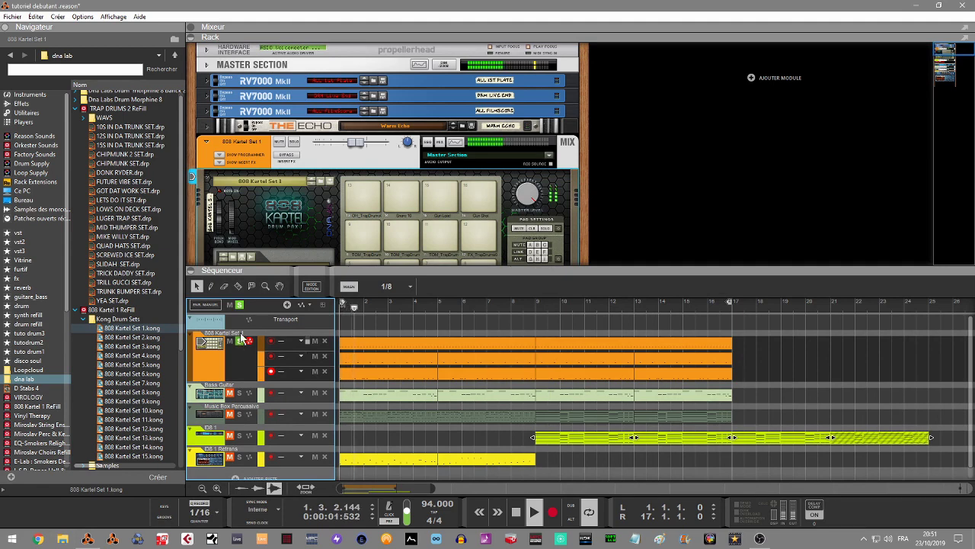
{"action": "key", "text": "space"}
Delete all the clips on the three note lanes of the 808 Kartel Set 1 track, keeping that track selected
{"action": "left_click_drag", "start_coordinate": [725, 351], "coordinate": [325, 370]}
{"action": "key", "text": "Delete"}
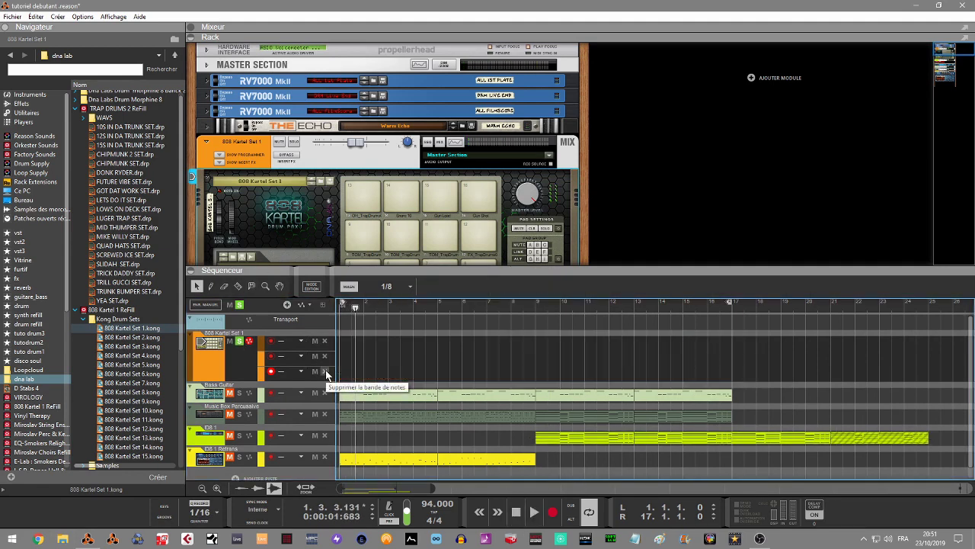
{"action": "left_click", "coordinate": [293, 378]}
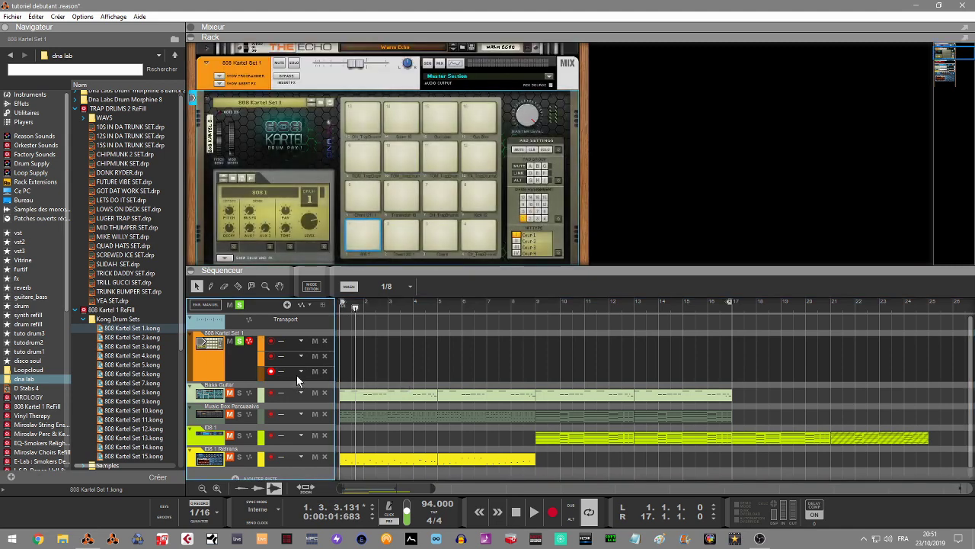
Run the transport from the start and try out the 808 Kartel pads against the soloed, empty drum track
{"action": "key", "text": "Home"}
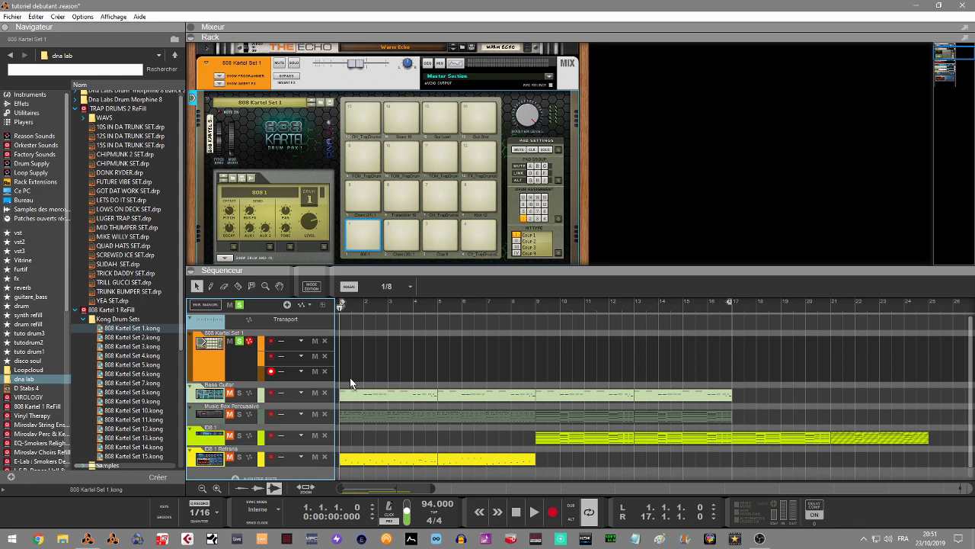
{"action": "key", "text": "space"}
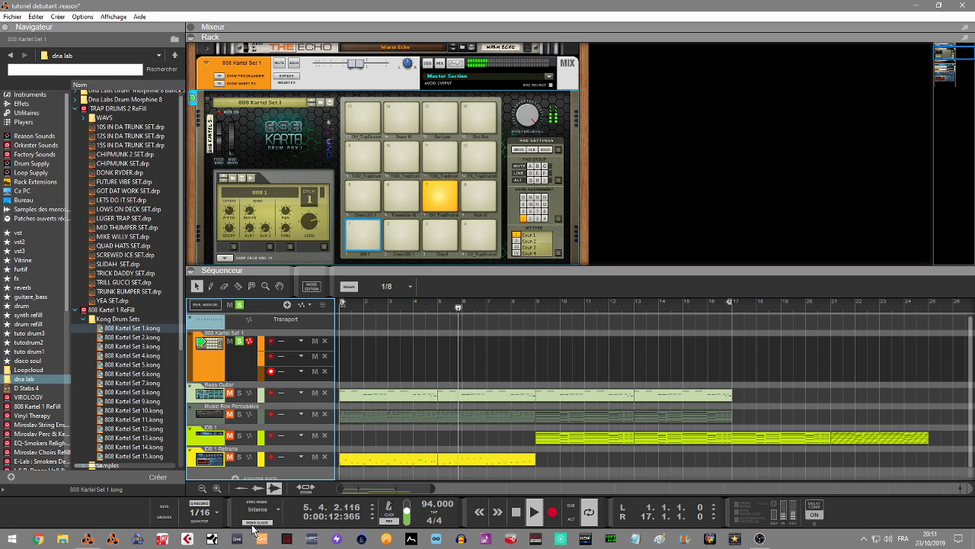
{"action": "key", "text": "space"}
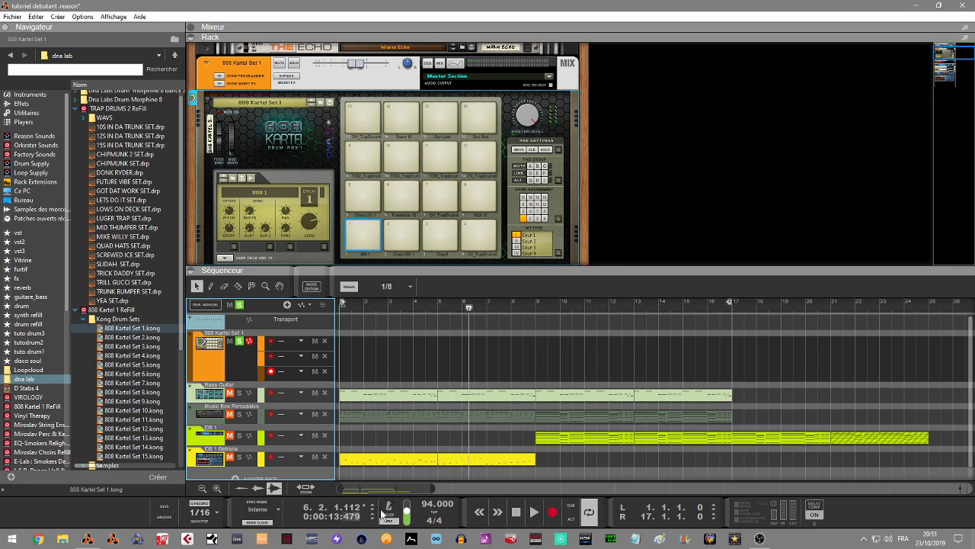
Shorten the loop to end at bar 9, return the song position to the start and clear the drum track's solo
{"action": "left_click_drag", "start_coordinate": [728, 300], "coordinate": [557, 314]}
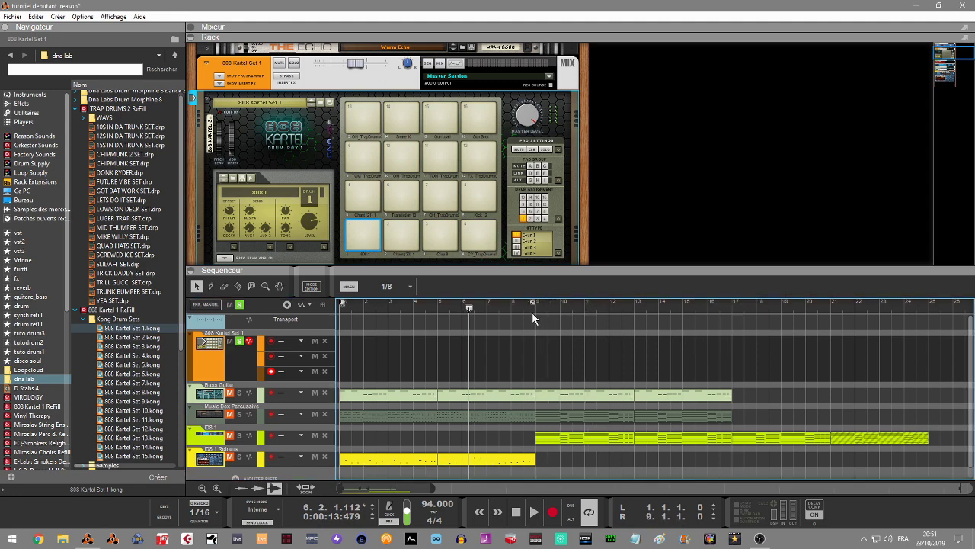
{"action": "left_click_drag", "start_coordinate": [464, 307], "coordinate": [330, 304]}
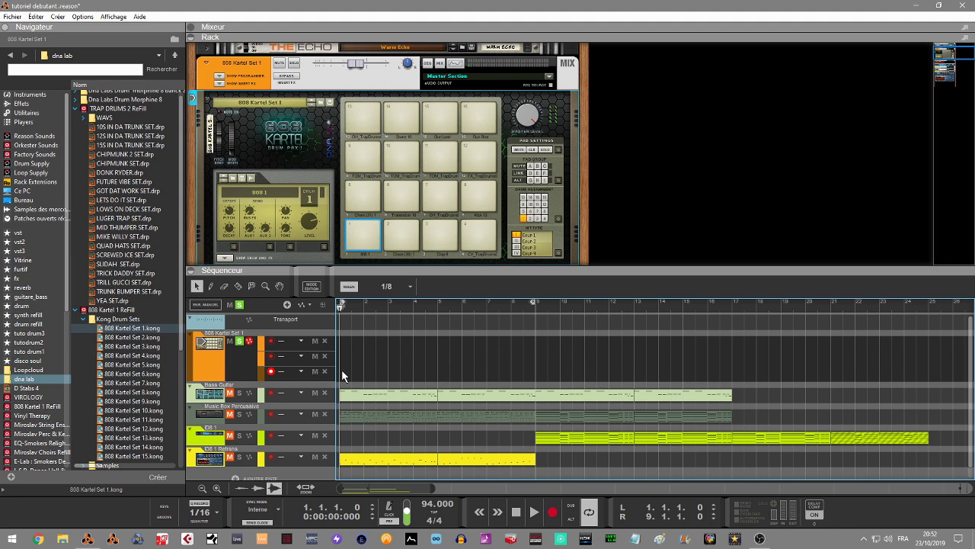
{"action": "left_click", "coordinate": [241, 305]}
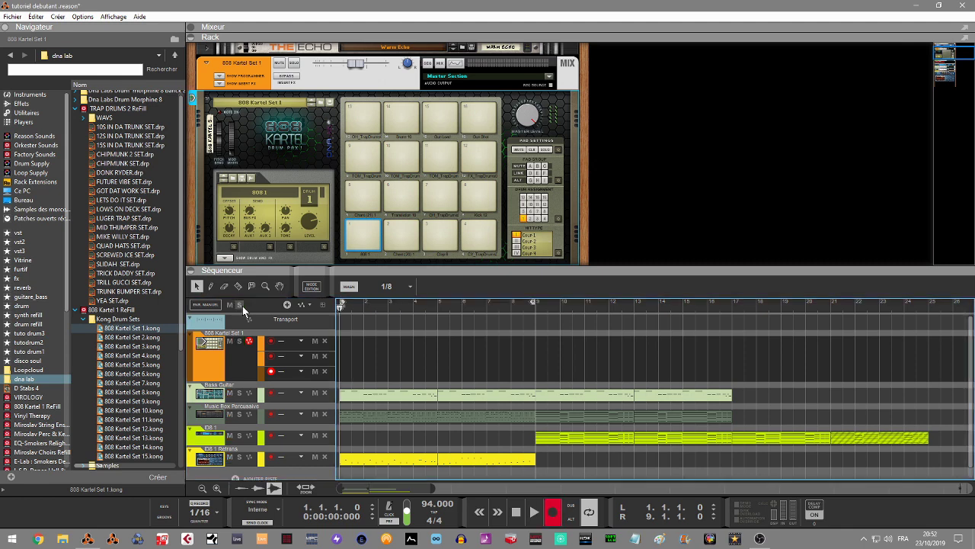
Record an eight-bar part with drum pad 7 on the third lane of the 808 Kartel Set 1 track
{"action": "key", "text": "space"}
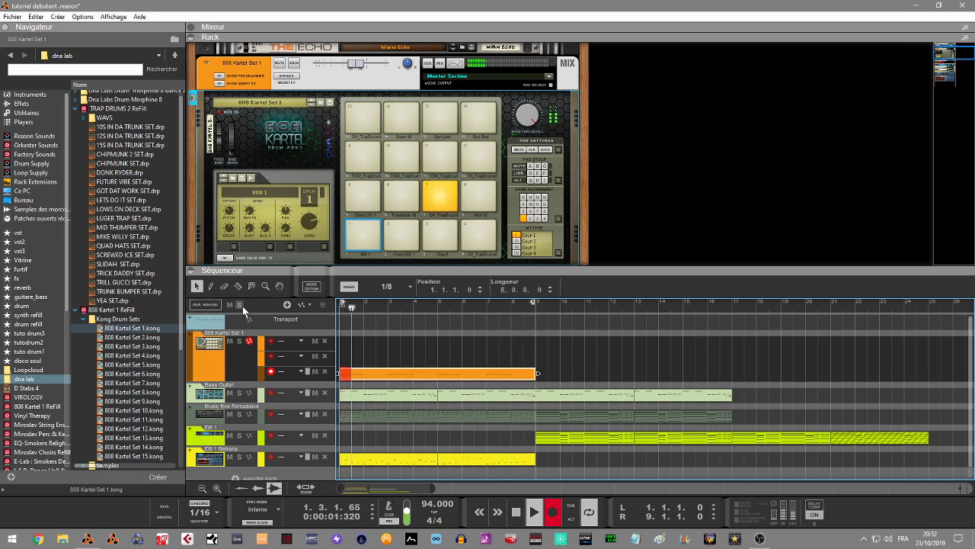
{"action": "key", "text": "space"}
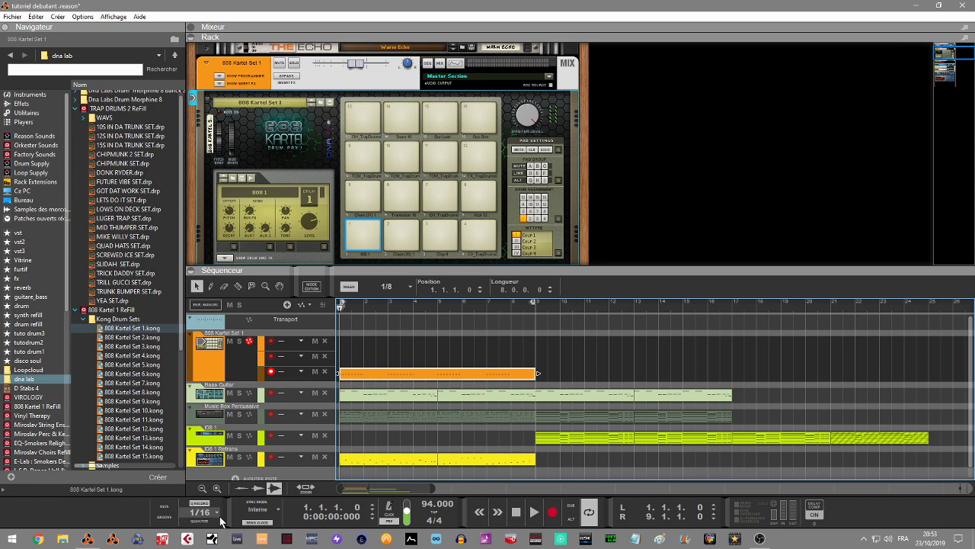
{"action": "key", "text": "ctrl+Return"}
{"action": "key", "text": "space"}
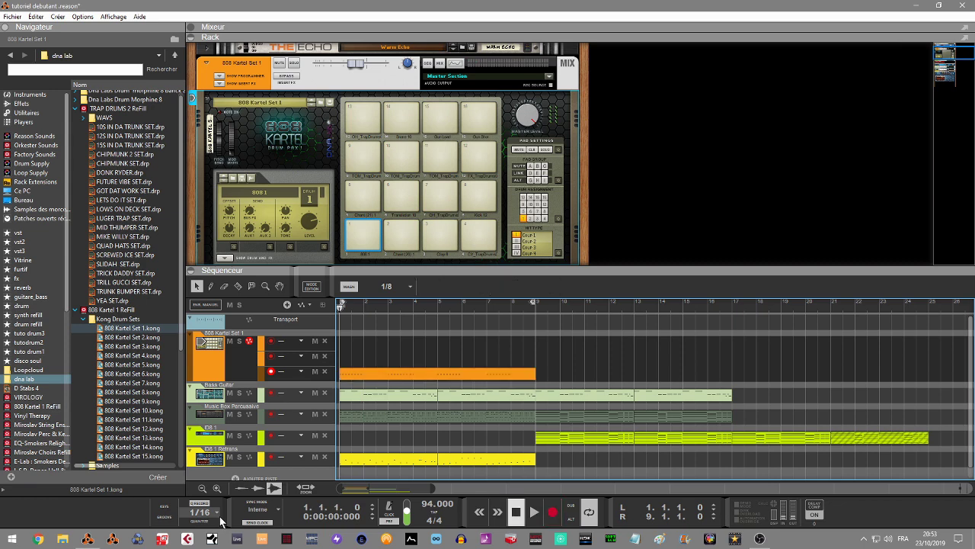
Open the recorded drum clip for editing and overdub faster pad 7 hits between the existing ones
{"action": "double_click", "coordinate": [387, 373]}
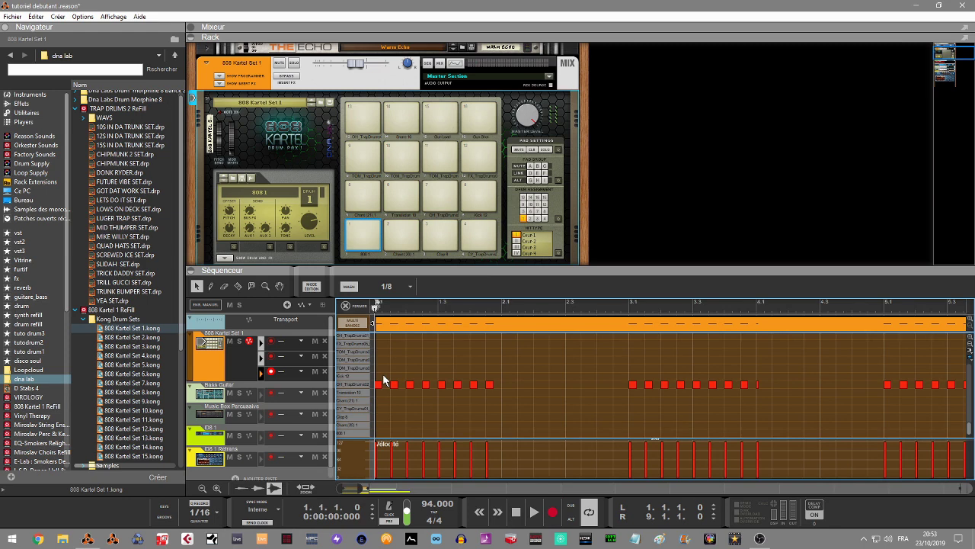
{"action": "key", "text": "ctrl+Return"}
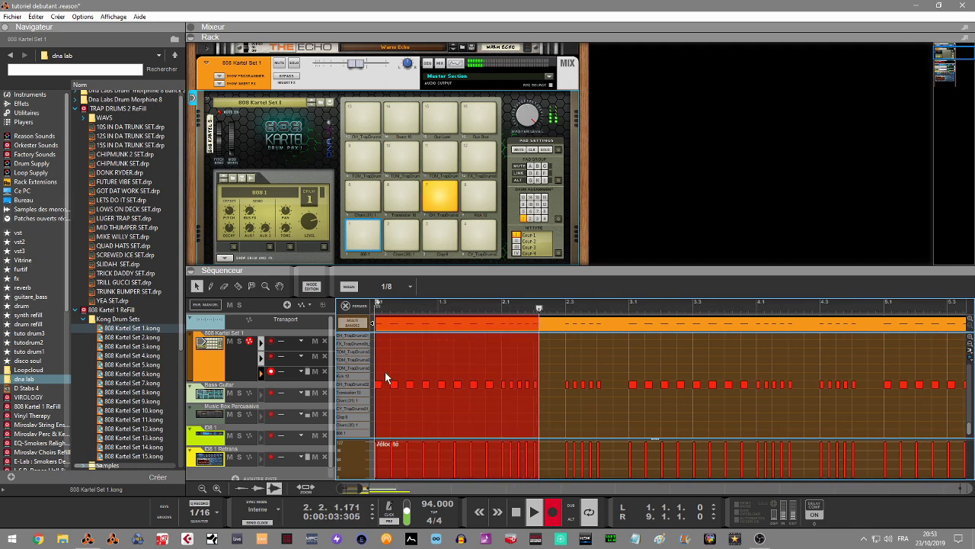
{"action": "key", "text": "space"}
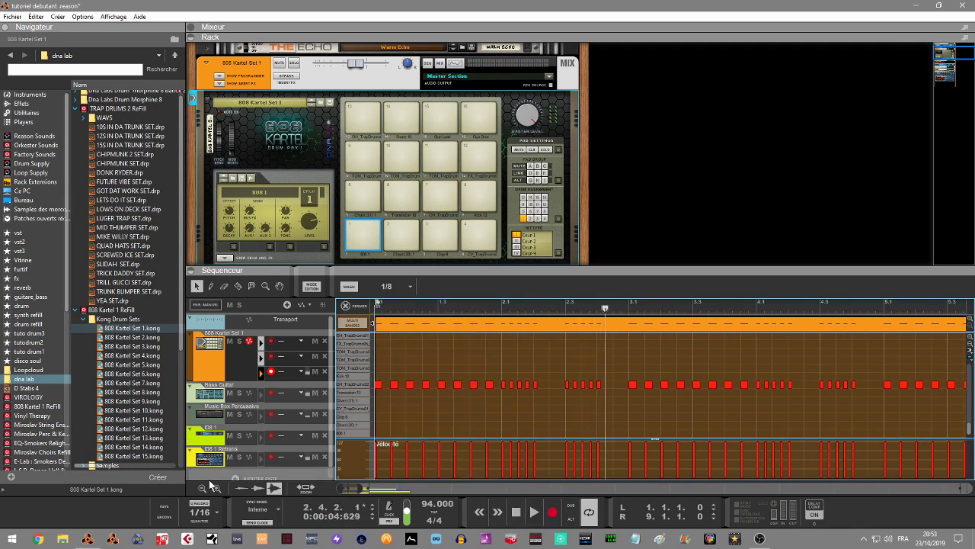
Set the recording quantization to 1/32
{"action": "left_click", "coordinate": [202, 512]}
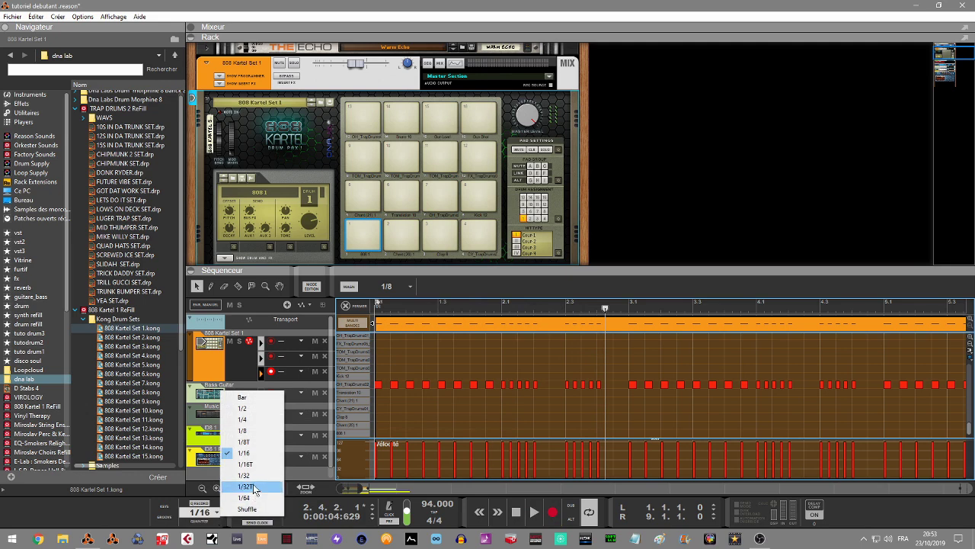
{"action": "left_click", "coordinate": [253, 475]}
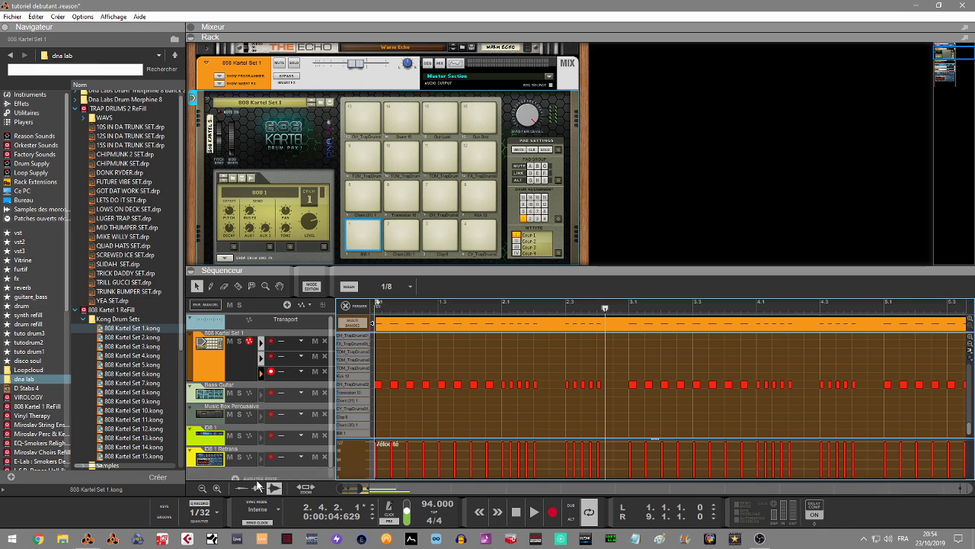
Overdub 1/32 rolls with pad 7 into the open third-lane drum clip from the song start, and return to the arrangement
{"action": "key", "text": "space"}
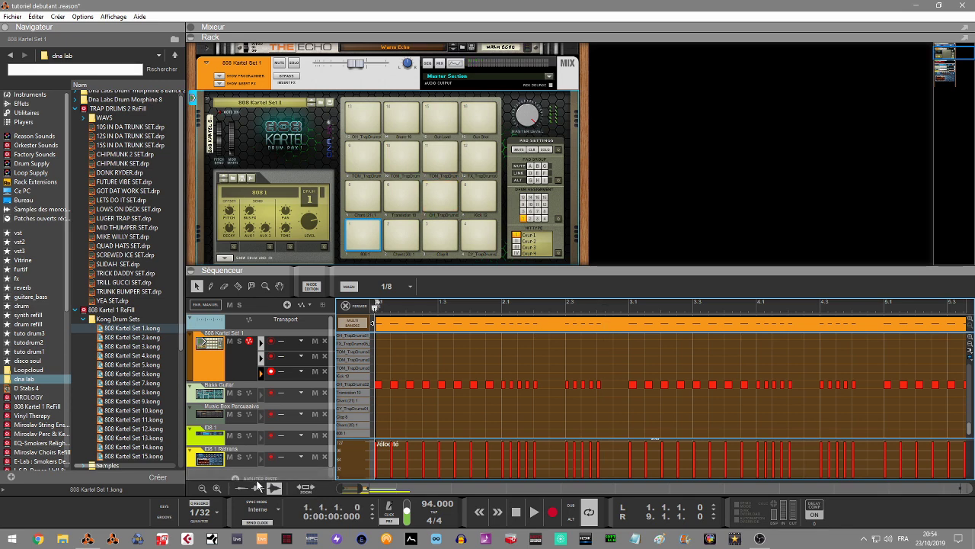
{"action": "key", "text": "ctrl+Return"}
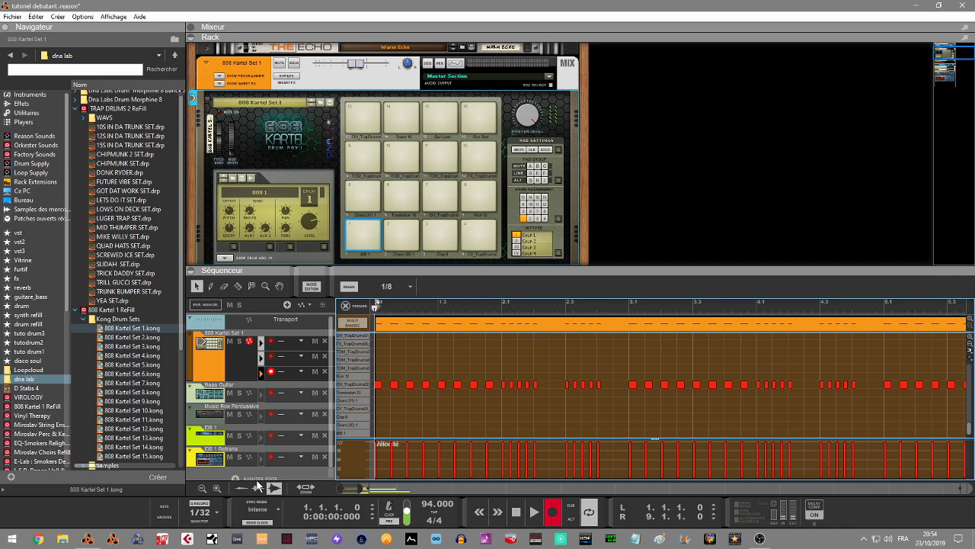
{"action": "key", "text": "space"}
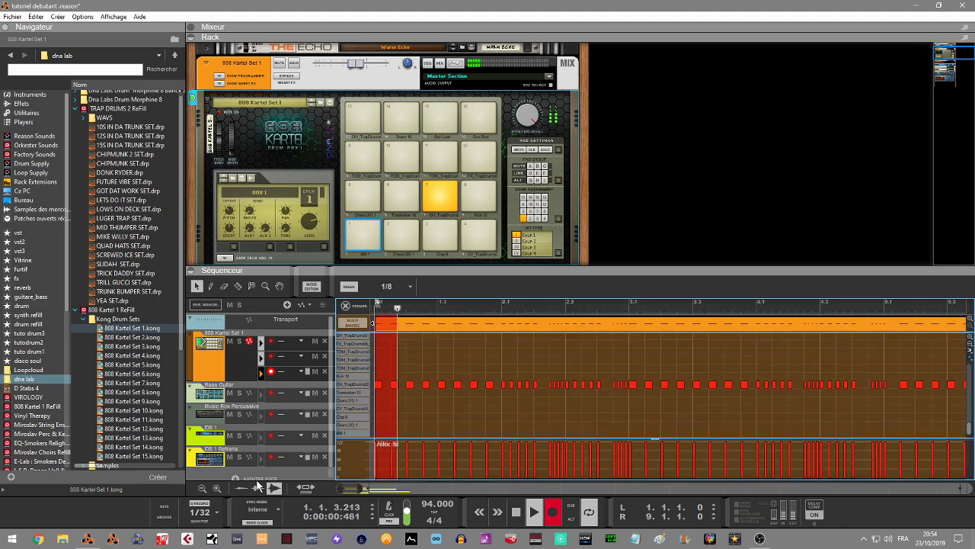
{"action": "key", "text": "ctrl+Return"}
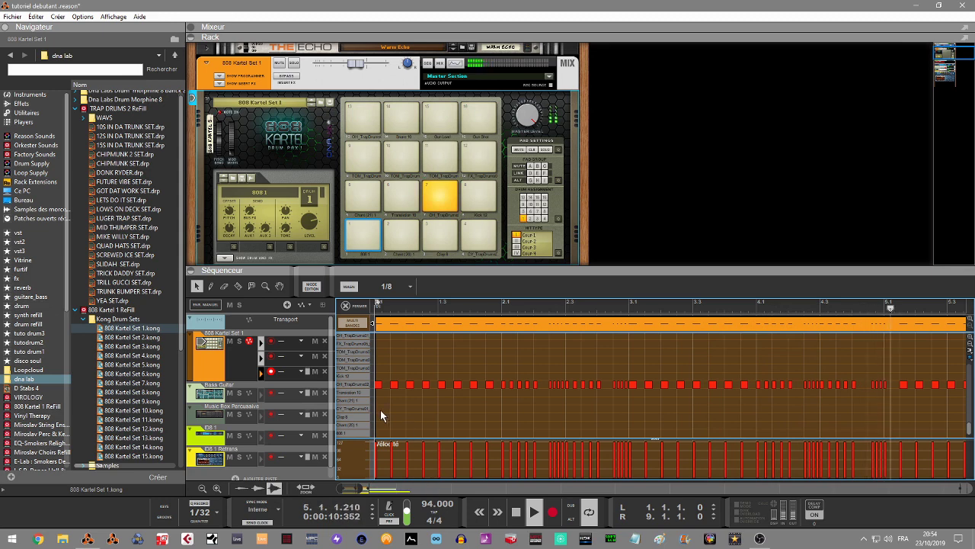
{"action": "left_click", "coordinate": [346, 305]}
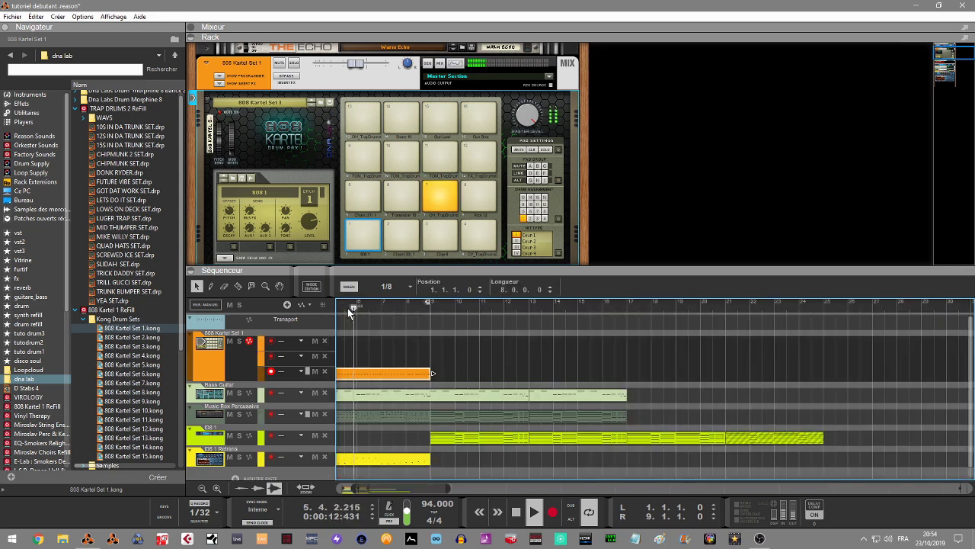
{"action": "left_click", "coordinate": [293, 363]}
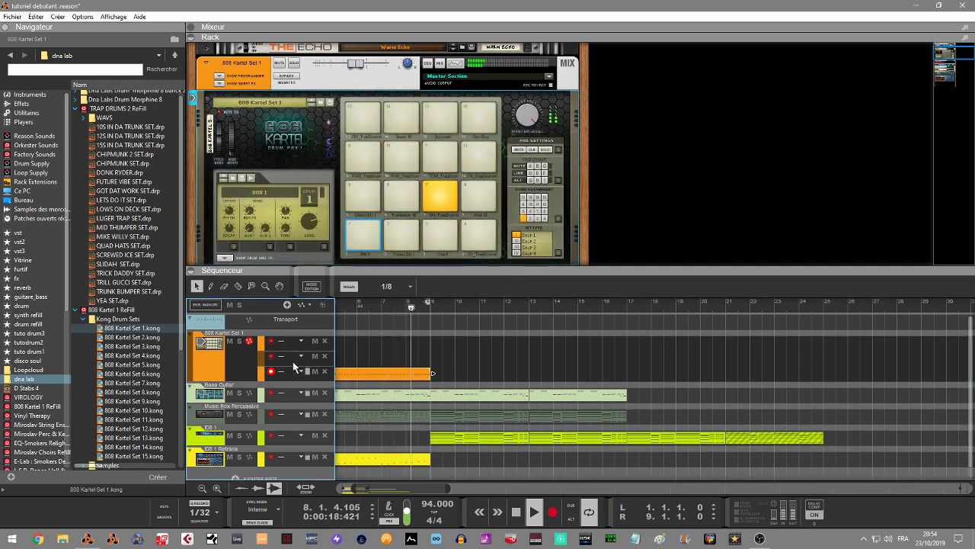
{"action": "key", "text": "space"}
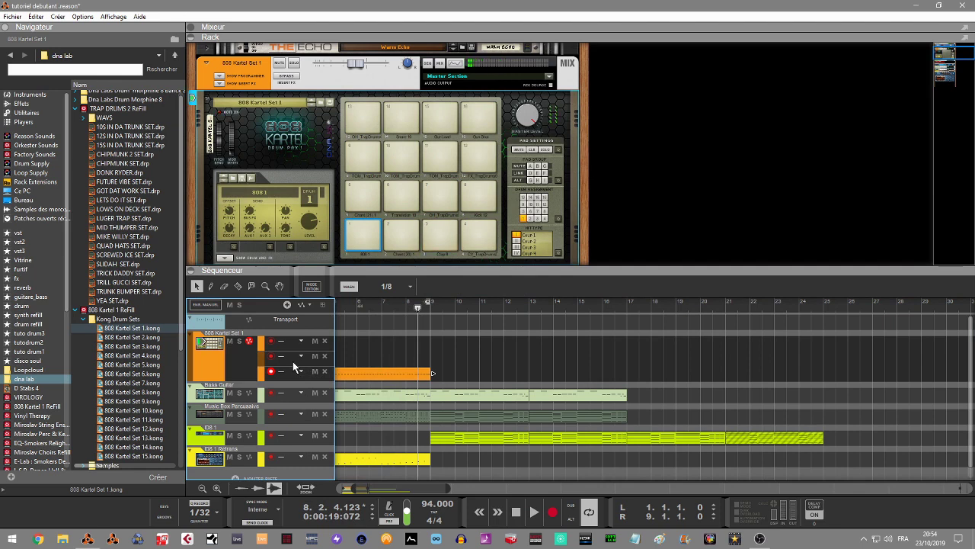
Set the recording quantization to 1/16
{"action": "left_click", "coordinate": [216, 520]}
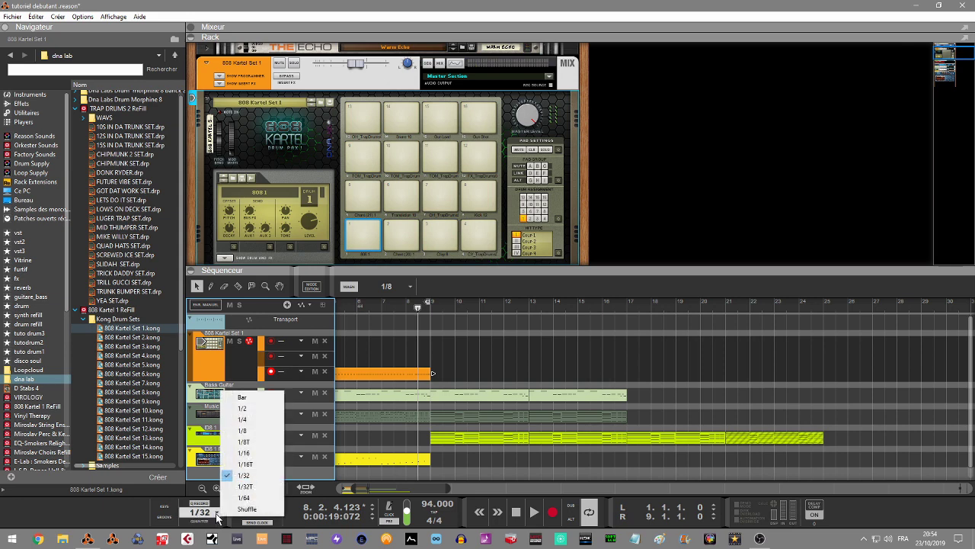
{"action": "left_click", "coordinate": [244, 452]}
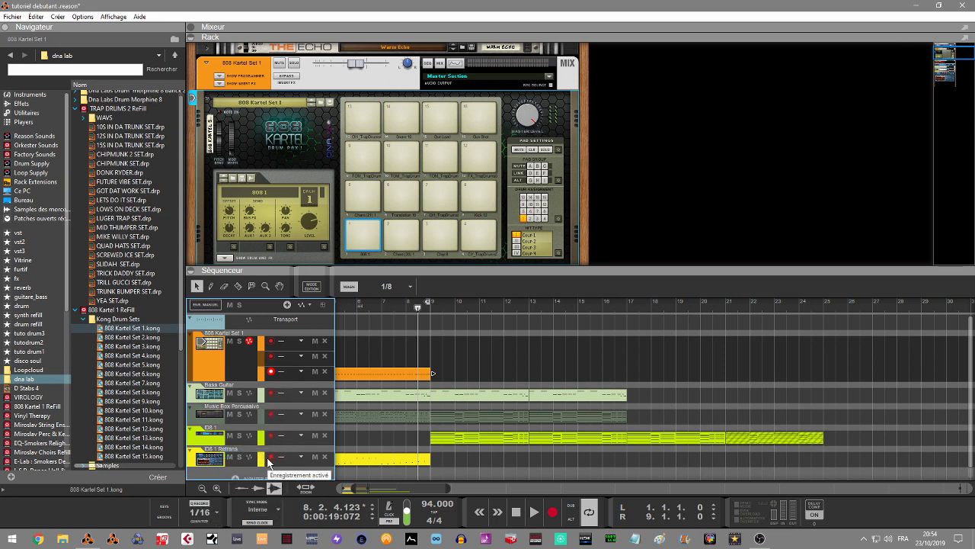
{"action": "key", "text": "KP_0"}
{"action": "key", "text": "ctrl+Return"}
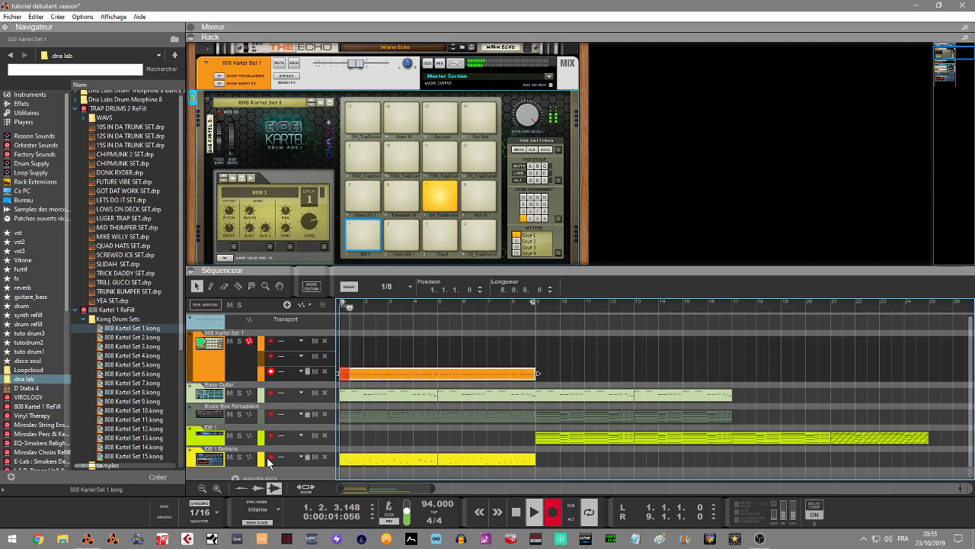
{"action": "key", "text": "space"}
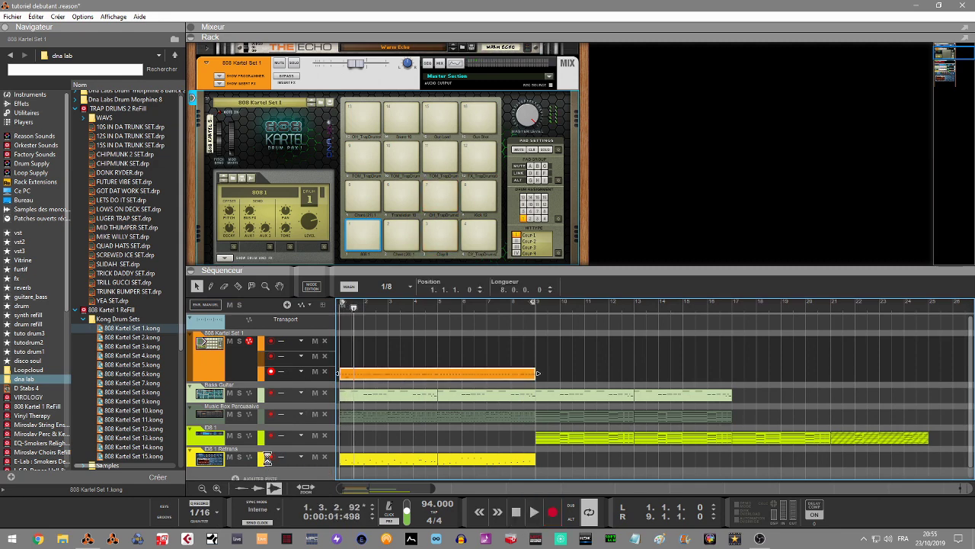
Record an eight-bar clap part with pad 3 on the first lane of the 808 Kartel Set 1 track and check its notes
{"action": "left_click", "coordinate": [271, 356]}
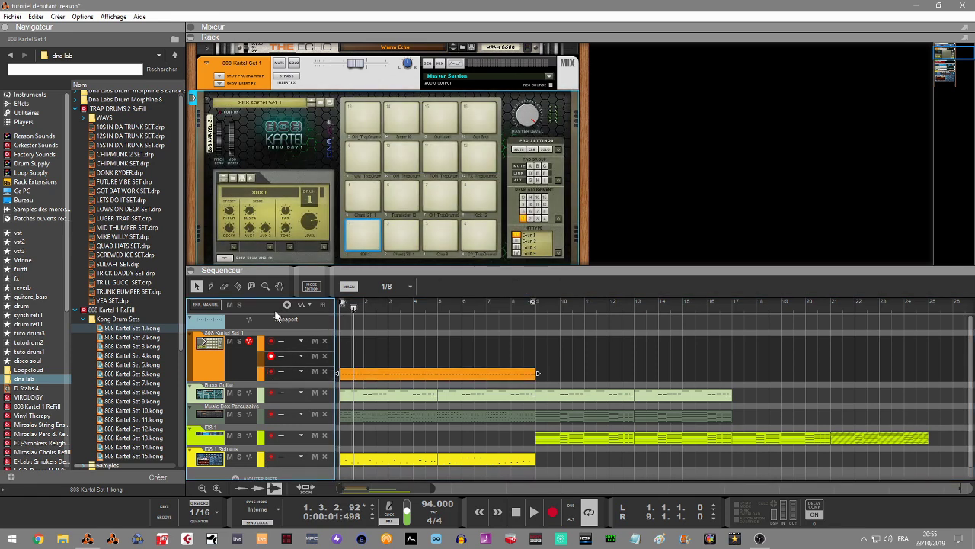
{"action": "left_click", "coordinate": [287, 304]}
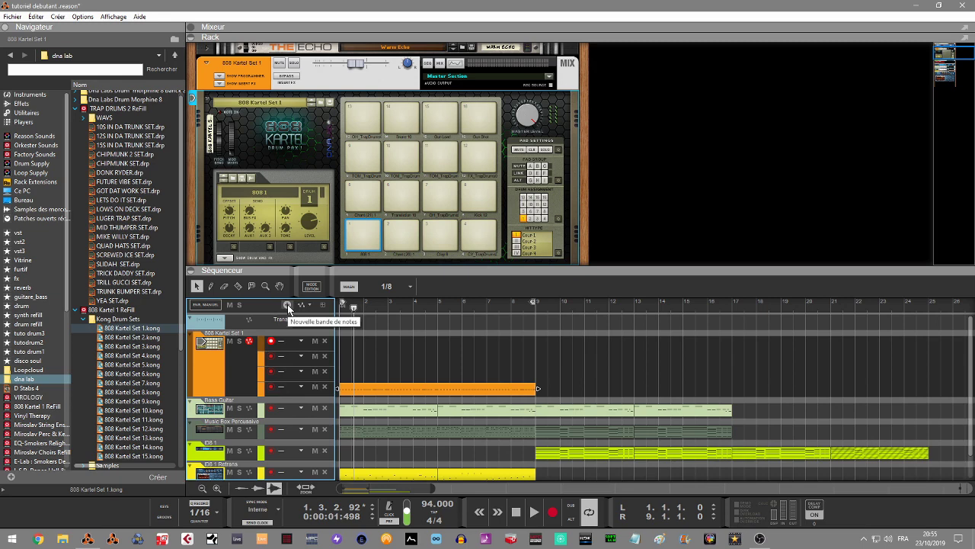
{"action": "left_click", "coordinate": [324, 341]}
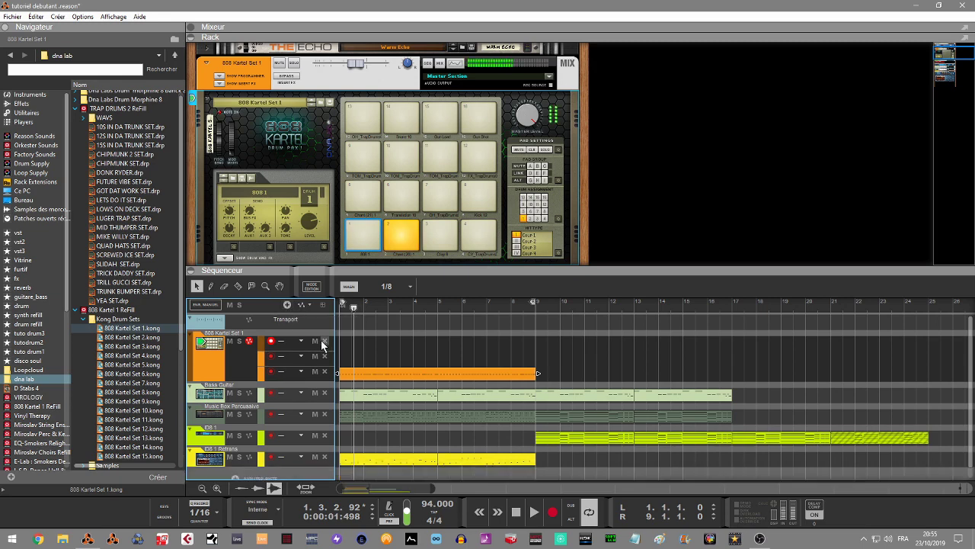
{"action": "key", "text": "Home"}
{"action": "key", "text": "ctrl+Return"}
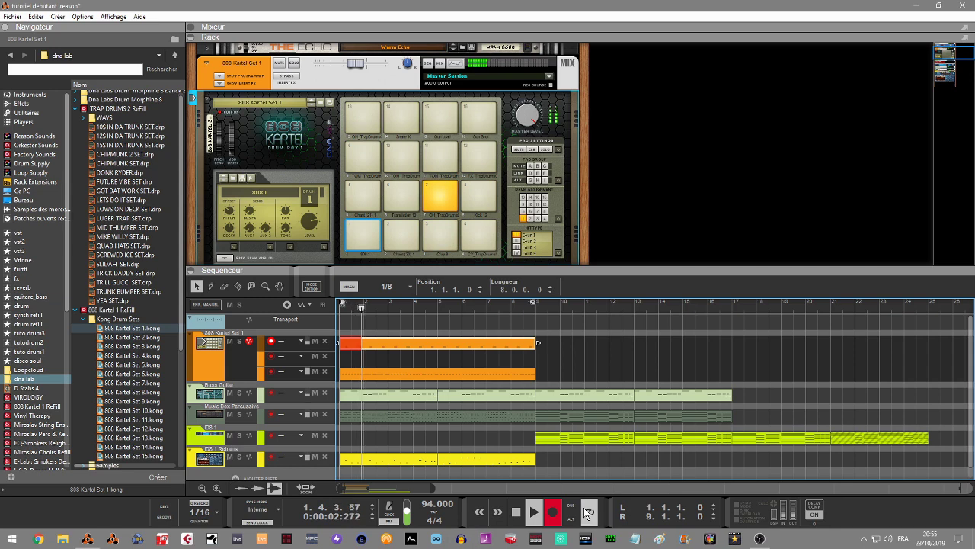
{"action": "left_click", "coordinate": [560, 512]}
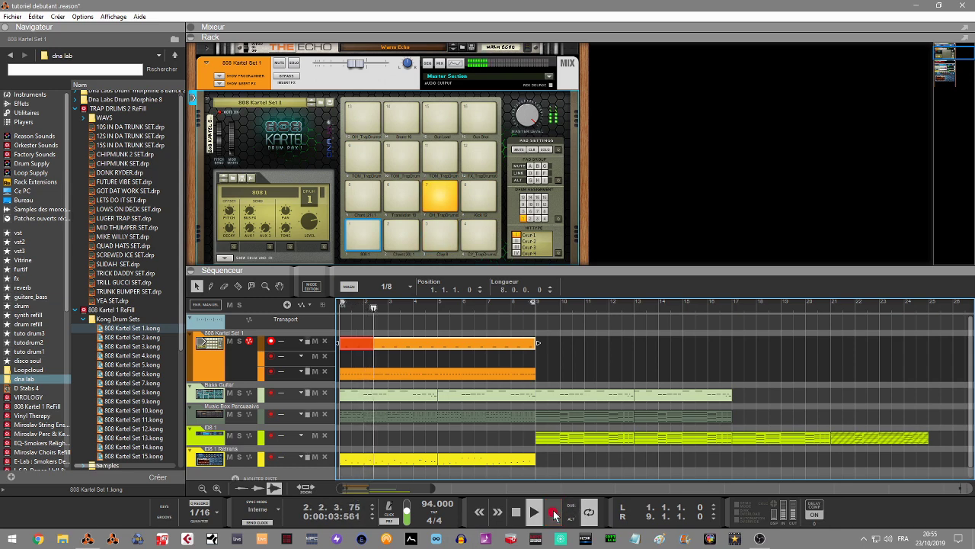
{"action": "double_click", "coordinate": [487, 342]}
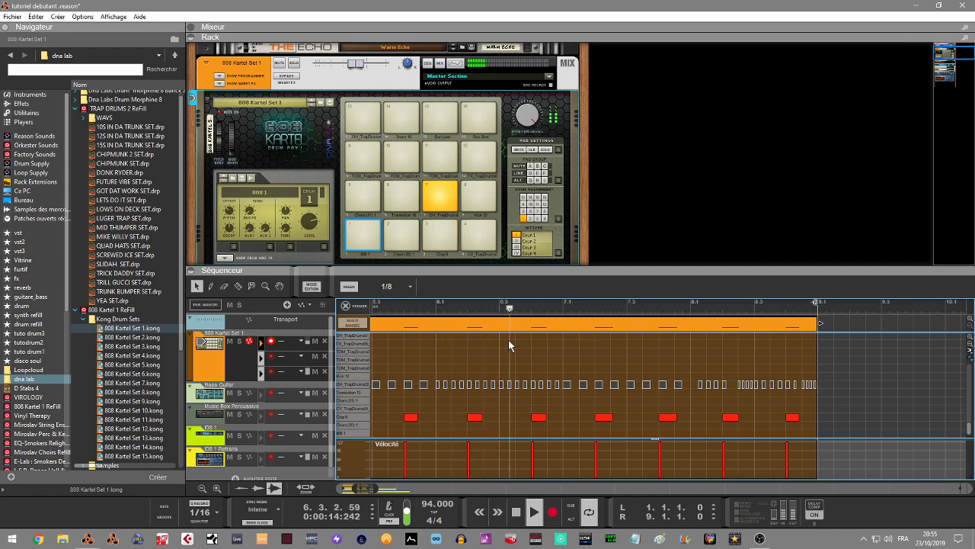
{"action": "left_click", "coordinate": [348, 307]}
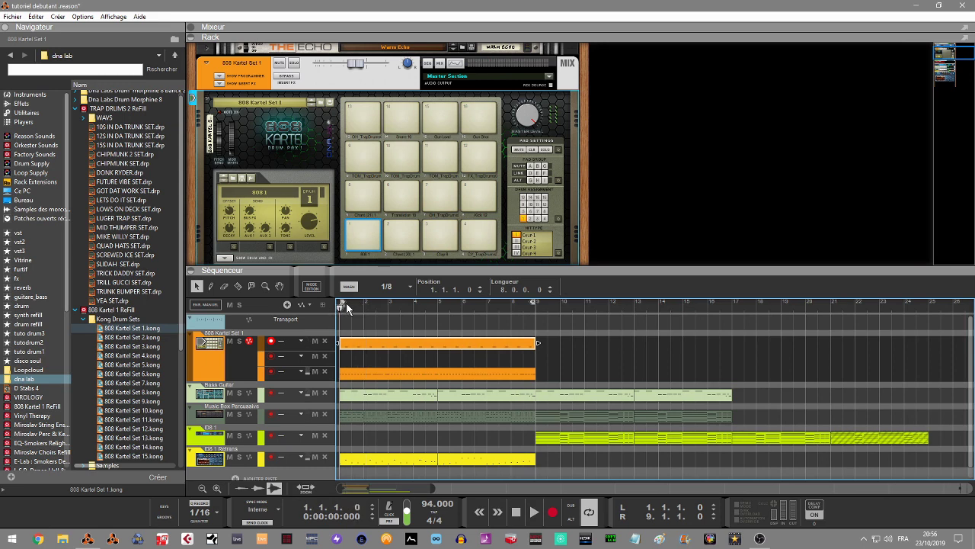
Record an eight-bar kick part with pad 8 on the second lane of the 808 Kartel Set 1 track
{"action": "left_click", "coordinate": [271, 355]}
{"action": "key", "text": "space"}
{"action": "key", "text": "ctrl+Return"}
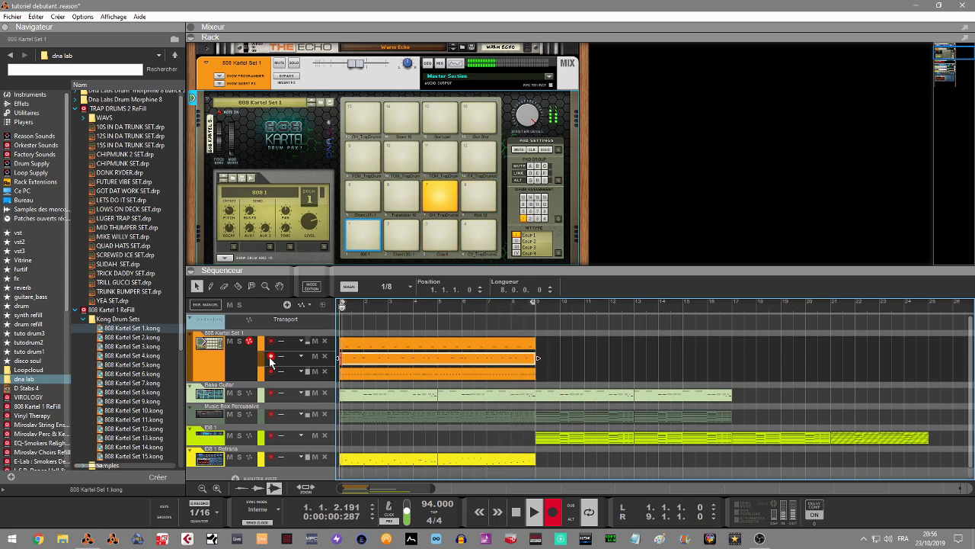
{"action": "key", "text": "ctrl+Return"}
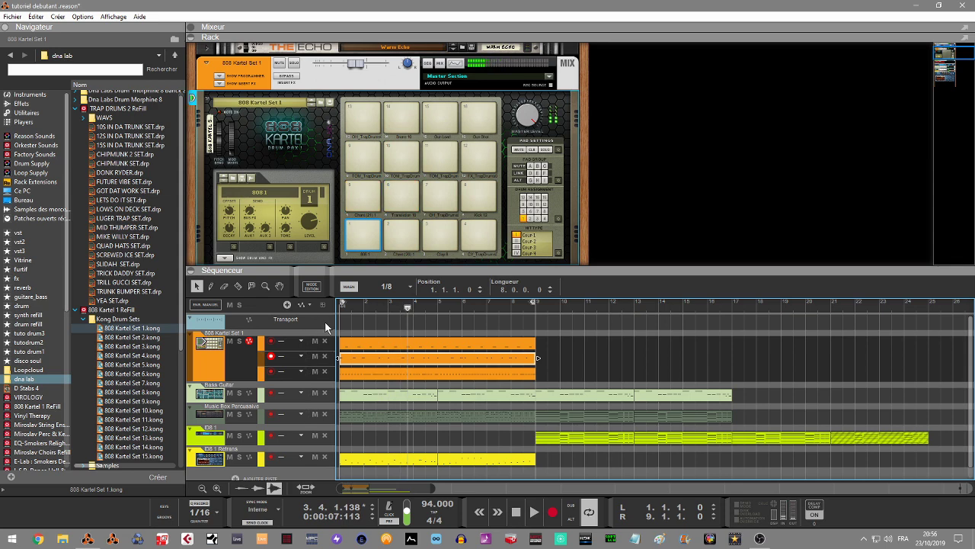
Adjust the pitch of the pad 5 chant sound and record an eight-bar part with it on a new note lane
{"action": "left_click", "coordinate": [352, 199]}
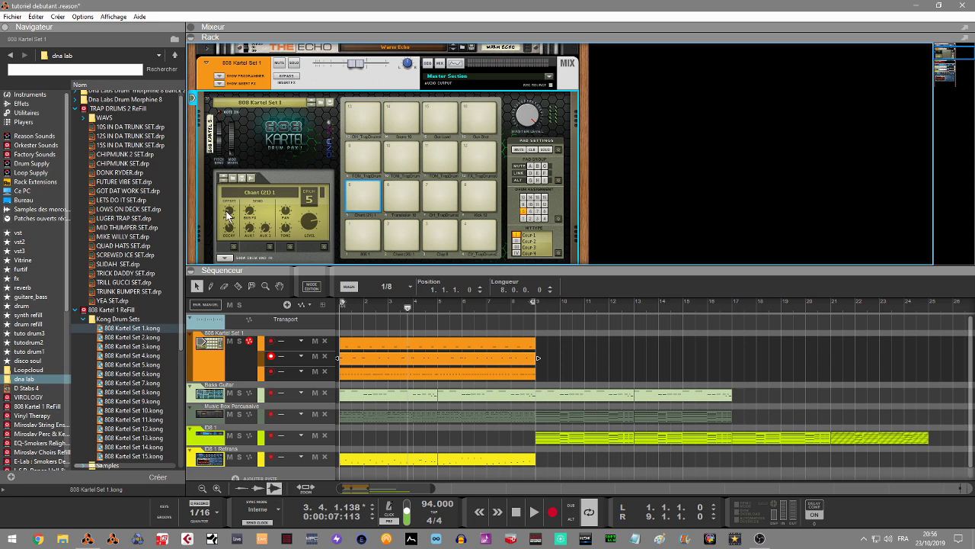
{"action": "mouse_move", "coordinate": [227, 216]}
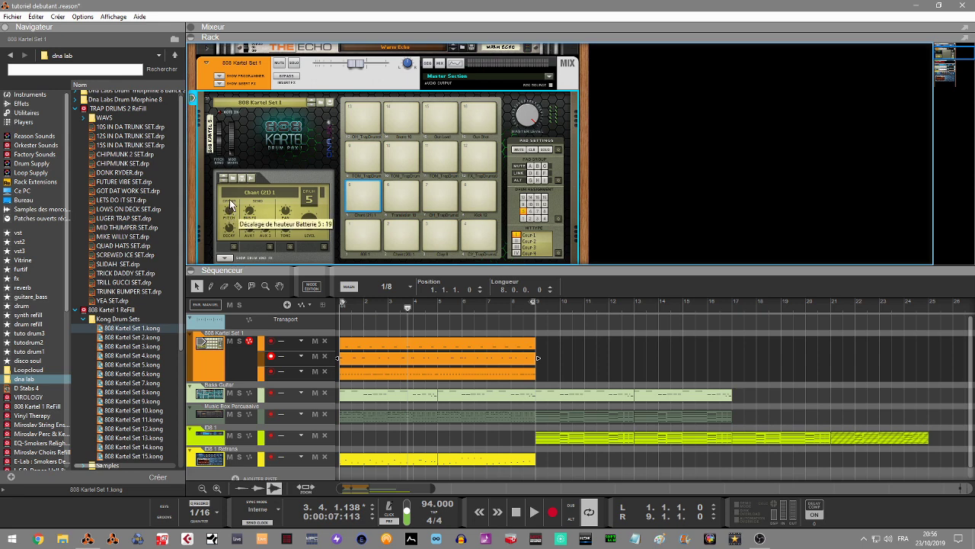
{"action": "left_click_drag", "start_coordinate": [232, 209], "coordinate": [229, 214]}
{"action": "left_click", "coordinate": [290, 306]}
{"action": "key", "text": "ctrl+Return"}
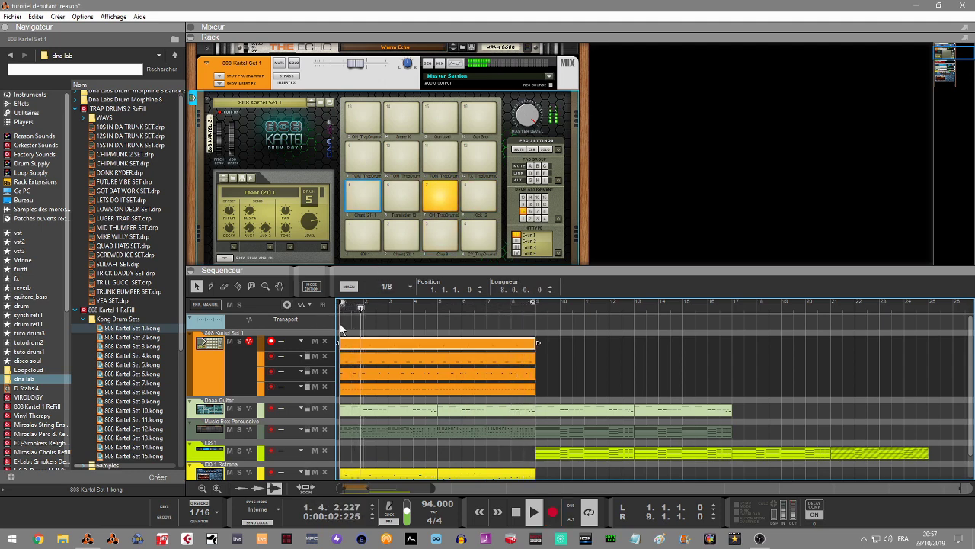
Add another note lane to the 808 Kartel Set 1 track and record an eight-bar snare part with pad 14 on it
{"action": "left_click", "coordinate": [287, 305]}
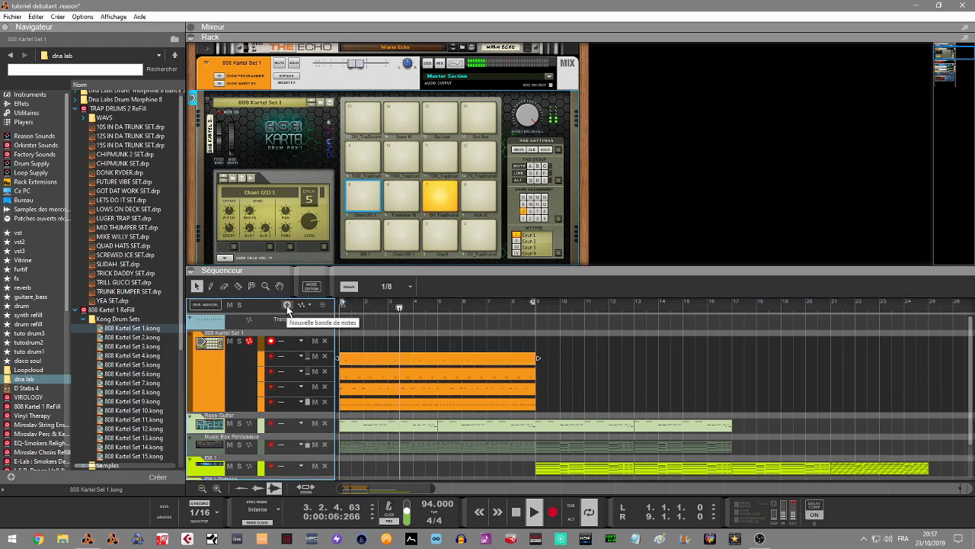
{"action": "key", "text": "space"}
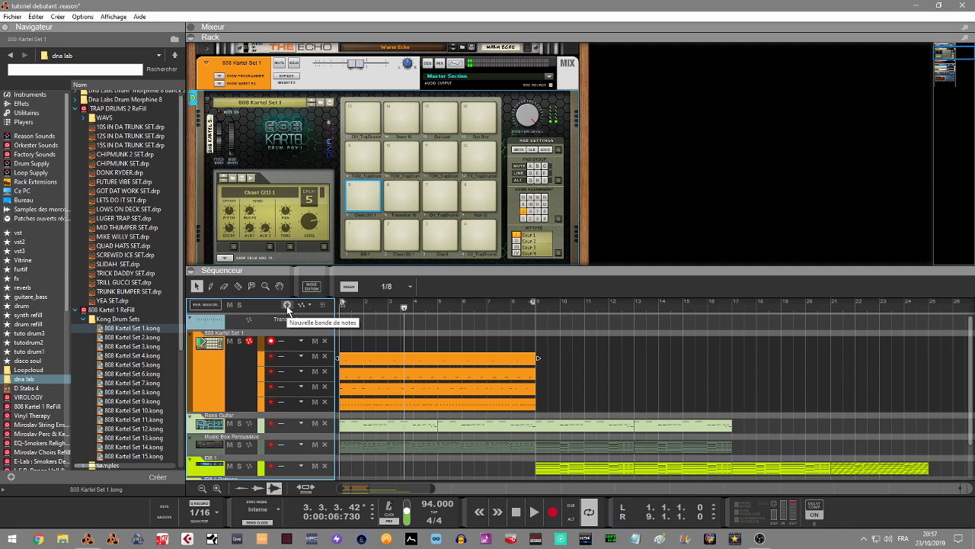
{"action": "key", "text": "Return"}
{"action": "key", "text": "space"}
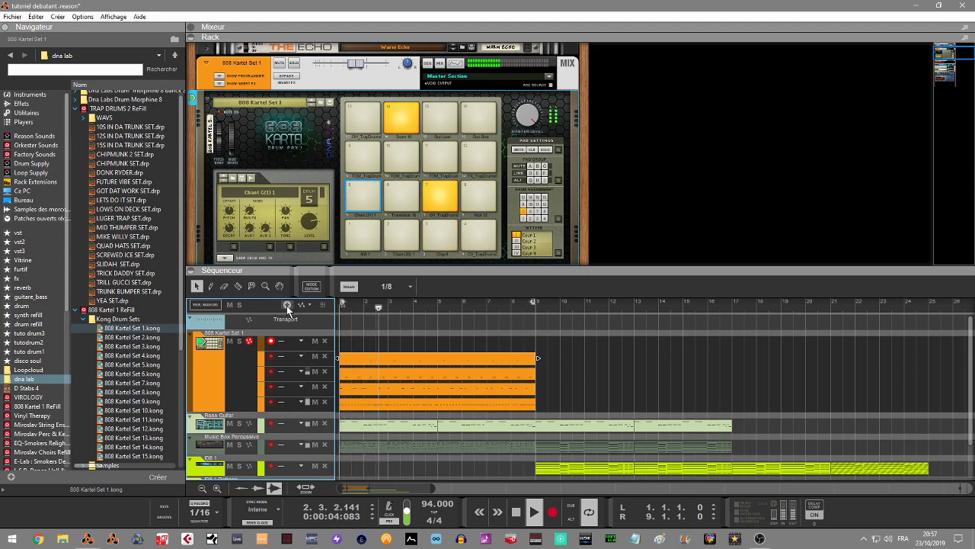
{"action": "key", "text": "space"}
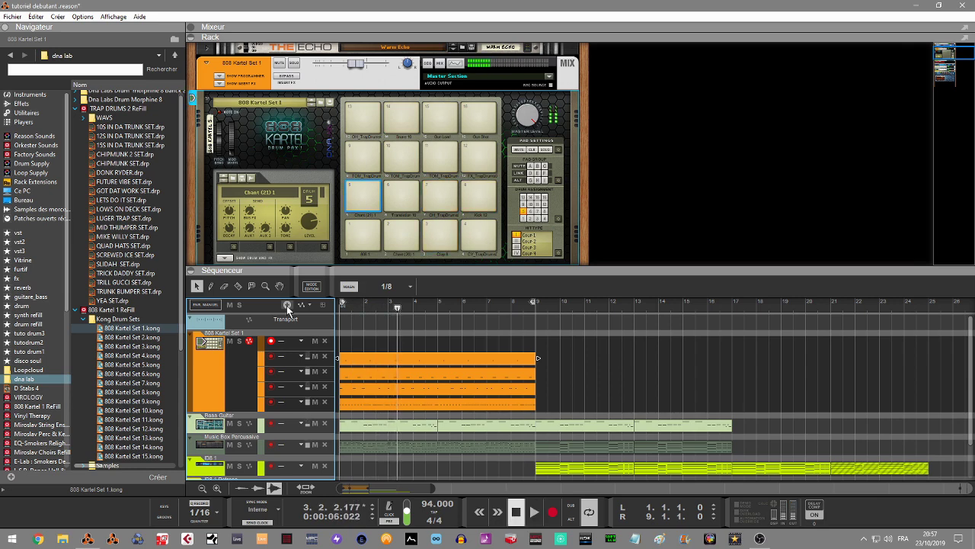
{"action": "key", "text": "KP_0"}
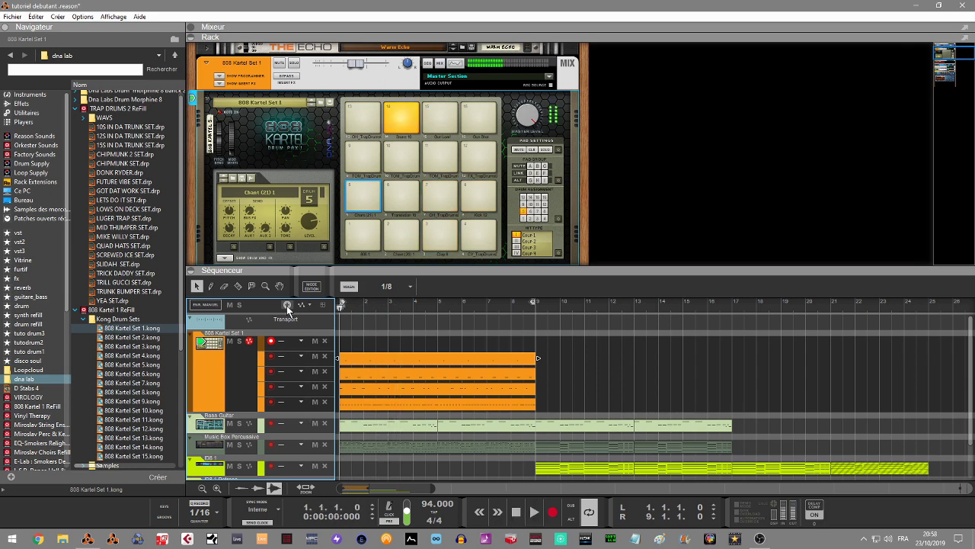
{"action": "key", "text": "ctrl+Return"}
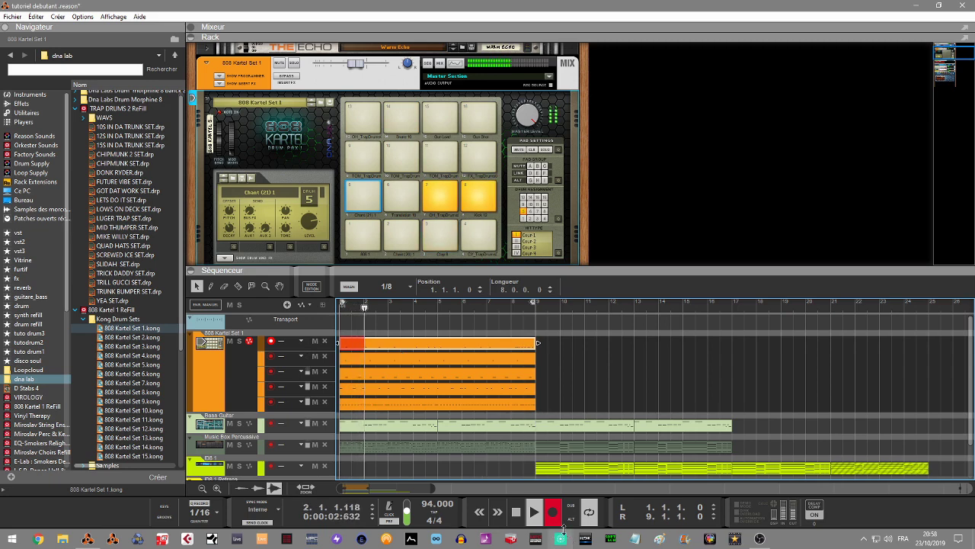
{"action": "key", "text": "ctrl+Return"}
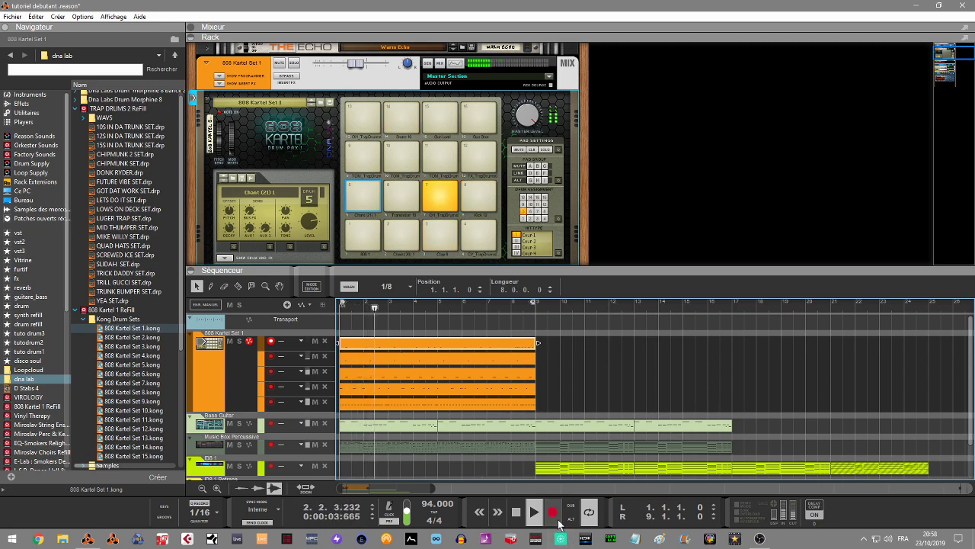
Open the recorded snare clip for editing and move its second hit to position 2.1.4.0
{"action": "double_click", "coordinate": [436, 348]}
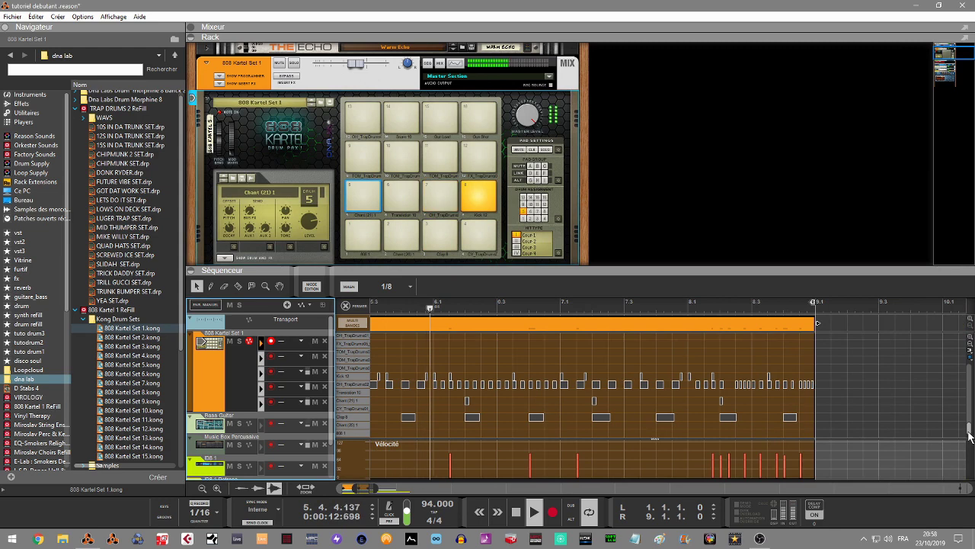
{"action": "scroll", "coordinate": [969, 427], "scroll_direction": "up", "scroll_amount": 3}
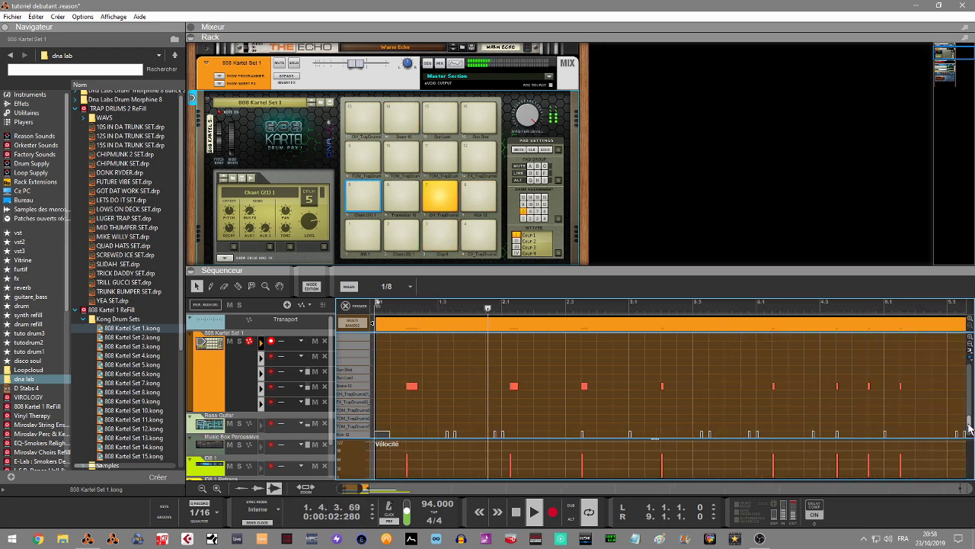
{"action": "key", "text": "space"}
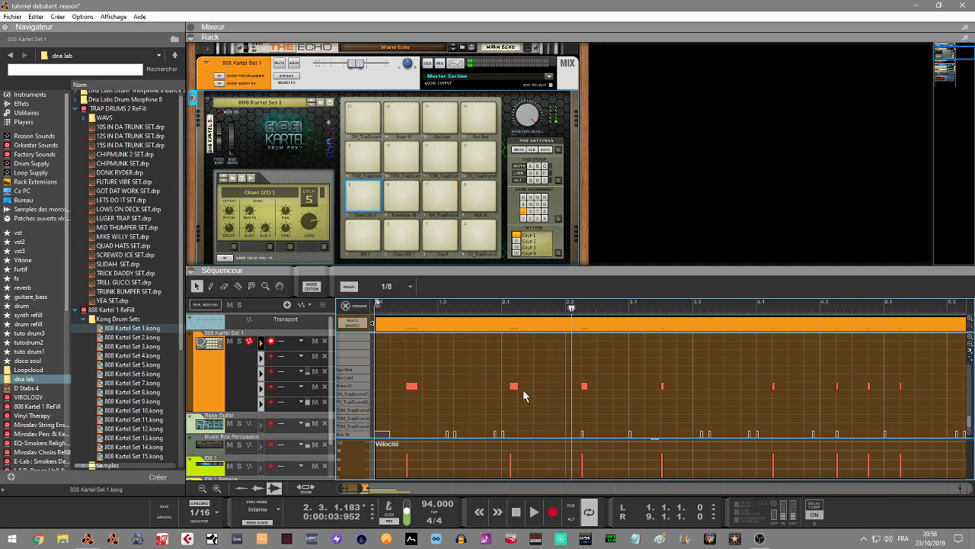
{"action": "left_click_drag", "start_coordinate": [512, 391], "coordinate": [519, 393]}
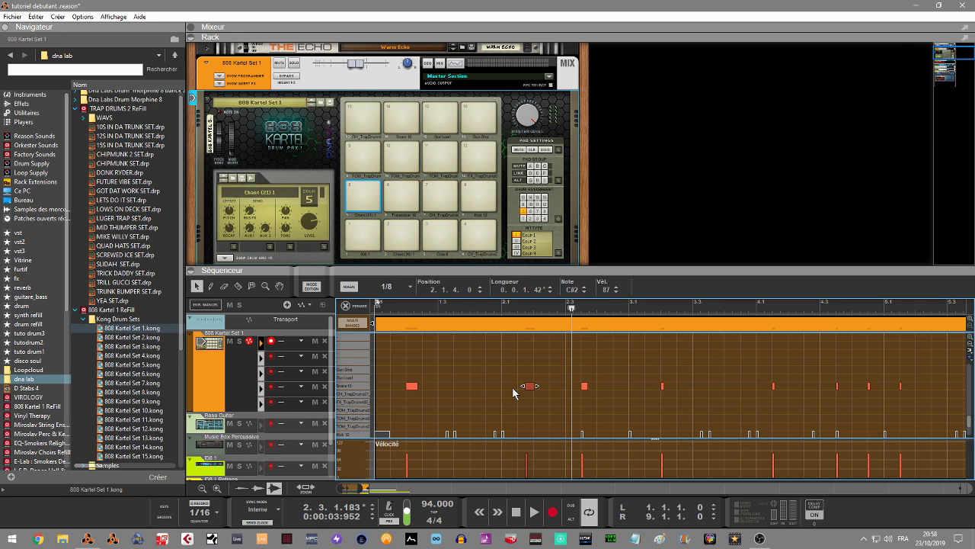
Set the snap to 1/16, move the second snare hit to position 2.1.3.0, and play the clip to check before leaving note editing
{"action": "left_click", "coordinate": [409, 292]}
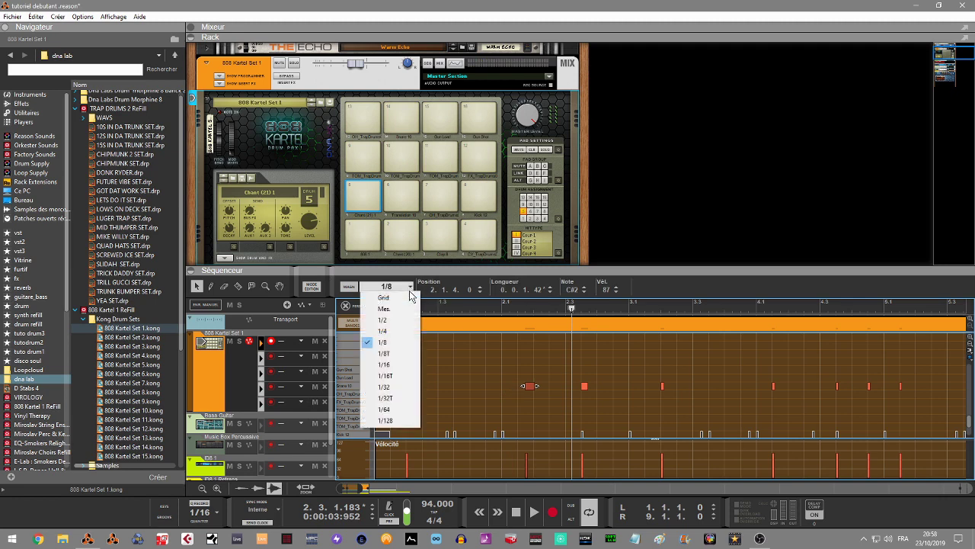
{"action": "left_click", "coordinate": [400, 366]}
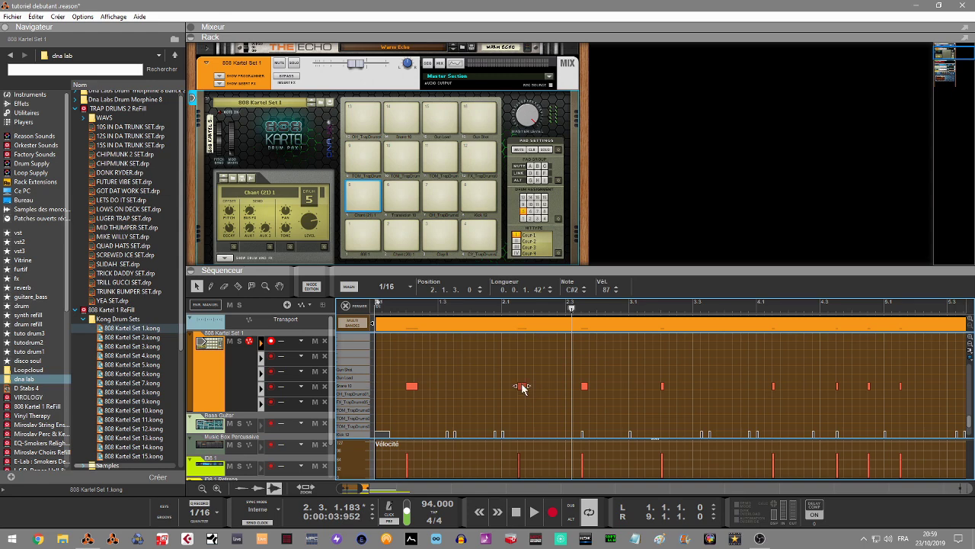
{"action": "left_click", "coordinate": [470, 309]}
{"action": "key", "text": "space"}
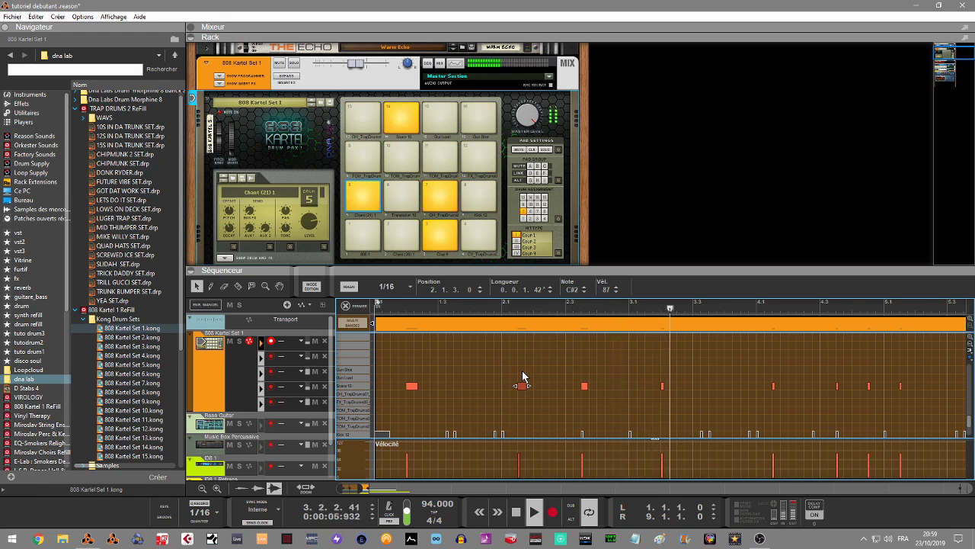
{"action": "key", "text": "space"}
{"action": "left_click", "coordinate": [353, 307]}
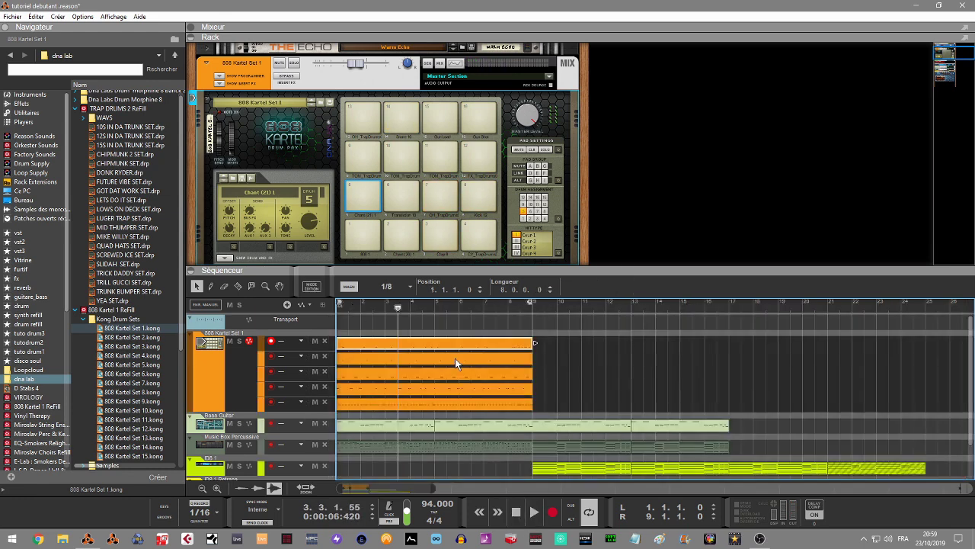
Duplicate all five eight-bar 808 Kartel Set 1 clips to bar 9, extend the loop to bar 17, and play from the start with the rack hidden
{"action": "left_click", "coordinate": [535, 349]}
{"action": "left_click_drag", "start_coordinate": [488, 400], "coordinate": [478, 403]}
{"action": "key", "text": "ctrl+d"}
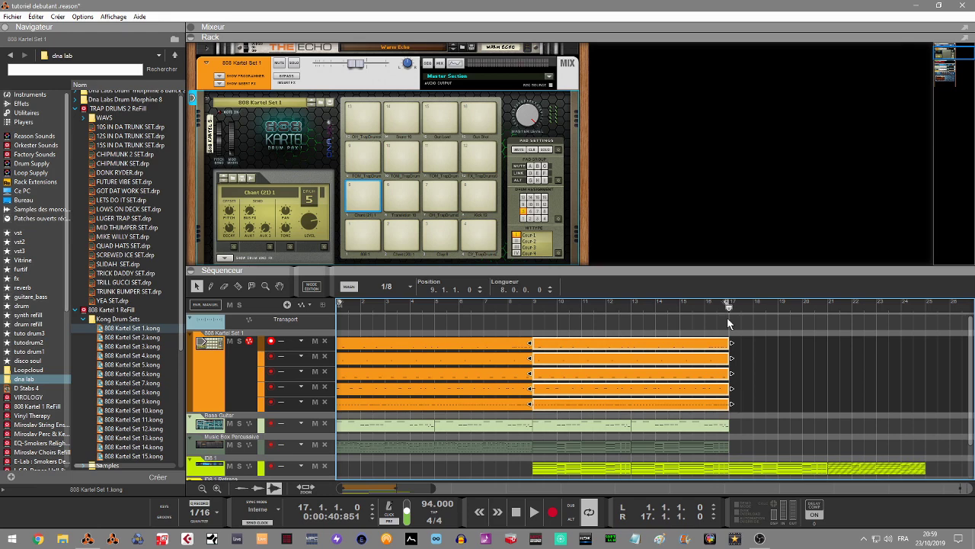
{"action": "key", "text": "Home"}
{"action": "key", "text": "space"}
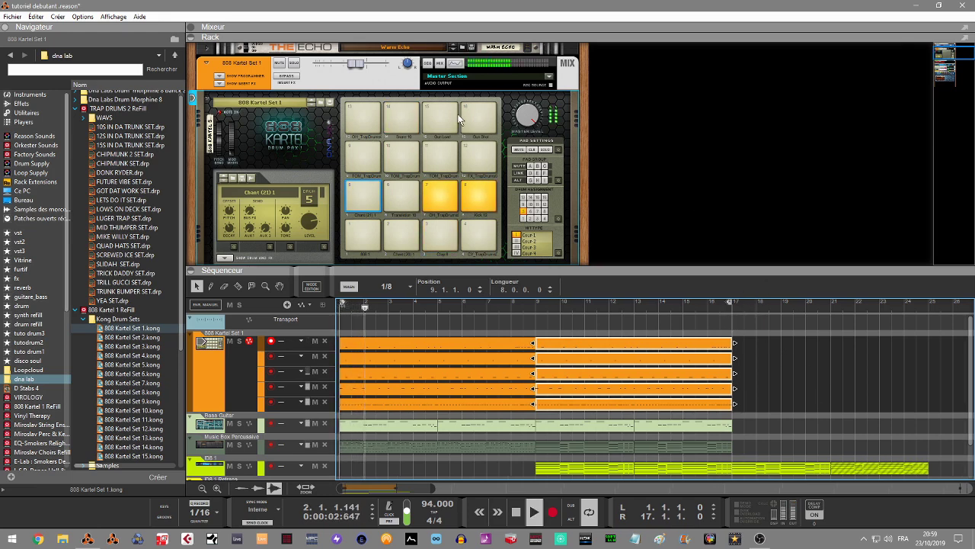
{"action": "left_click", "coordinate": [191, 37]}
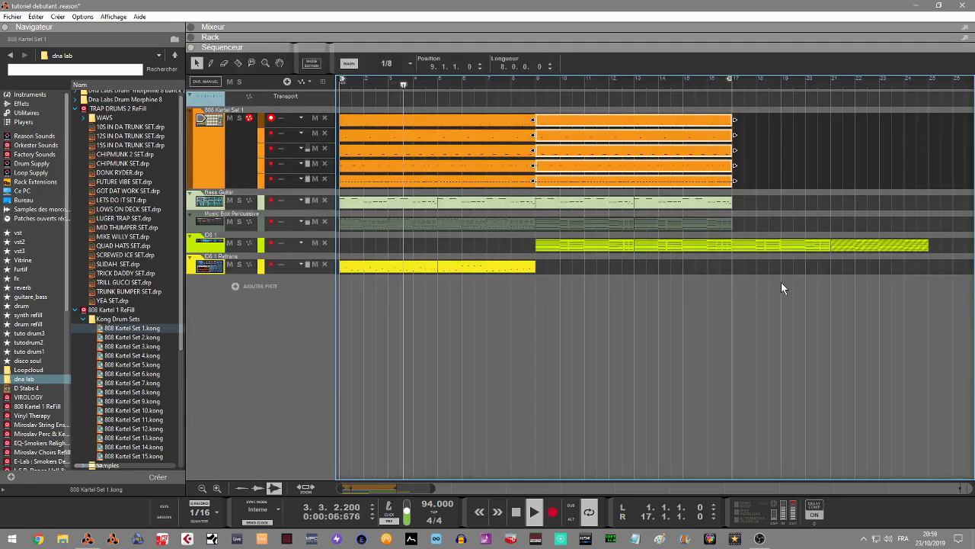
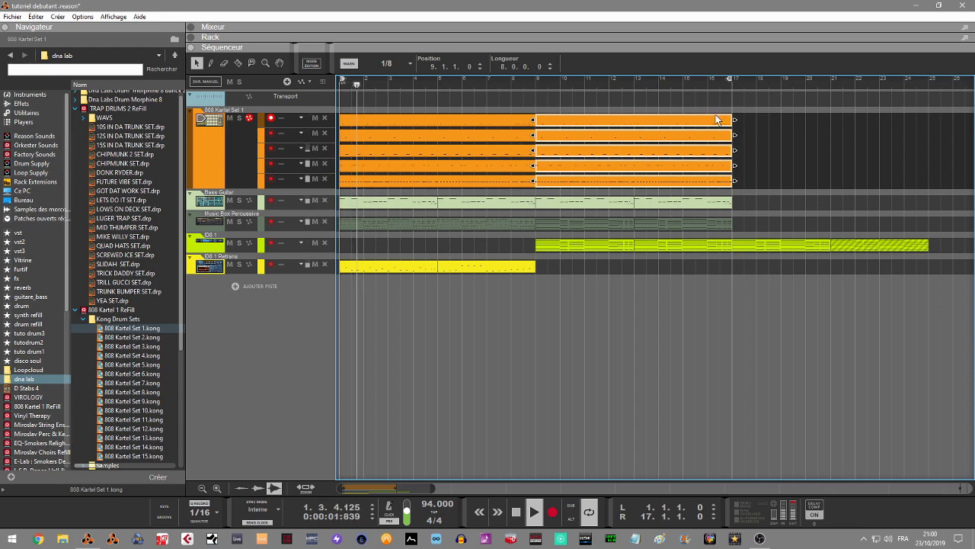
Delete the second note lane of the 808 Kartel Set 1 track with its clips, and play the song from the start
{"action": "key", "text": "space"}
{"action": "left_click_drag", "start_coordinate": [775, 131], "coordinate": [324, 133]}
{"action": "key", "text": "Delete"}
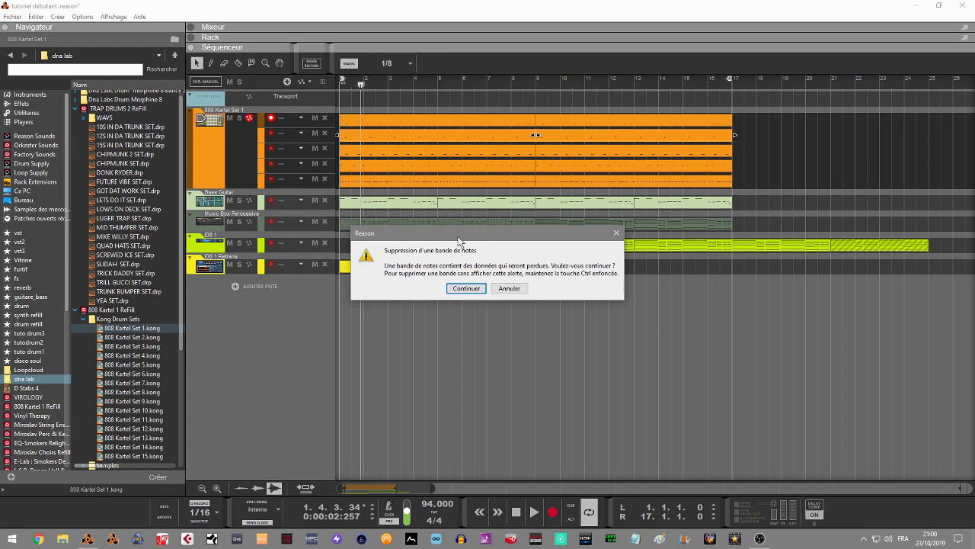
{"action": "left_click", "coordinate": [466, 288]}
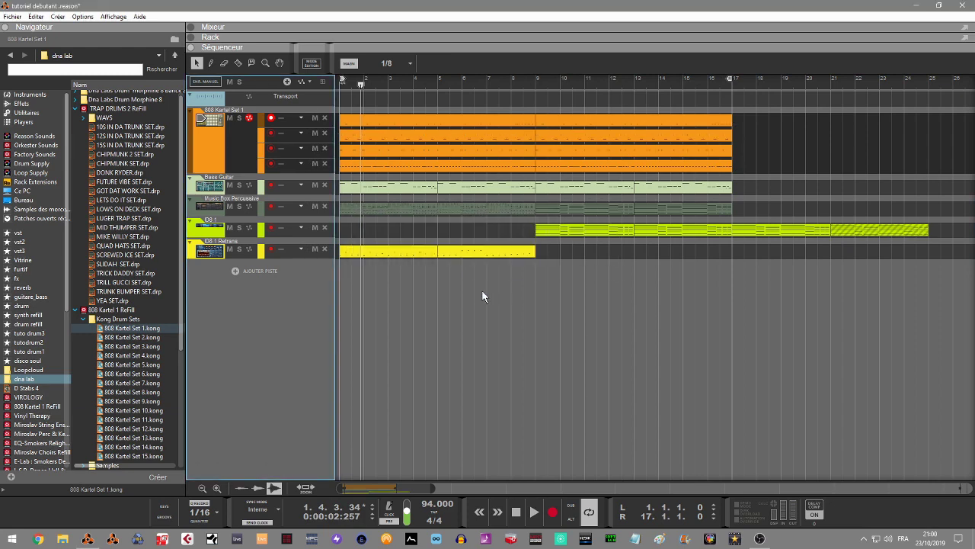
{"action": "key", "text": "Home"}
{"action": "key", "text": "space"}
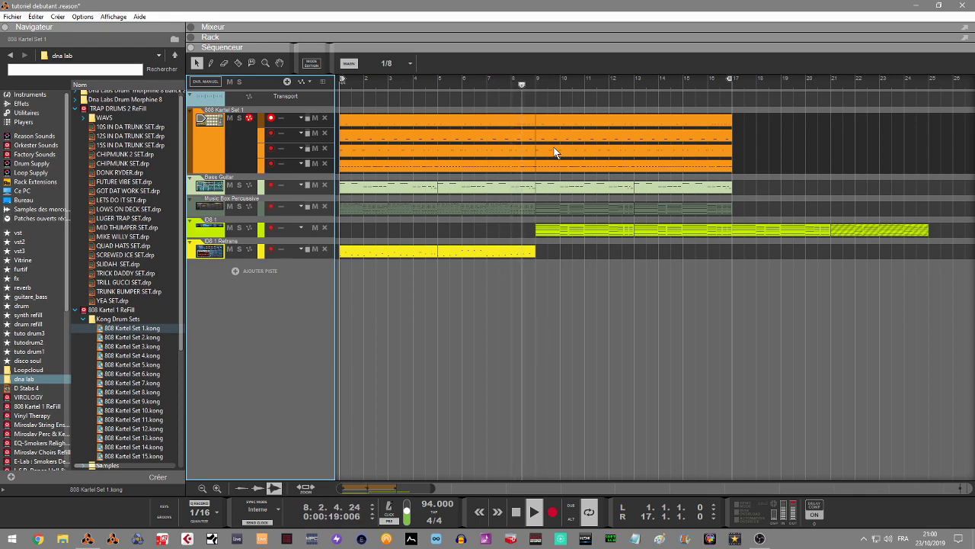
{"action": "key", "text": "space"}
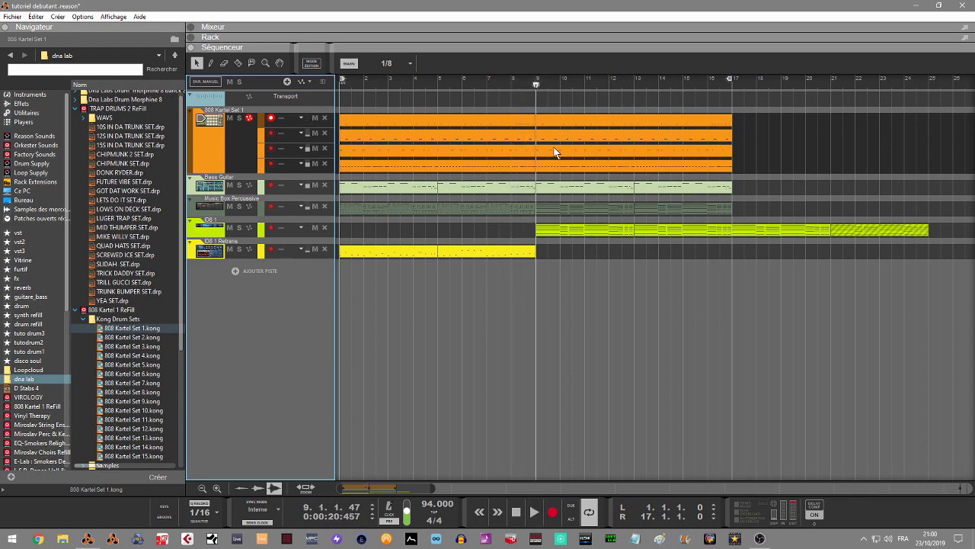
Show the rack at full height and examine its devices from the master section down to the Dr. OctoRex
{"action": "left_click", "coordinate": [190, 35]}
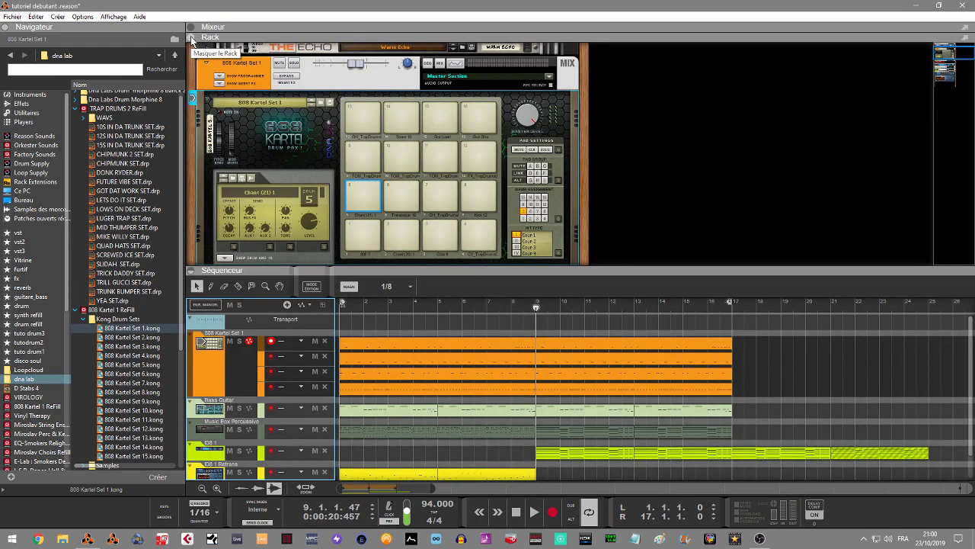
{"action": "left_click", "coordinate": [190, 271]}
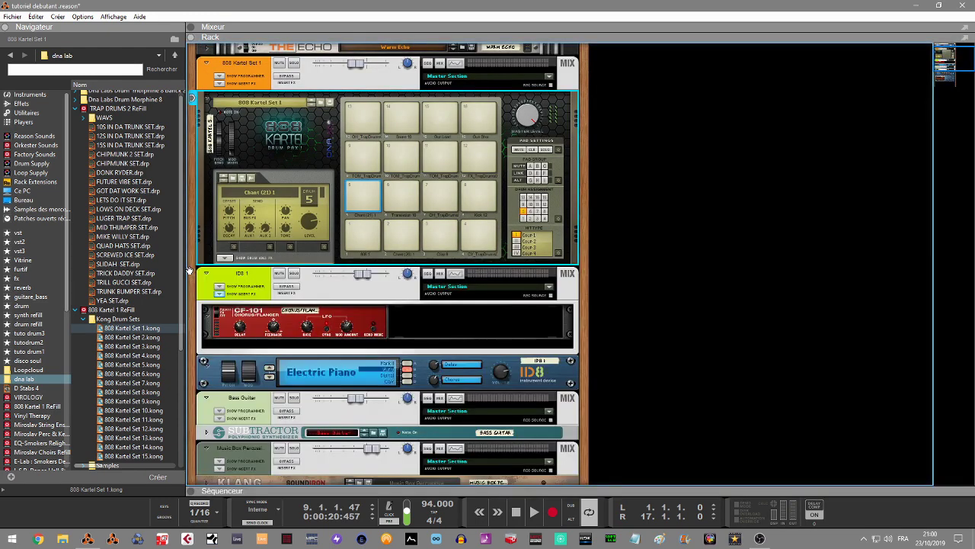
{"action": "left_click_drag", "start_coordinate": [945, 61], "coordinate": [943, 84]}
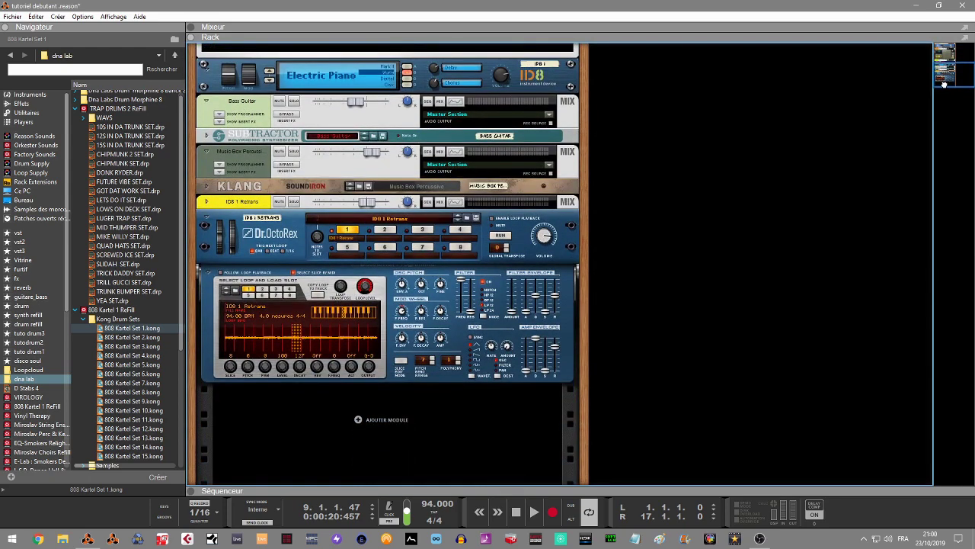
{"action": "left_click_drag", "start_coordinate": [945, 80], "coordinate": [937, 48]}
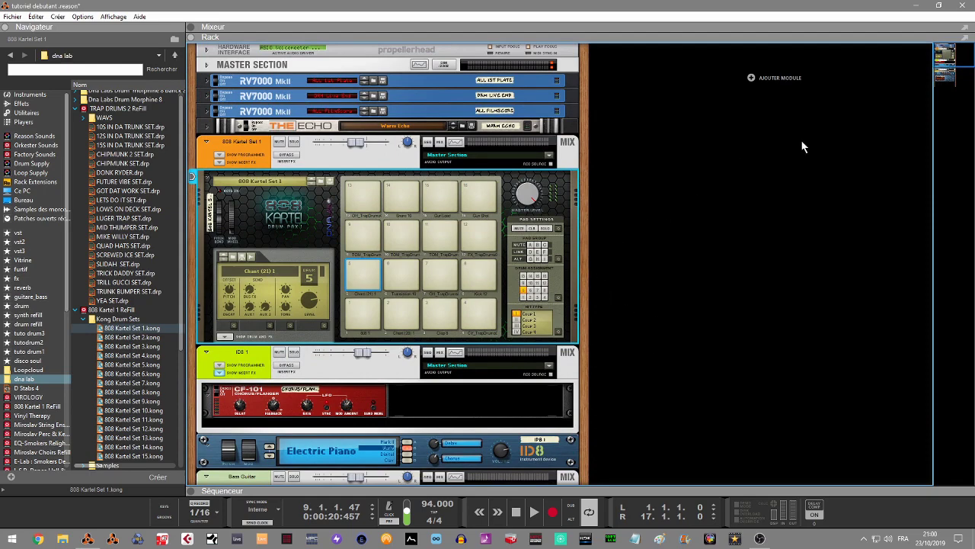
{"action": "left_click_drag", "start_coordinate": [952, 59], "coordinate": [947, 68]}
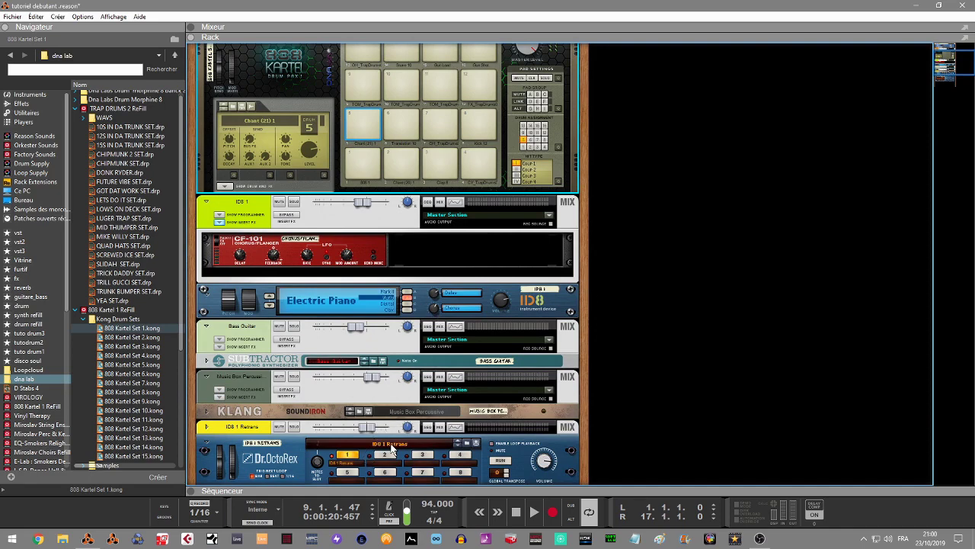
{"action": "left_click_drag", "start_coordinate": [959, 66], "coordinate": [955, 89]}
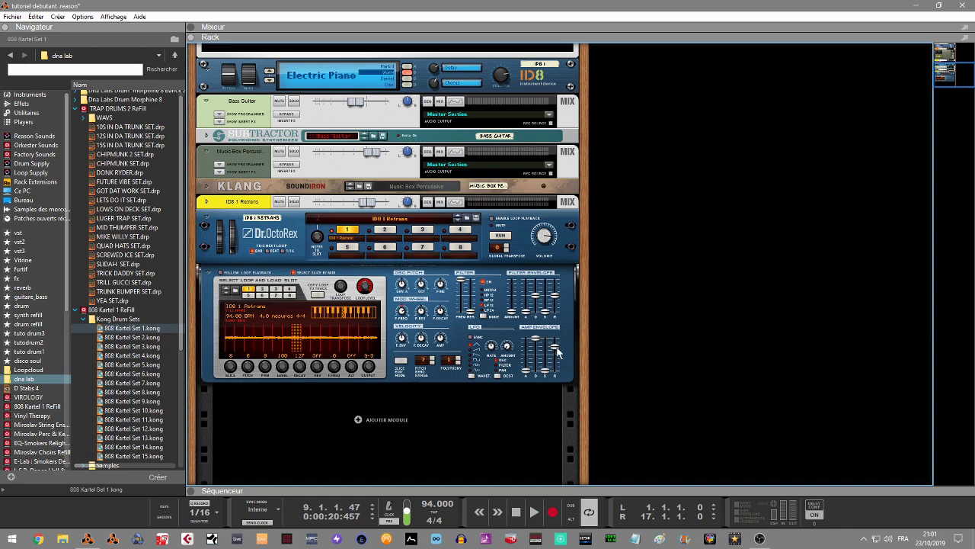
{"action": "mouse_move", "coordinate": [555, 346]}
{"action": "left_click", "coordinate": [192, 490]}
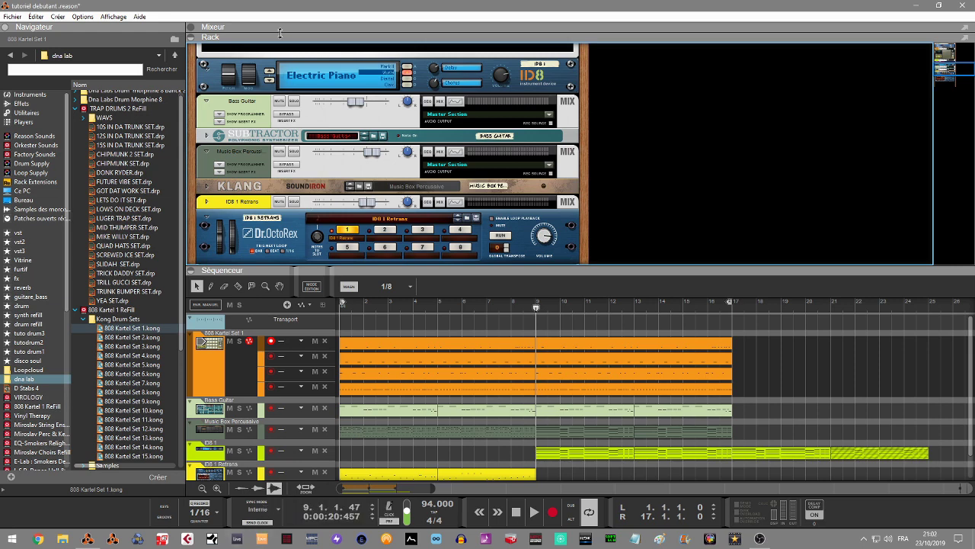
Examine the MIDI clock input and output settings for the MPD232 in the sync preferences
{"action": "left_click", "coordinate": [40, 19]}
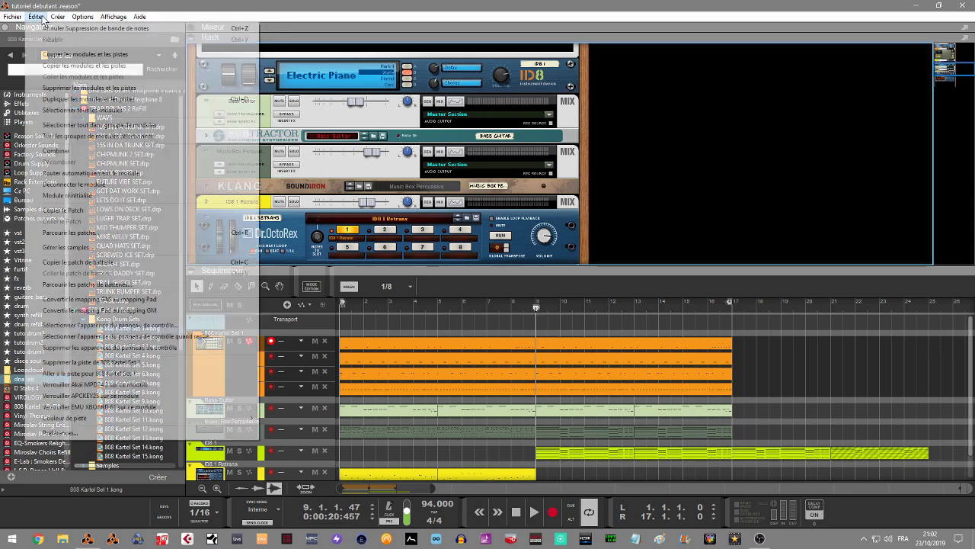
{"action": "left_click", "coordinate": [121, 438]}
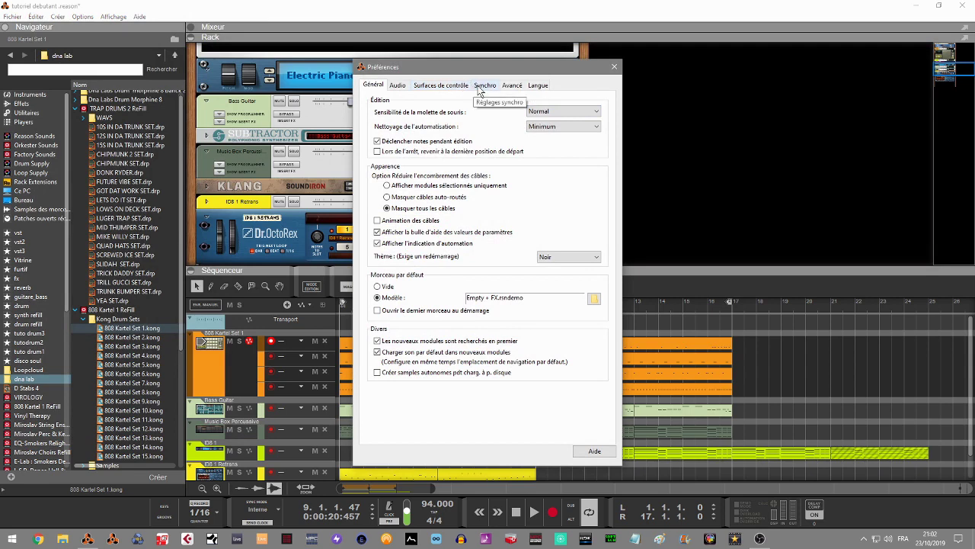
{"action": "left_click", "coordinate": [482, 87]}
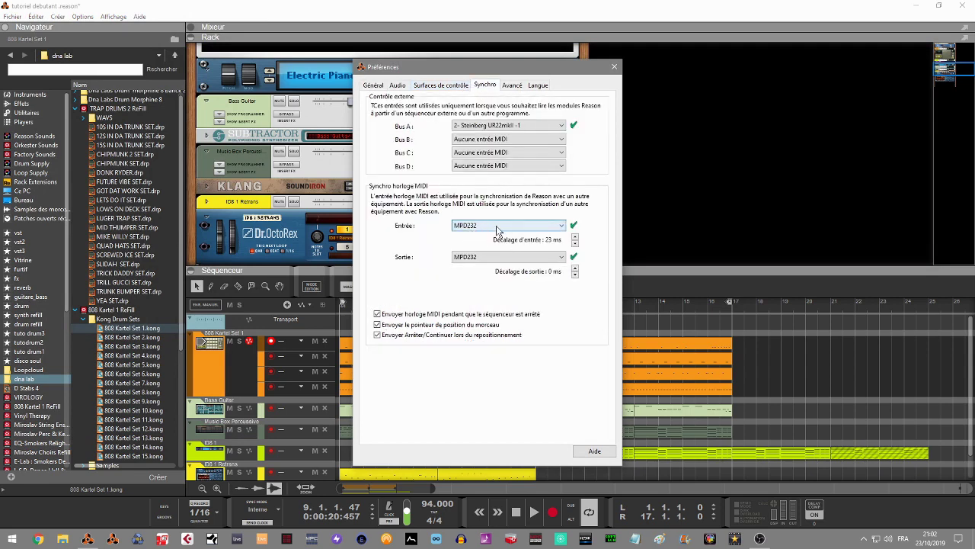
{"action": "left_click", "coordinate": [501, 257]}
{"action": "left_click", "coordinate": [489, 269]}
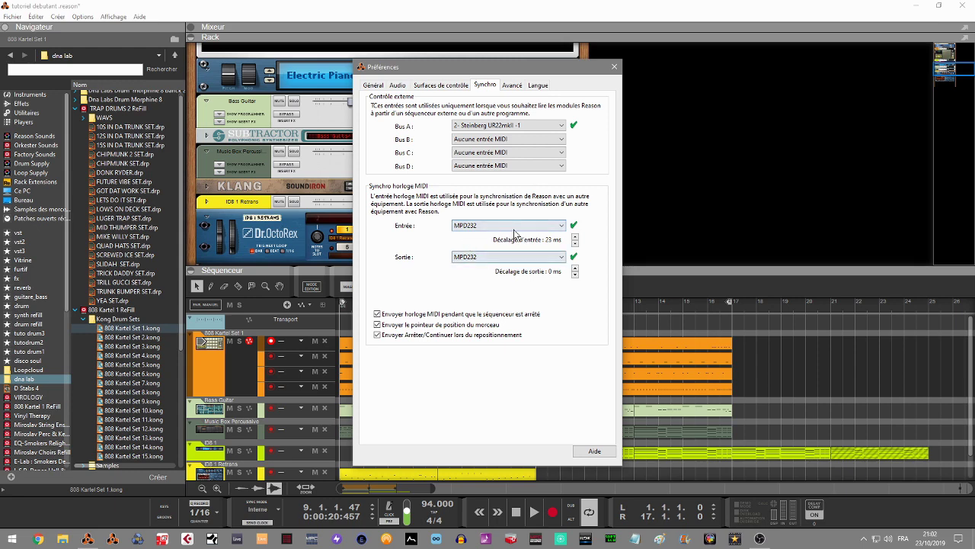
{"action": "left_click", "coordinate": [510, 227]}
{"action": "left_click", "coordinate": [614, 67]}
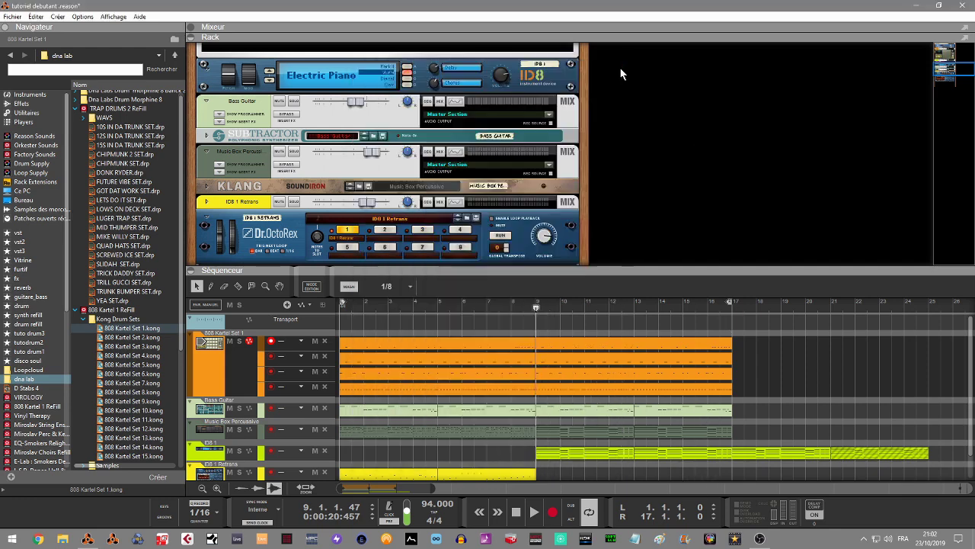
Open the first clip on the fourth note lane of the 808 Kartel Set 1 track for editing
{"action": "double_click", "coordinate": [516, 392]}
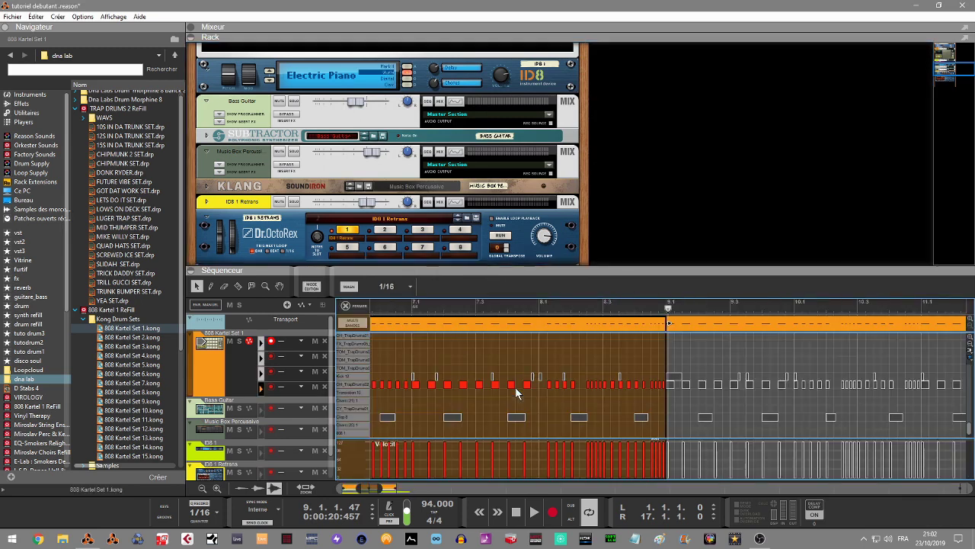